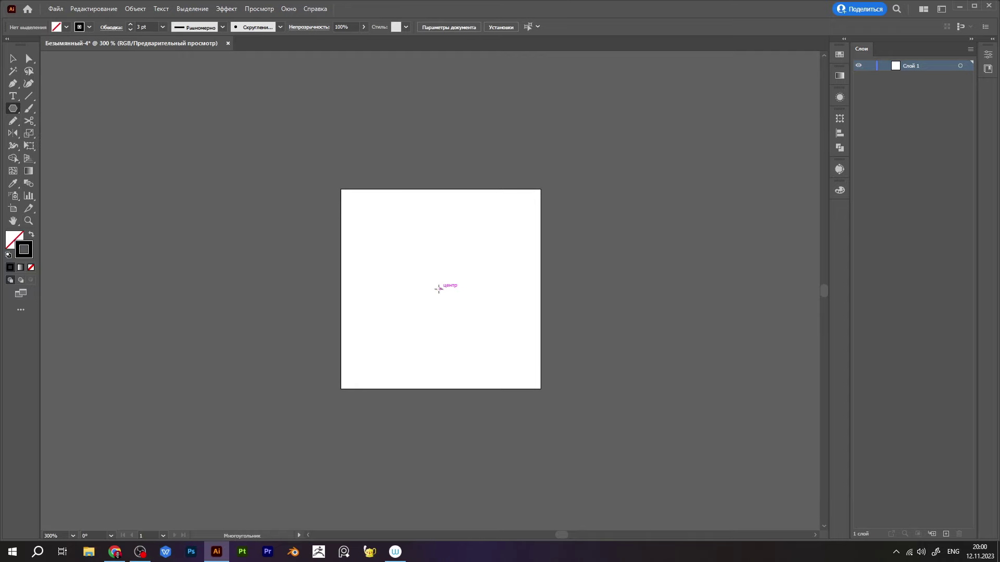
# Step: Draw two nested upright hexagons with the Polygon tool
pyautogui.press('Return')
pyautogui.moveTo(545, 380)
pyautogui.mouseDown()
pyautogui.moveTo(404, 389)
pyautogui.moveTo(431, 395)
pyautogui.mouseUp()
pyautogui.moveTo(528, 190)
pyautogui.mouseDown()
pyautogui.moveTo(495, 248)
pyautogui.moveTo(459, 259)
pyautogui.mouseUp()
pyautogui.scroll(1, 496, 256)
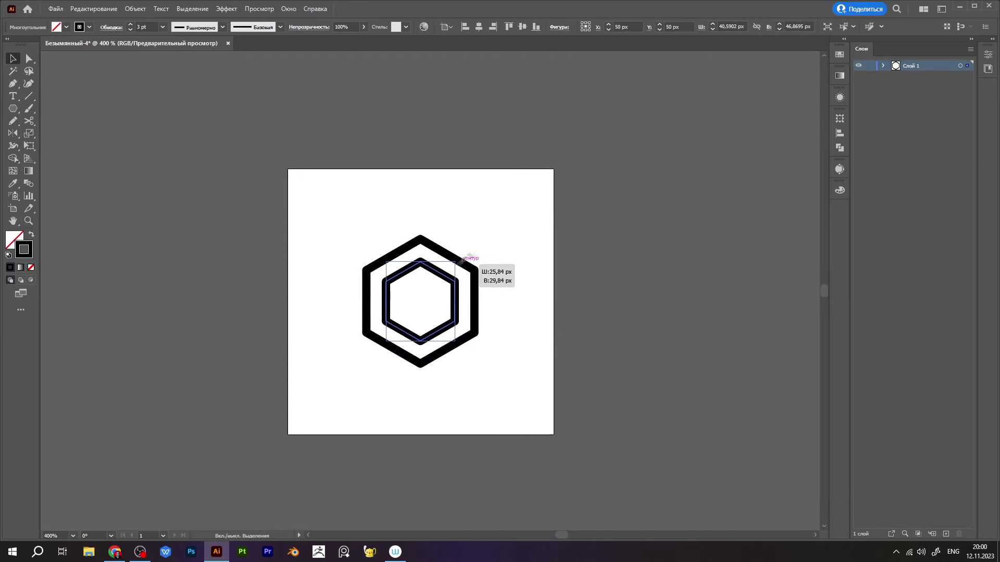
pyautogui.click(492, 276)
# Step: Draw a tall rounded bar standing above the hexagons
pyautogui.press('m')
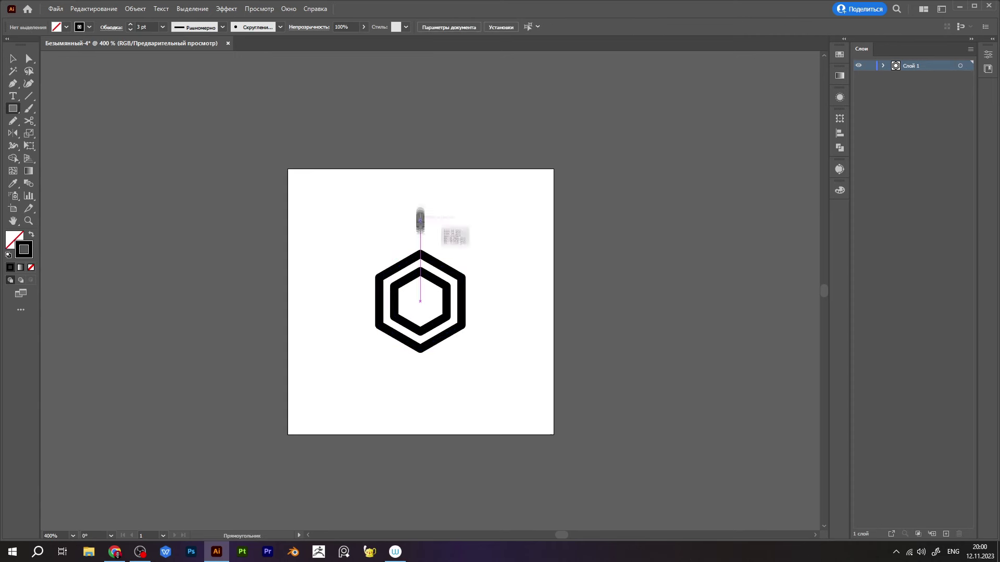
pyautogui.moveTo(420, 220); pyautogui.dragTo(430, 265)
pyautogui.press('v')
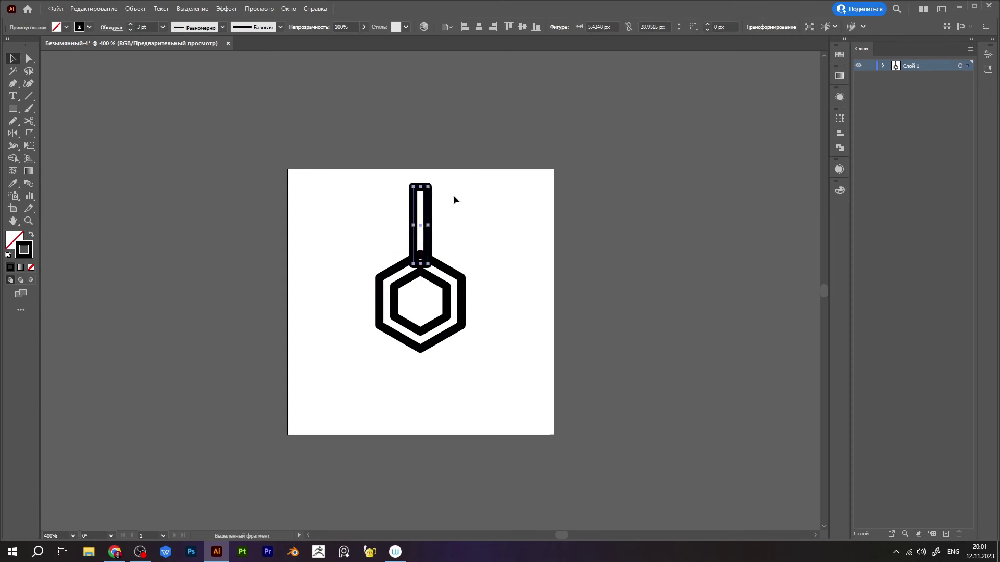
pyautogui.scroll(1, 454, 196)
pyautogui.click(454, 310)
pyautogui.press('a')
pyautogui.click(418, 224)
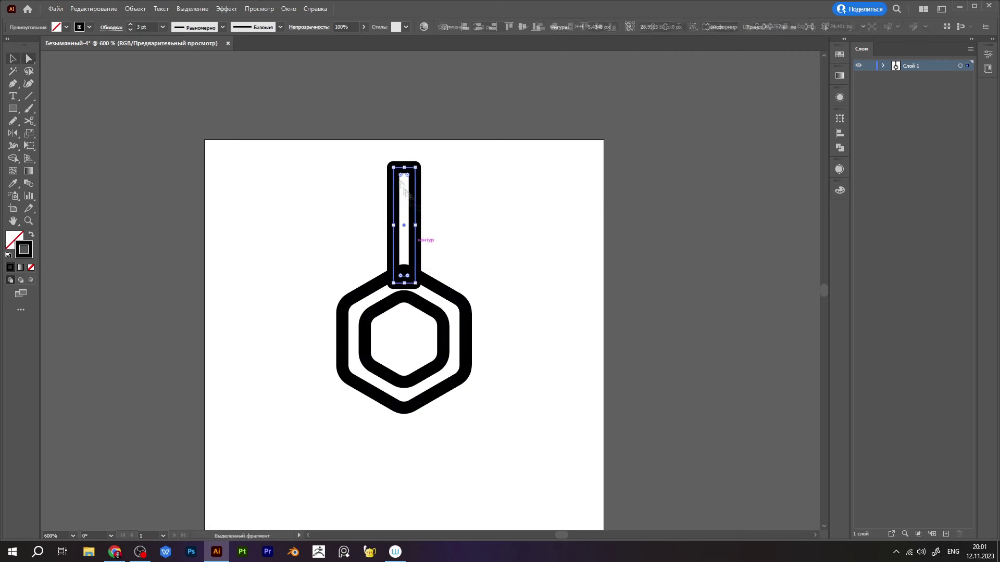
pyautogui.press('v')
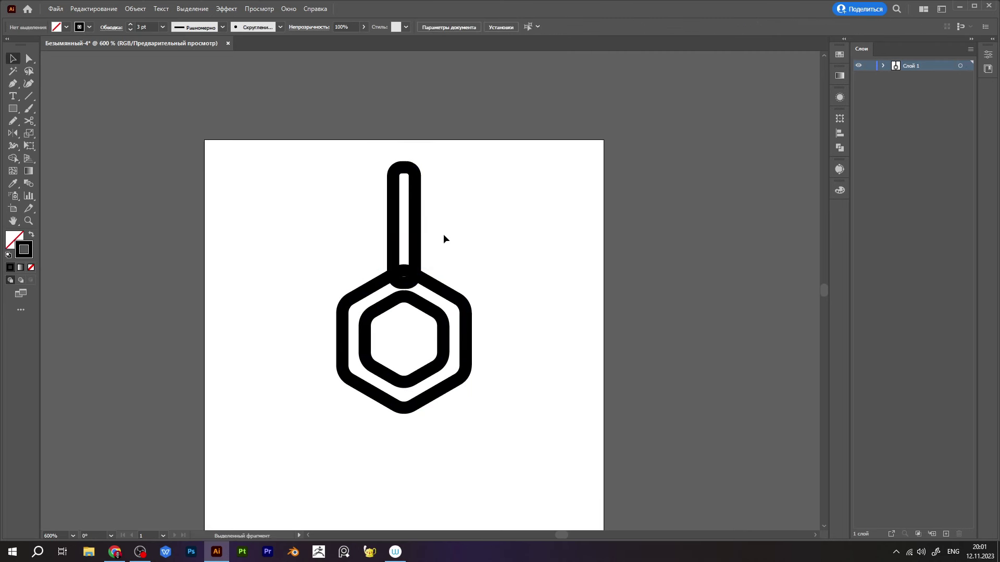
# Step: Rotate a bar to a 315° diagonal, nudge it into place, and reflect a mirrored copy
pyautogui.moveTo(423, 161); pyautogui.dragTo(446, 179)
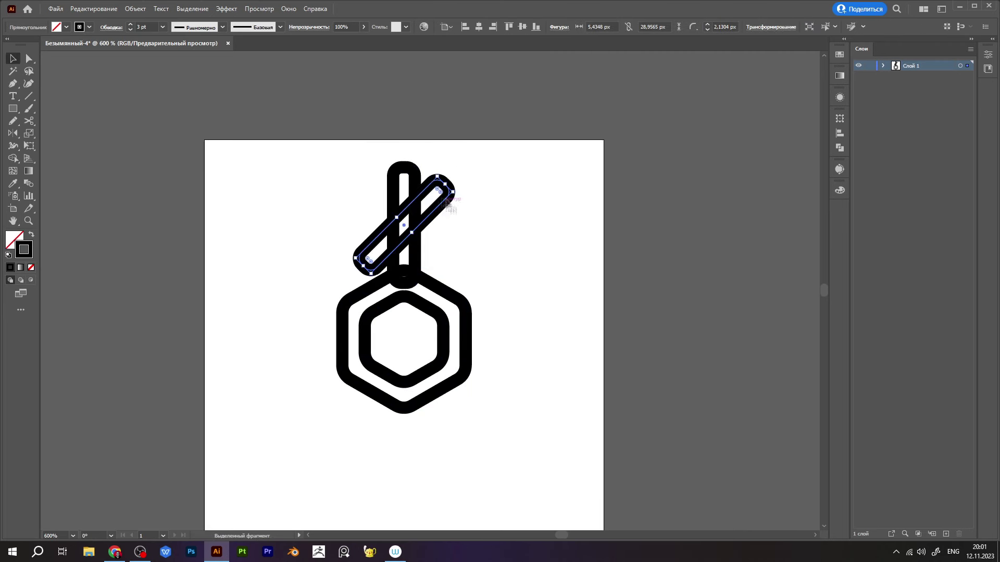
pyautogui.press('Down')
pyautogui.press('Down')
pyautogui.press('Down')
pyautogui.press('Left')
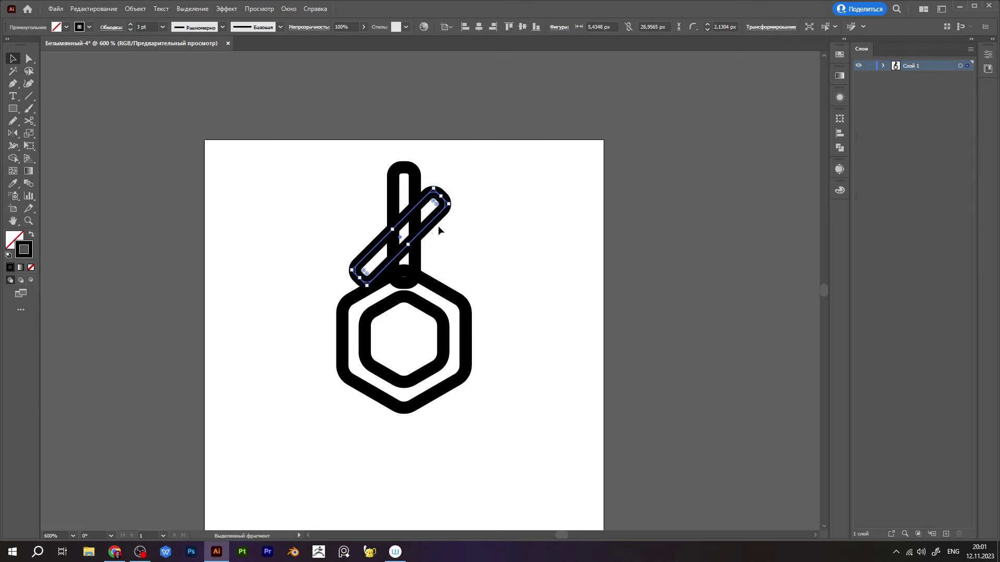
pyautogui.rightClick(431, 230)
pyautogui.click(625, 504)
pyautogui.click(471, 361)
pyautogui.rightClick(416, 240)
pyautogui.click(604, 411)
pyautogui.click(330, 357)
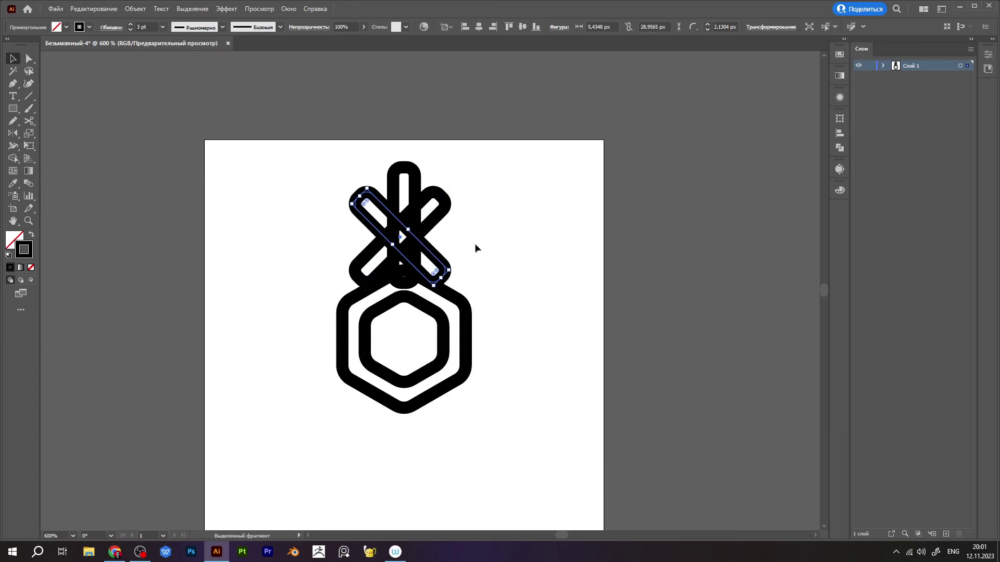
# Step: Align both diagonal bars centred on the vertical bar
pyautogui.keyDown('shift'); pyautogui.click(440, 200); pyautogui.keyUp('shift')
pyautogui.keyDown('shift'); pyautogui.click(404, 172); pyautogui.keyUp('shift')
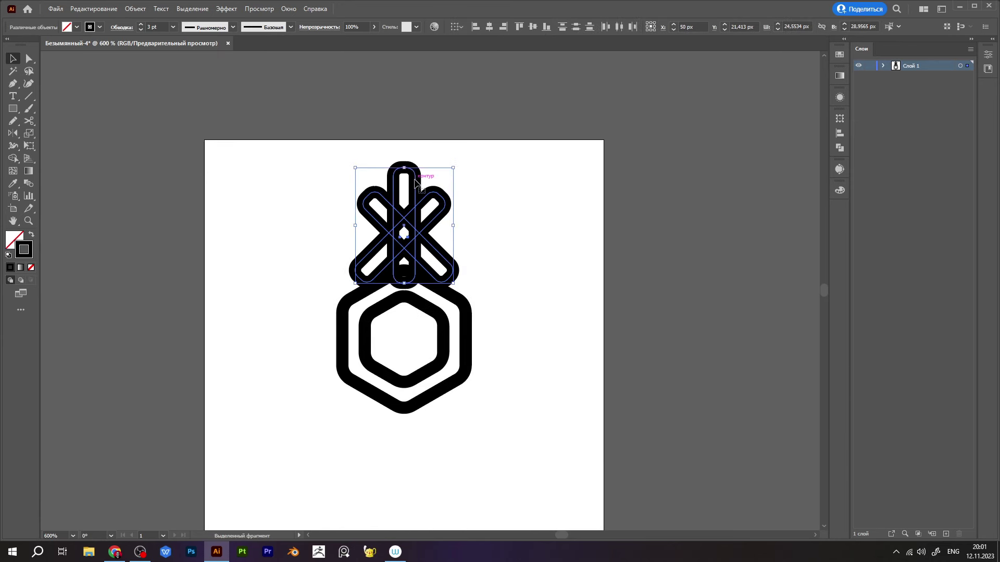
pyautogui.click(404, 197)
pyautogui.click(839, 134)
pyautogui.click(732, 146)
pyautogui.click(433, 206)
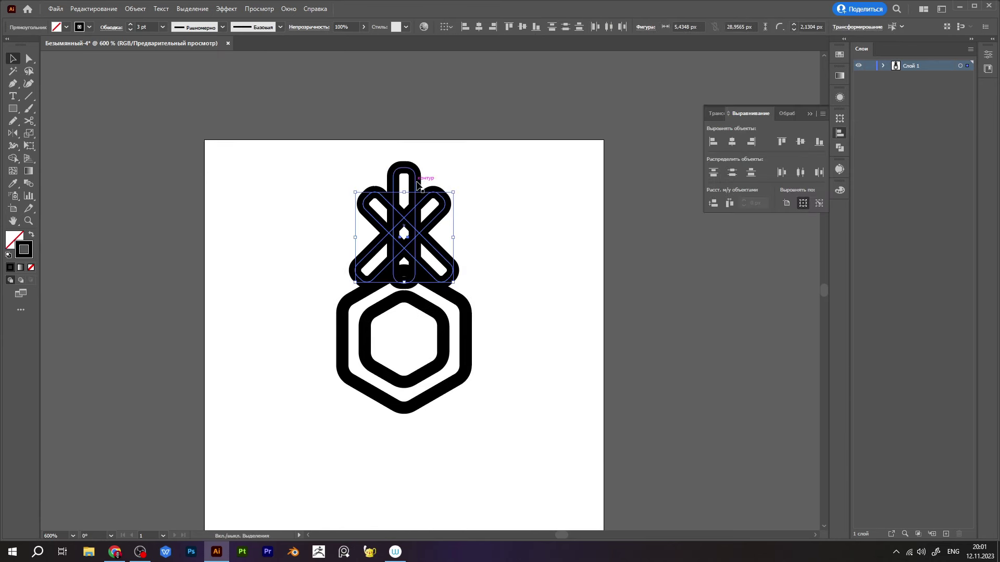
# Step: Bring up Shape Builder and the Pathfinder options to prepare merging the bars
pyautogui.hotkey('shift', 'm')
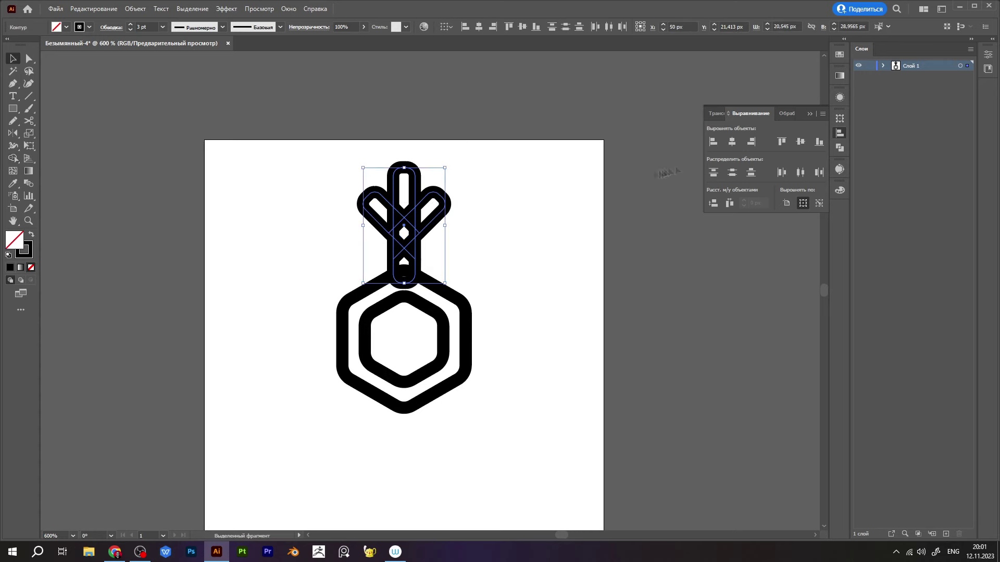
pyautogui.click(839, 147)
pyautogui.press('v')
pyautogui.scroll(2, 439, 255)
pyautogui.hotkey('shift', 'm')
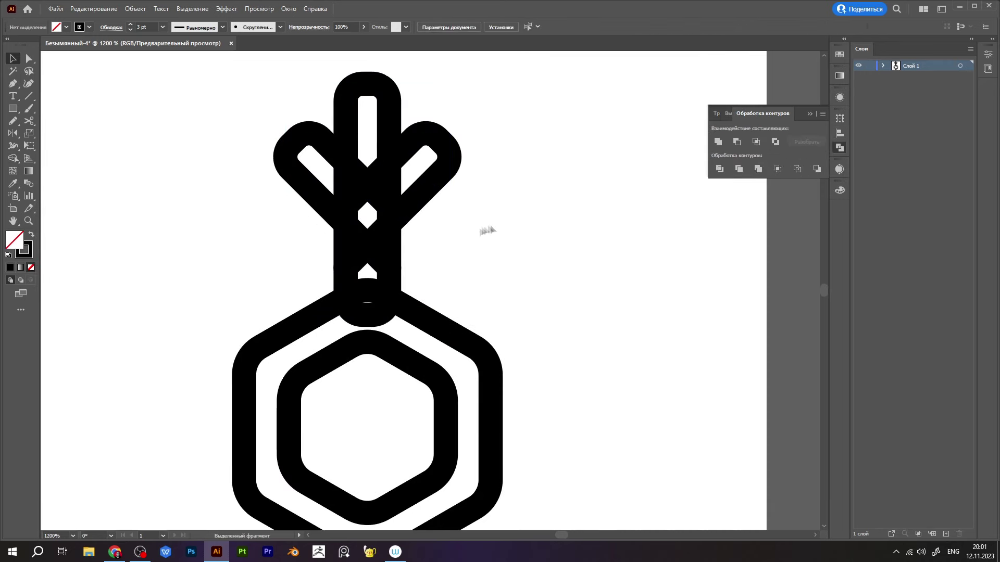
# Step: Merge the crossing bars into one Y-shaped arm with Shape Builder
pyautogui.moveTo(381, 244); pyautogui.dragTo(367, 156)
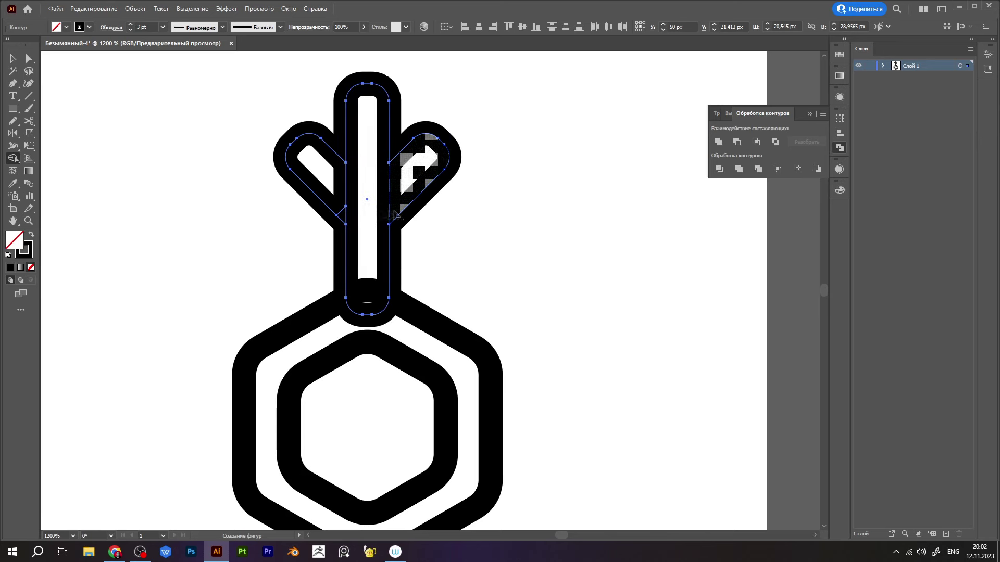
pyautogui.hotkey('ctrl', '-')
pyautogui.press('v')
pyautogui.click(717, 142)
pyautogui.hotkey('ctrl', '-')
# Step: Place a 180°-rotated copy of the arm below the hexagons and select both arms for rotation
pyautogui.moveTo(348, 218); pyautogui.dragTo(422, 424)
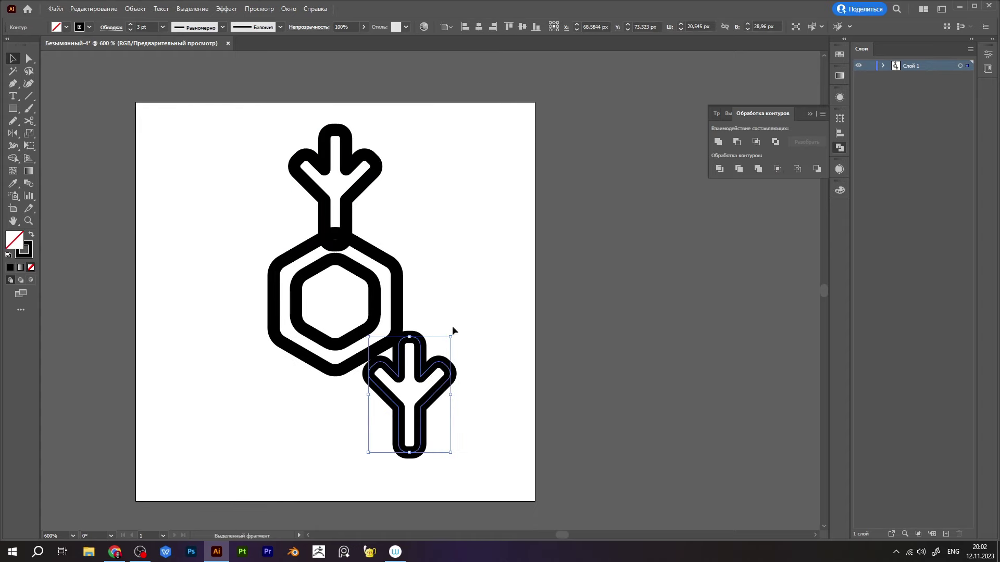
pyautogui.moveTo(454, 338); pyautogui.dragTo(364, 471)
pyautogui.moveTo(407, 371); pyautogui.dragTo(349, 391)
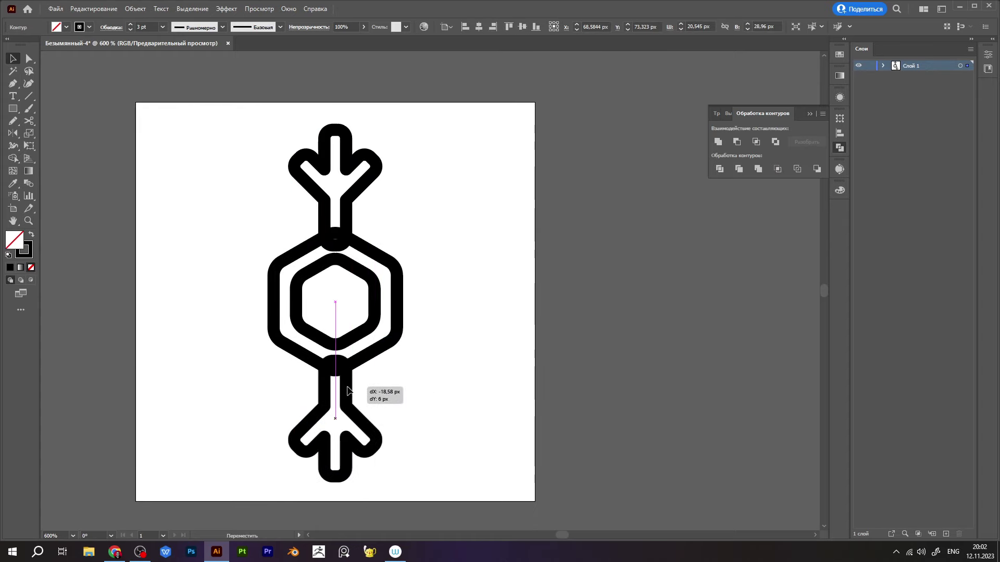
pyautogui.keyDown('shift'); pyautogui.click(349, 223); pyautogui.keyUp('shift')
pyautogui.click(839, 133)
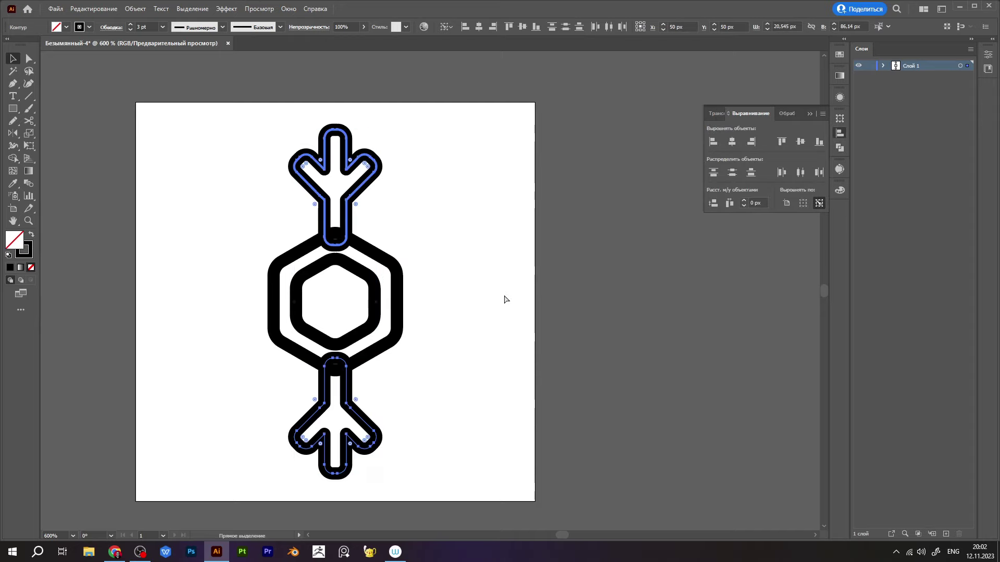
pyautogui.click(136, 9)
pyautogui.click(333, 32)
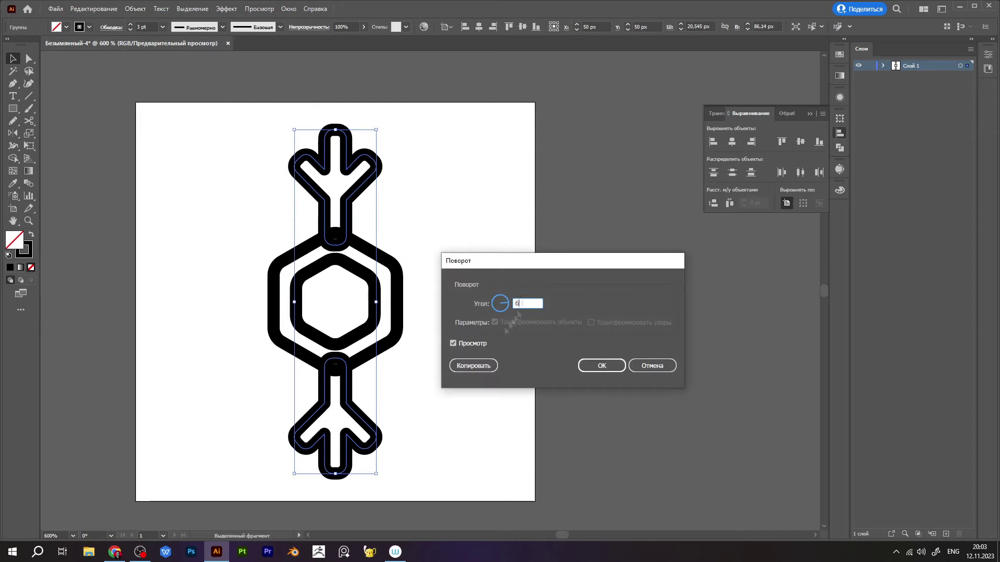
# Step: Make 60° rotated copies of the arms twice and unite them into one snowflake outline
pyautogui.write('0')
pyautogui.click(473, 365)
pyautogui.hotkey('ctrl', 'd')
pyautogui.hotkey('ctrl', '-')
pyautogui.hotkey('ctrl', 'a')
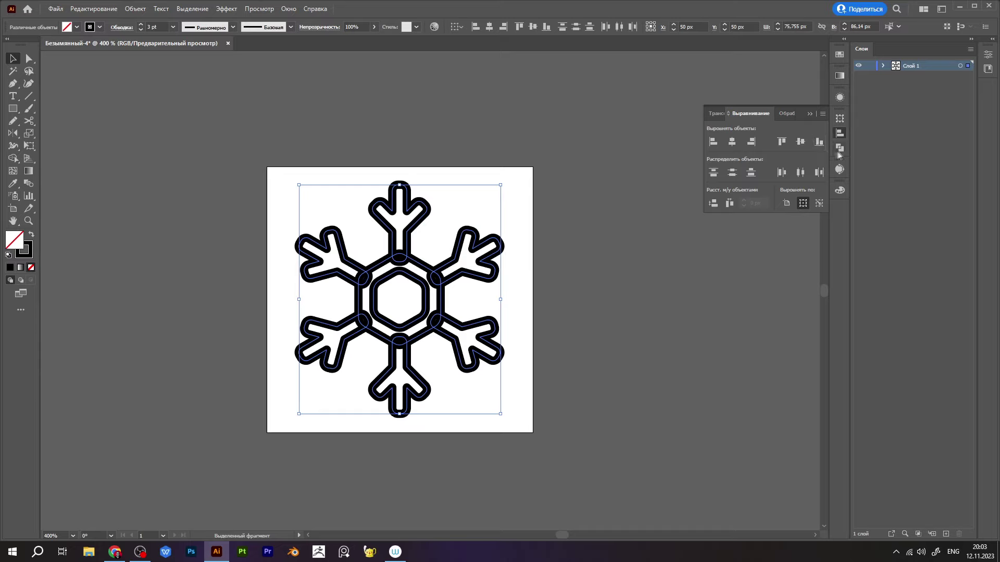
pyautogui.click(839, 147)
pyautogui.click(718, 141)
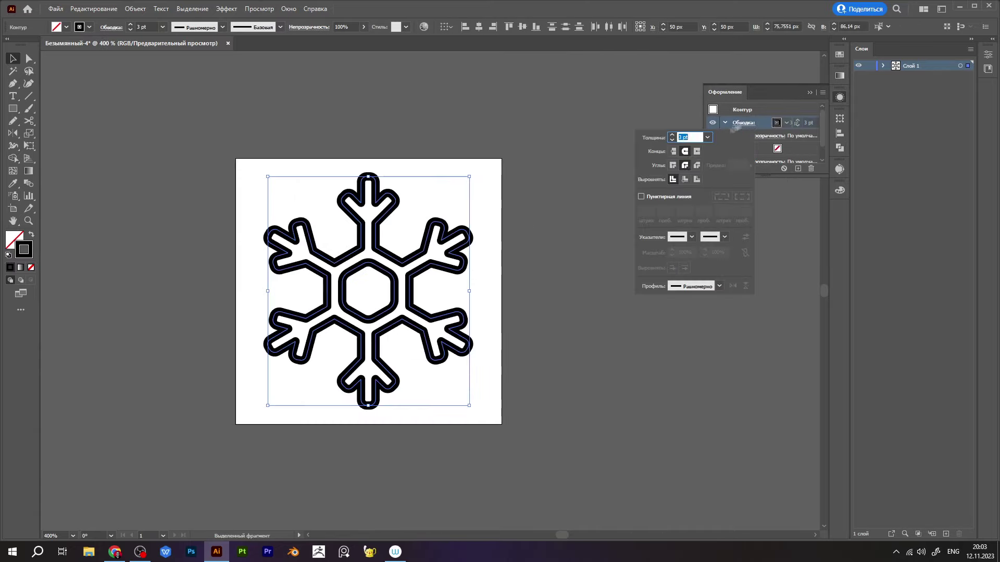
# Step: Duplicate the artboard to the right as an empty second artboard
pyautogui.click(749, 113)
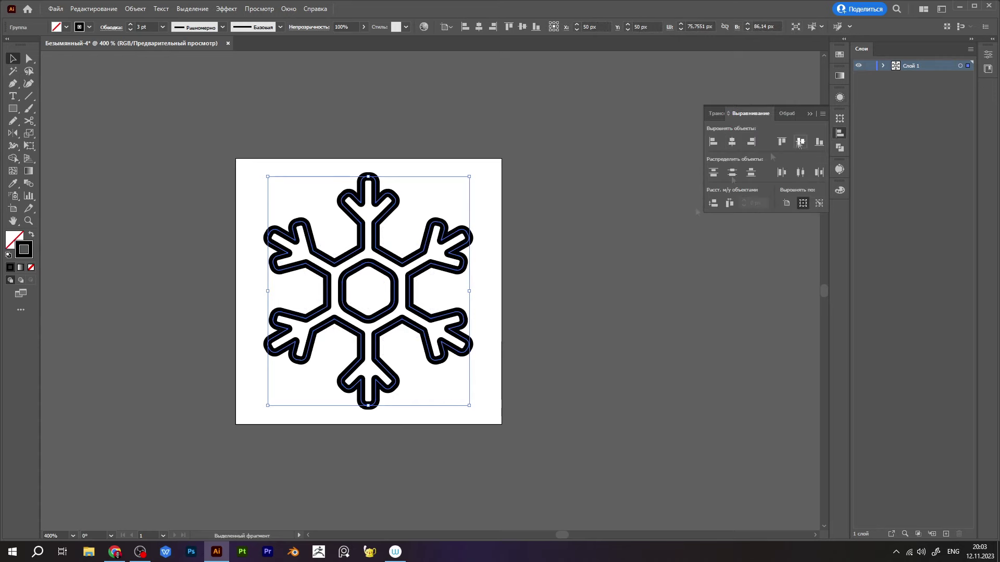
pyautogui.hotkey('ctrl', '-')
pyautogui.hotkey('ctrl', '-')
pyautogui.hotkey('ctrl', '-')
pyautogui.hotkey('shift', 'o')
pyautogui.moveTo(363, 241); pyautogui.dragTo(467, 241)
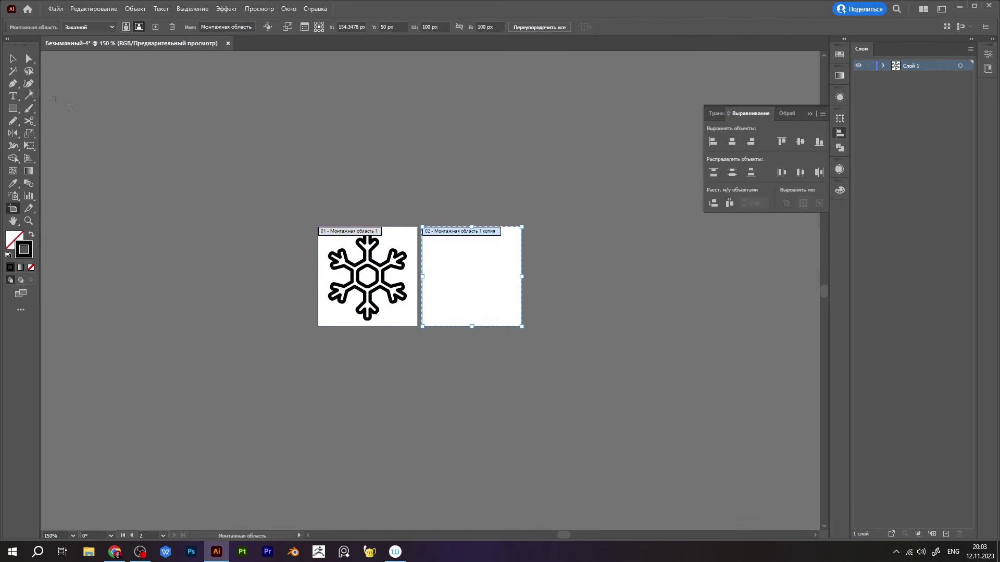
# Step: Draw a circle for the globe on the second artboard
pyautogui.press('v')
pyautogui.scroll(2, 509, 276)
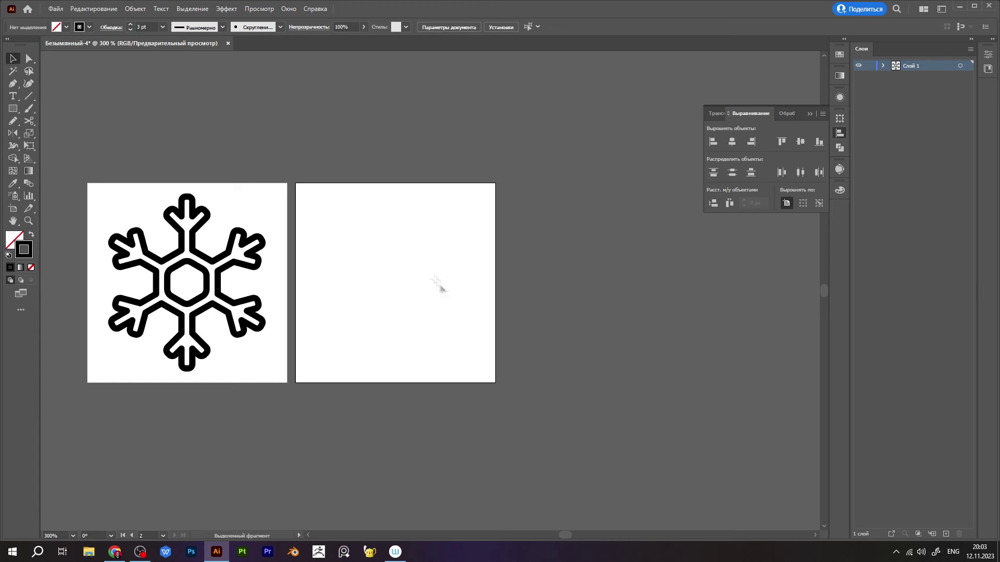
pyautogui.moveTo(392, 254); pyautogui.dragTo(458, 319)
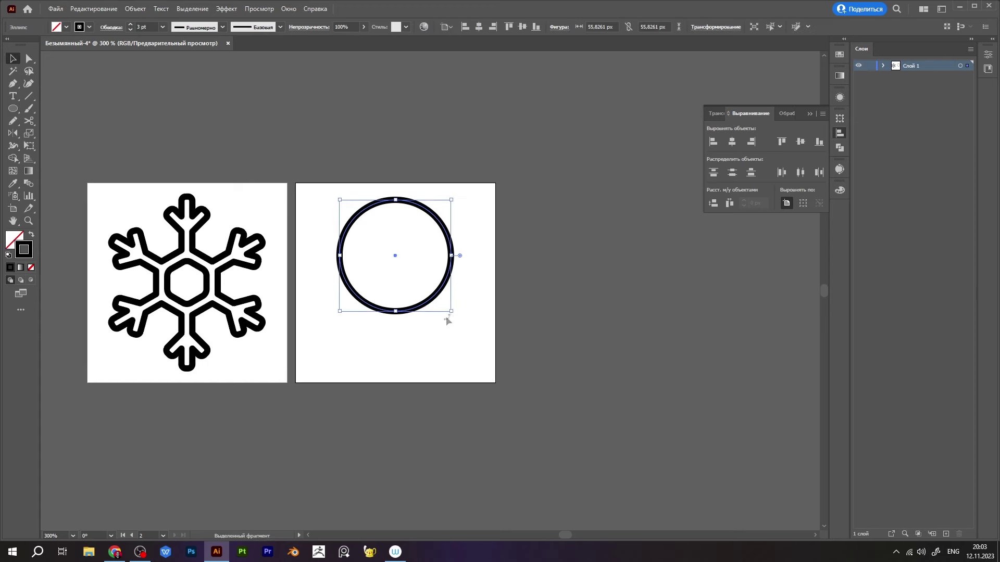
pyautogui.press('v')
pyautogui.click(430, 359)
# Step: Draw a rounded rectangle base beneath the circle
pyautogui.press('m')
pyautogui.moveTo(394, 346)
pyautogui.mouseDown()
pyautogui.moveTo(448, 365)
pyautogui.moveTo(418, 330)
pyautogui.mouseUp()
pyautogui.scroll(1, 418, 330)
pyautogui.press('a')
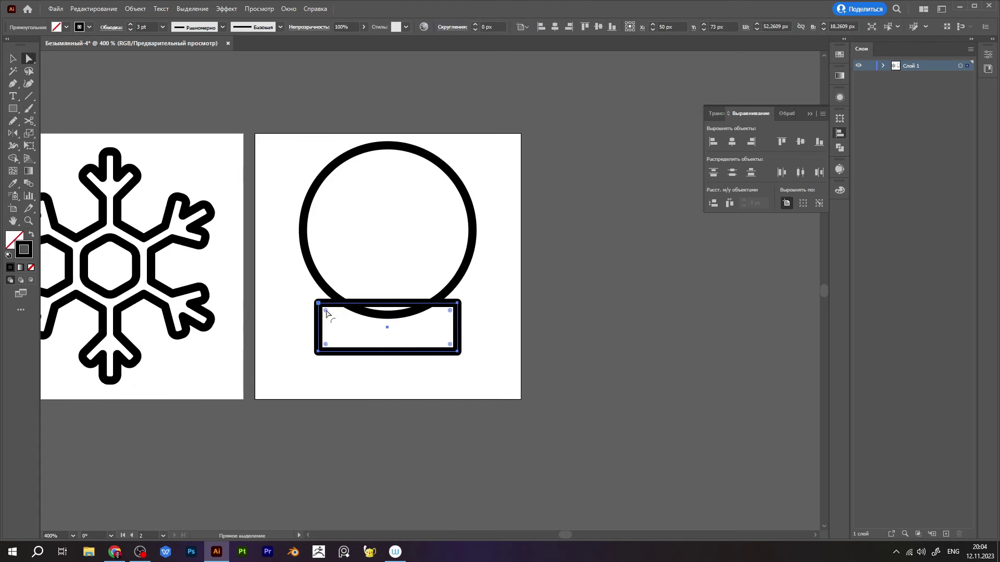
pyautogui.press('v')
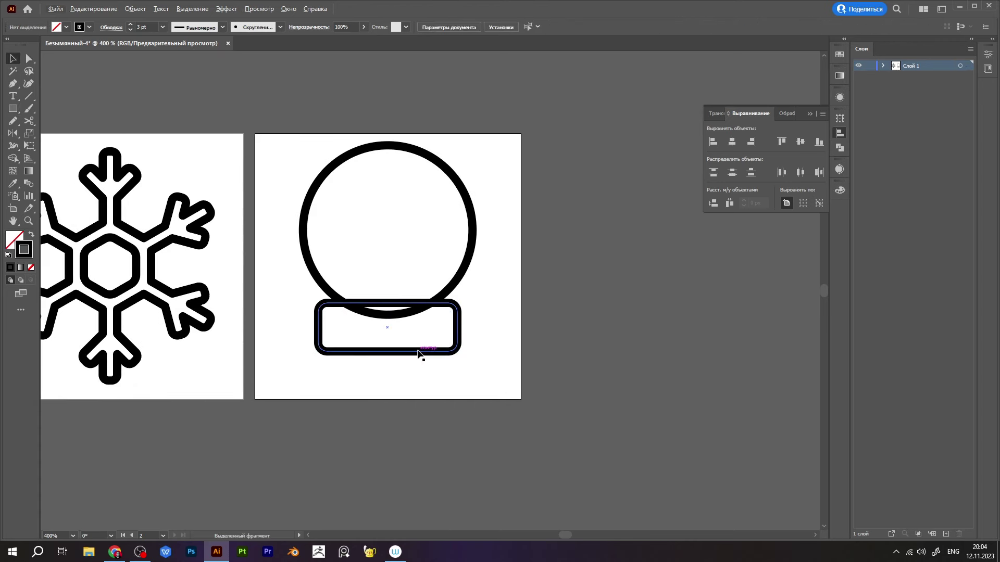
# Step: Add a shorter, slightly wider copy of the rounded rectangle beneath as a base strip
pyautogui.moveTo(418, 354); pyautogui.dragTo(417, 403)
pyautogui.moveTo(466, 375); pyautogui.dragTo(473, 376)
pyautogui.moveTo(395, 402); pyautogui.dragTo(395, 372)
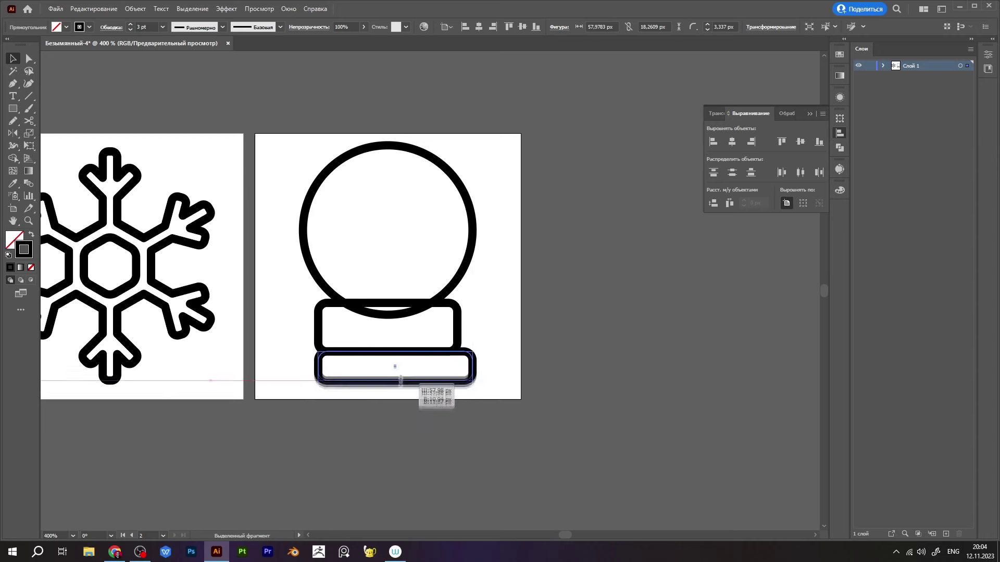
pyautogui.keyDown('shift'); pyautogui.click(457, 341); pyautogui.keyUp('shift')
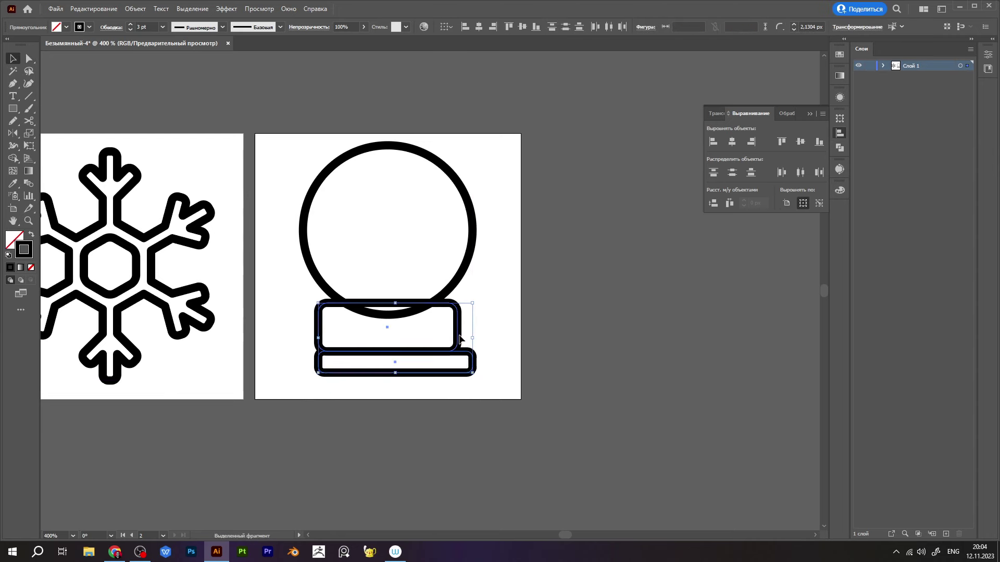
# Step: Merge the circle with the upper rectangle using Shape Builder
pyautogui.scroll(-1, 498, 326)
pyautogui.moveTo(487, 324)
pyautogui.mouseDown()
pyautogui.moveTo(455, 294)
pyautogui.moveTo(513, 312)
pyautogui.mouseUp()
pyautogui.hotkey('shift', 'm')
pyautogui.press('v')
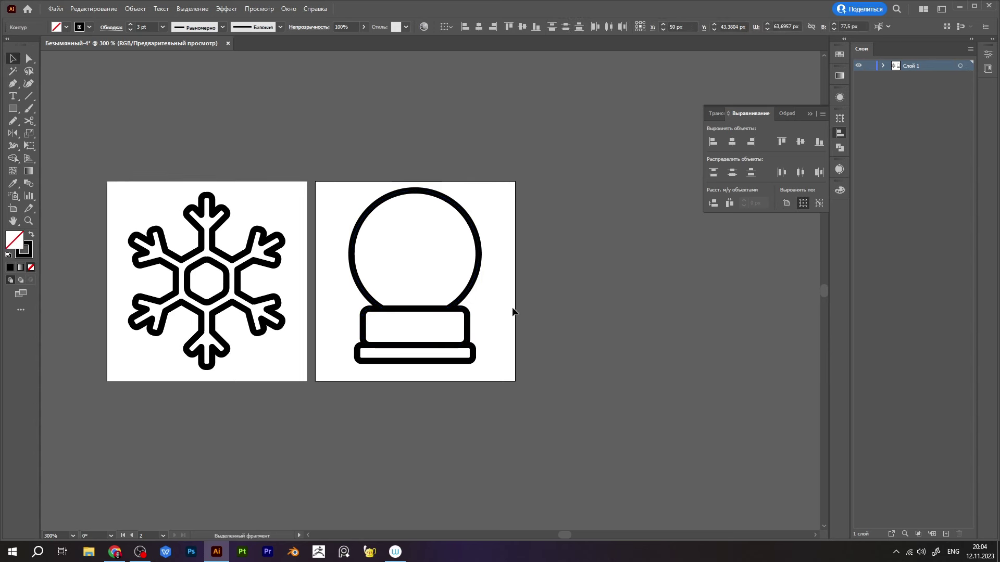
pyautogui.moveTo(324, 207); pyautogui.dragTo(514, 402)
pyautogui.click(514, 402)
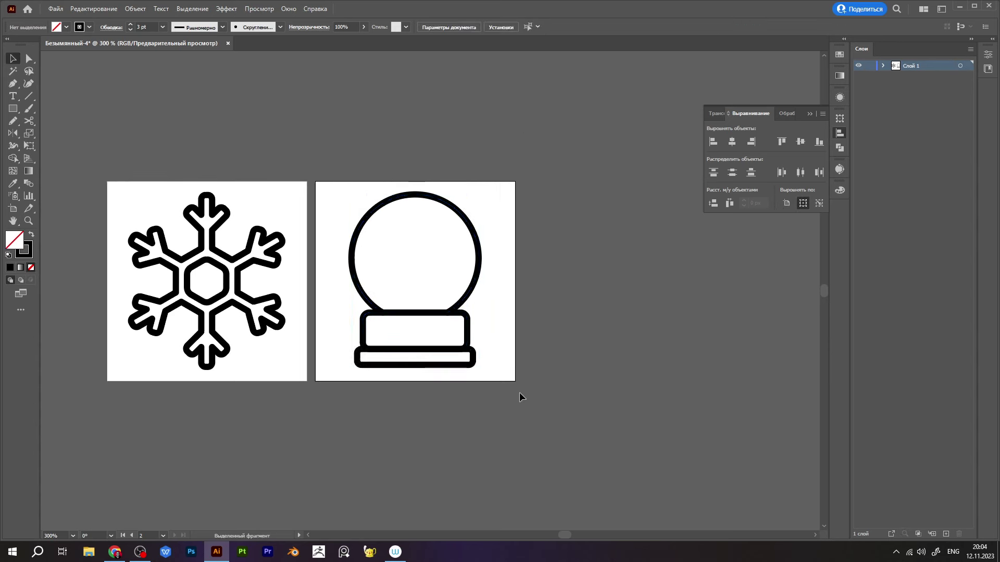
pyautogui.scroll(1, 455, 260)
# Step: Create a three-sided triangle and size it into the tree's top tier
pyautogui.moveTo(13, 108); pyautogui.dragTo(78, 147)
pyautogui.click(381, 226)
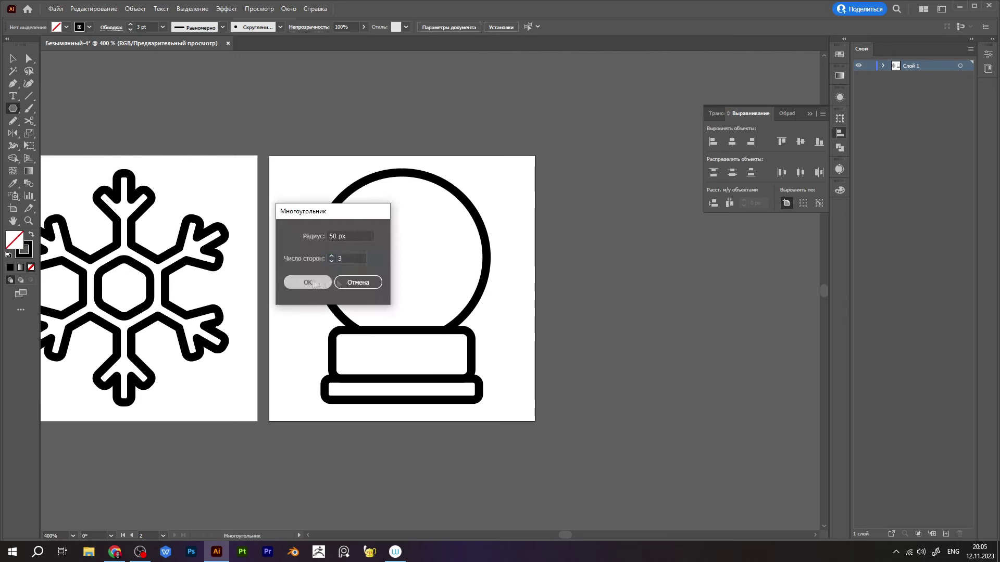
pyautogui.click(317, 283)
pyautogui.hotkey('ctrl', 'z')
pyautogui.press('v')
pyautogui.moveTo(381, 233)
pyautogui.mouseDown()
pyautogui.moveTo(405, 213)
pyautogui.moveTo(394, 223)
pyautogui.mouseUp()
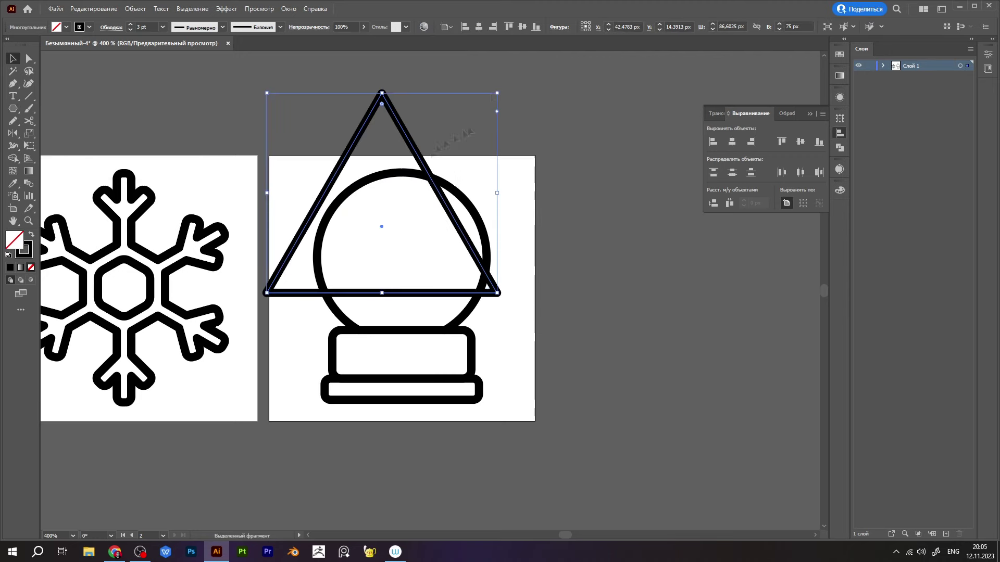
pyautogui.scroll(3, 392, 237)
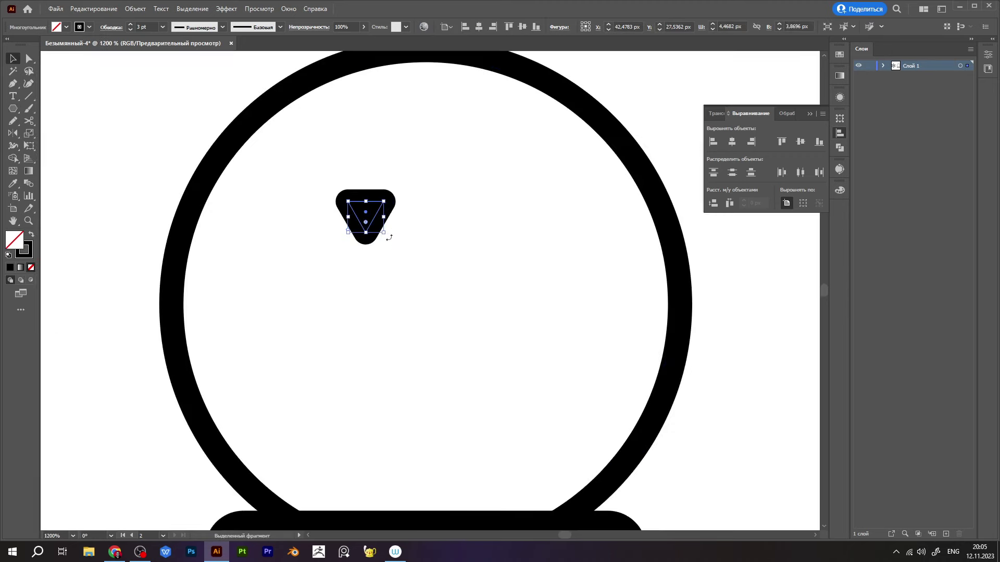
pyautogui.moveTo(371, 211); pyautogui.dragTo(438, 216)
# Step: Copy two lower triangle tiers and unite all three into one tree shape
pyautogui.scroll(-3, 448, 229)
pyautogui.click(465, 259)
pyautogui.moveTo(465, 259); pyautogui.dragTo(474, 293)
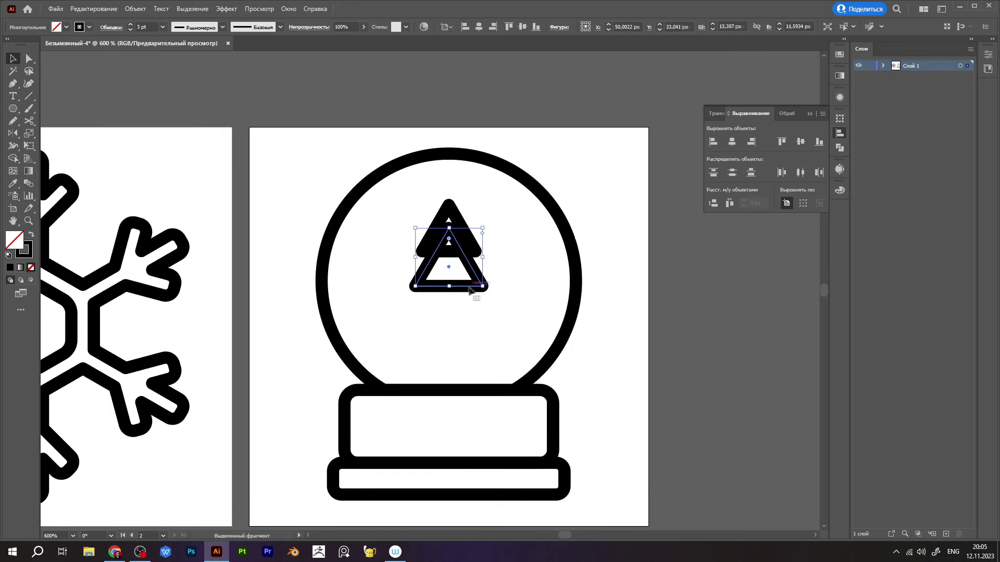
pyautogui.moveTo(470, 295)
pyautogui.mouseDown()
pyautogui.moveTo(520, 337)
pyautogui.moveTo(468, 234)
pyautogui.mouseUp()
pyautogui.click(511, 313)
pyautogui.click(839, 148)
pyautogui.click(717, 142)
# Step: Copy the globe circle lower and shape it into a snowy dome above the base
pyautogui.click(548, 350)
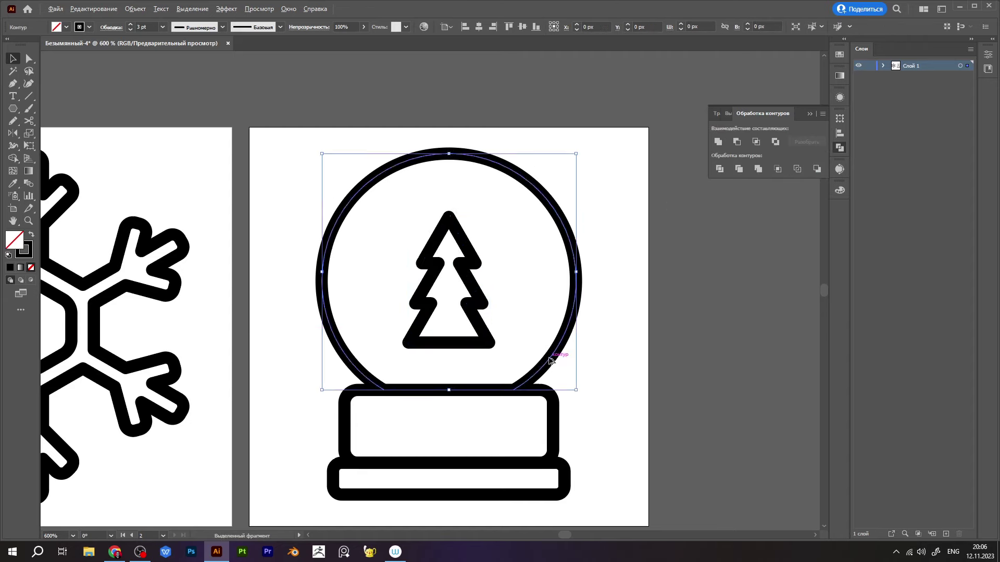
pyautogui.scroll(-1, 547, 353)
pyautogui.moveTo(545, 355); pyautogui.dragTo(545, 482)
pyautogui.keyDown('shift'); pyautogui.click(545, 354); pyautogui.keyUp('shift')
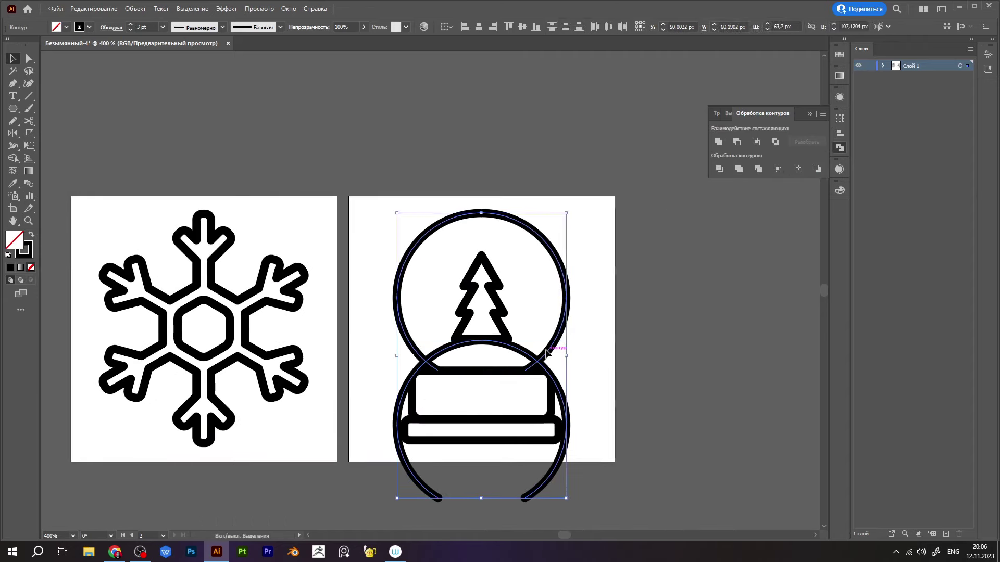
pyautogui.press('v')
pyautogui.click(542, 341)
pyautogui.scroll(1, 635, 310)
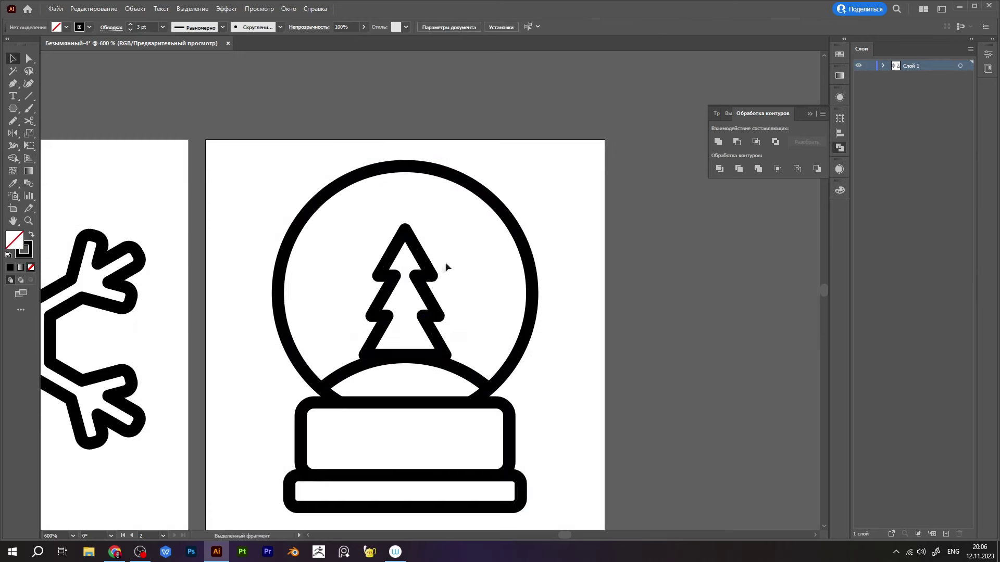
pyautogui.moveTo(13, 108); pyautogui.dragTo(89, 185)
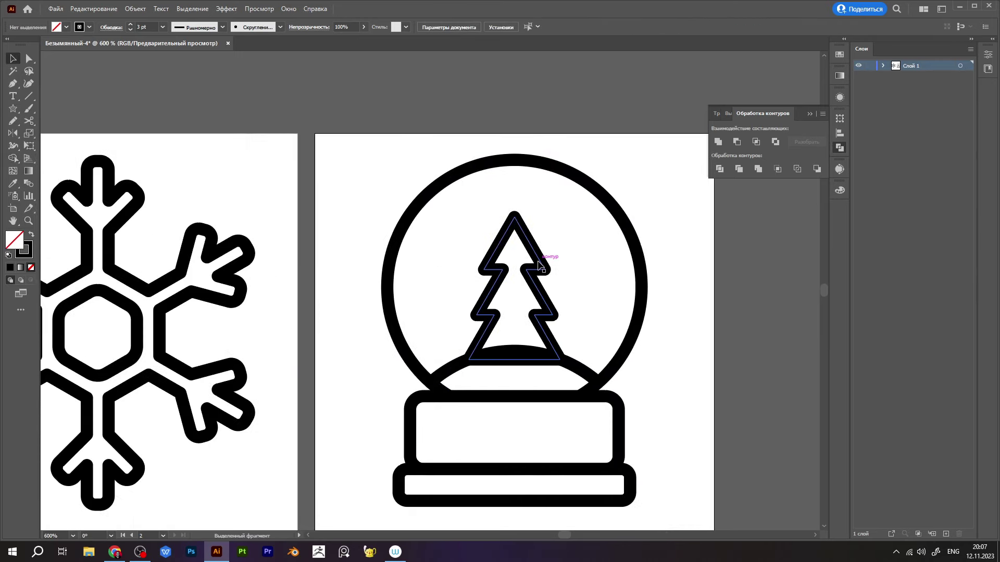
pyautogui.click(544, 267)
pyautogui.click(672, 344)
pyautogui.moveTo(256, 257); pyautogui.dragTo(126, 241)
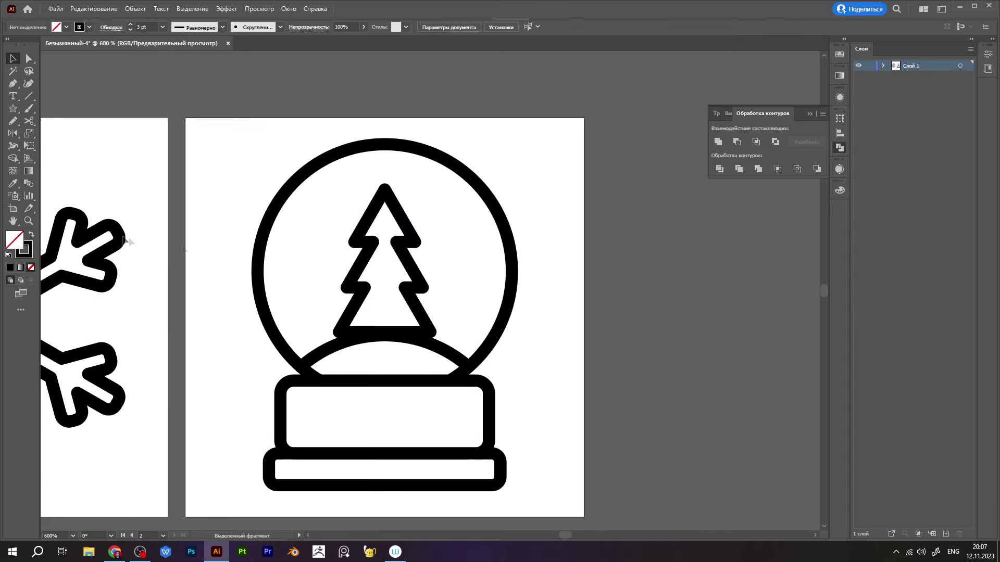
# Step: Scatter solid black snow dots of different sizes around the tree with no outline
pyautogui.click(31, 236)
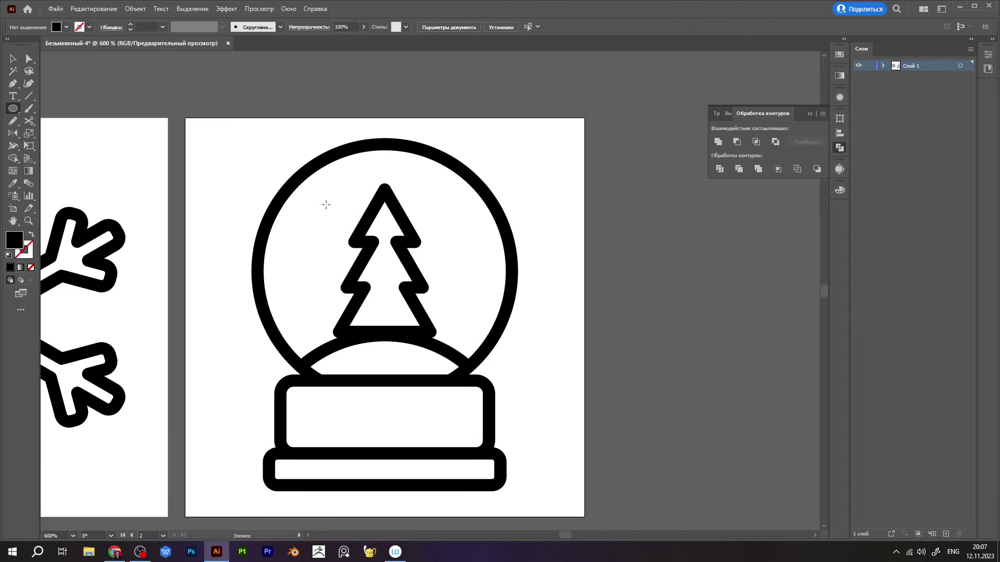
pyautogui.moveTo(327, 205); pyautogui.dragTo(326, 205)
pyautogui.press('v')
pyautogui.moveTo(307, 265); pyautogui.dragTo(304, 271)
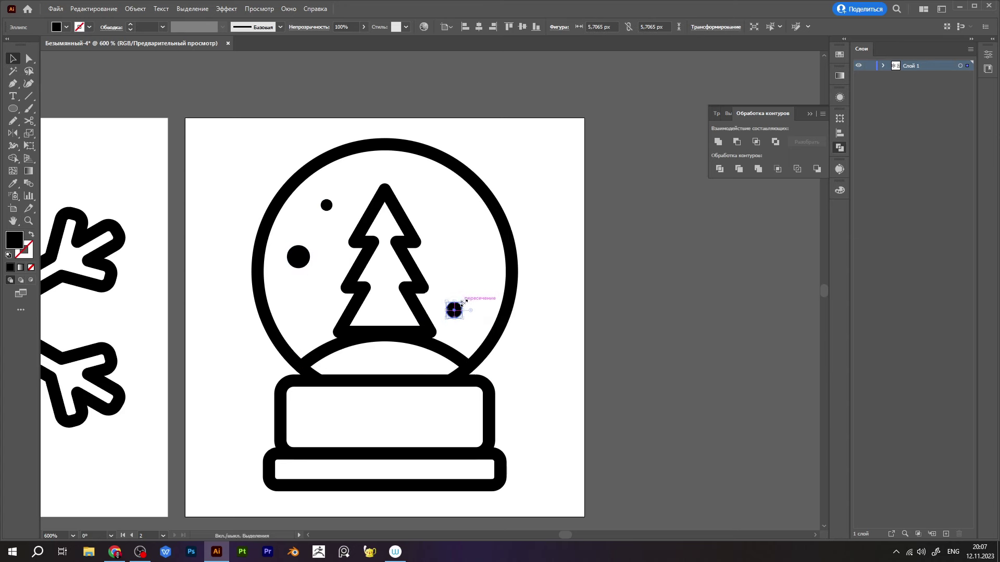
pyautogui.moveTo(326, 205)
pyautogui.mouseDown()
pyautogui.moveTo(476, 254)
pyautogui.moveTo(446, 223)
pyautogui.mouseUp()
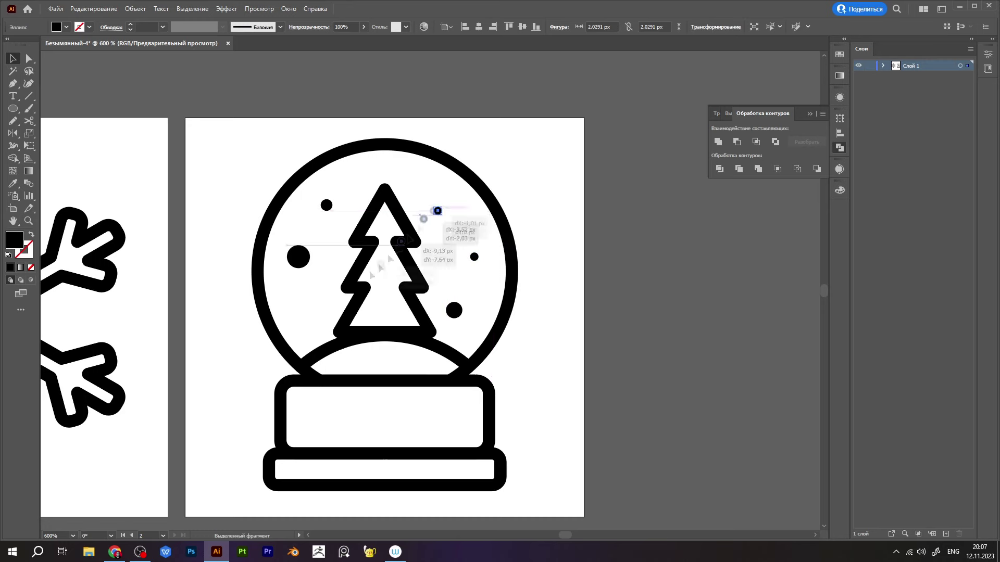
pyautogui.moveTo(298, 257); pyautogui.dragTo(286, 262)
pyautogui.scroll(-4, 530, 313)
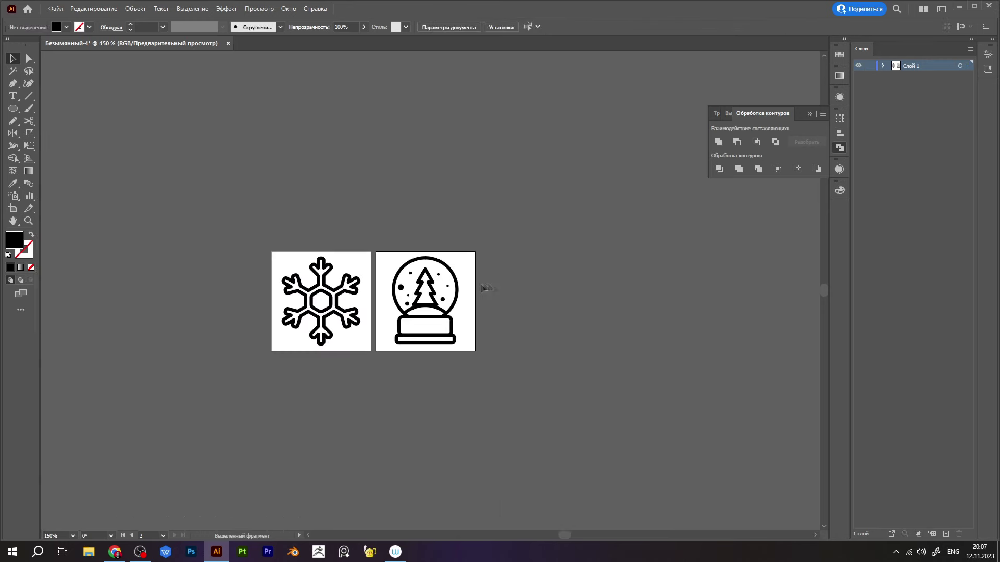
pyautogui.hotkey('shift', 'o')
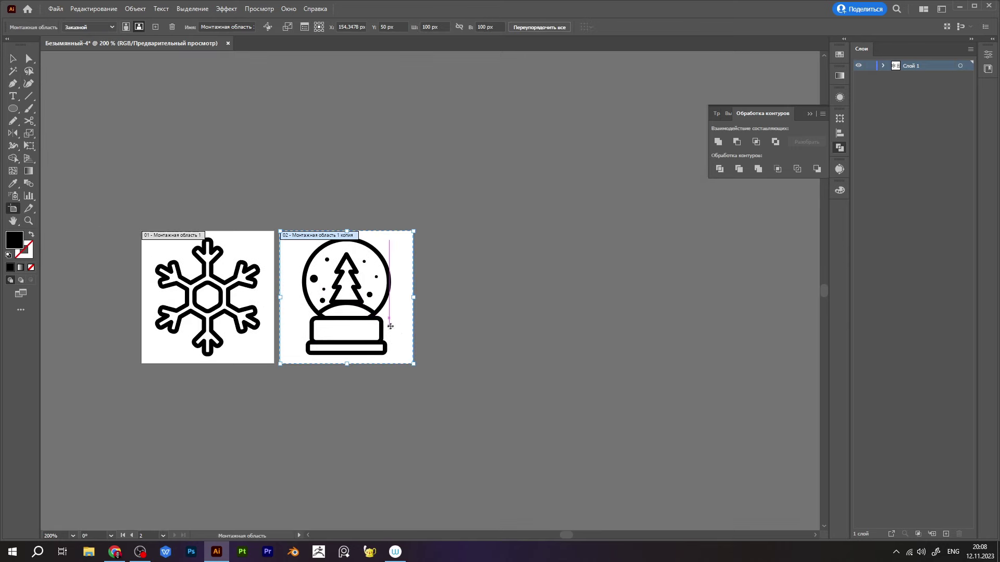
# Step: Add a third artboard and draw an outlined circle centred on it
pyautogui.moveTo(390, 326); pyautogui.dragTo(531, 326)
pyautogui.press('Escape')
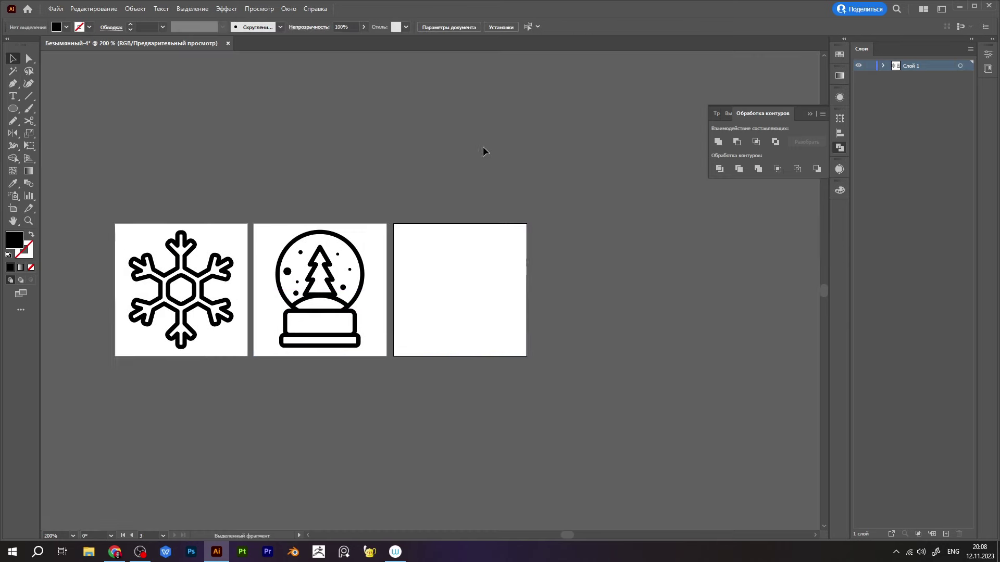
pyautogui.moveTo(459, 287)
pyautogui.mouseDown()
pyautogui.moveTo(512, 340)
pyautogui.moveTo(495, 346)
pyautogui.mouseUp()
pyautogui.hotkey('shift', 'x')
pyautogui.press('v')
pyautogui.moveTo(511, 250); pyautogui.dragTo(507, 254)
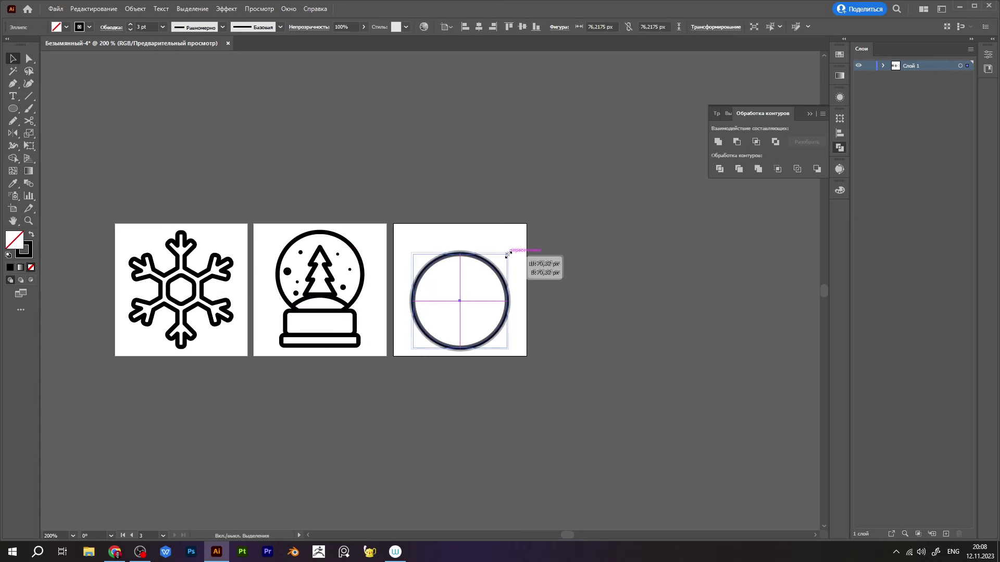
# Step: Copy the snowflake into the circle, shrink it and centre it within the circle
pyautogui.moveTo(205, 299); pyautogui.dragTo(484, 315)
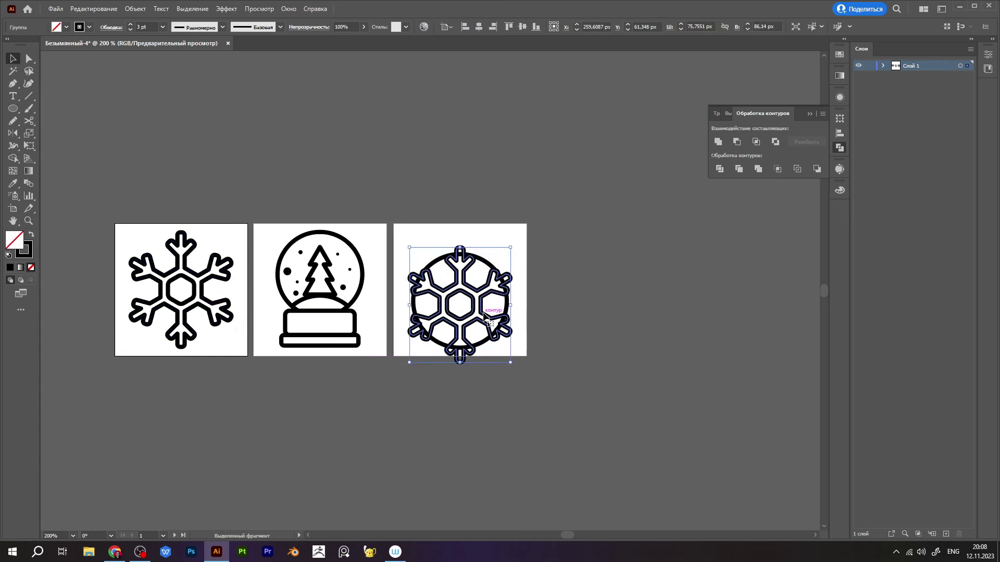
pyautogui.moveTo(510, 245); pyautogui.dragTo(493, 264)
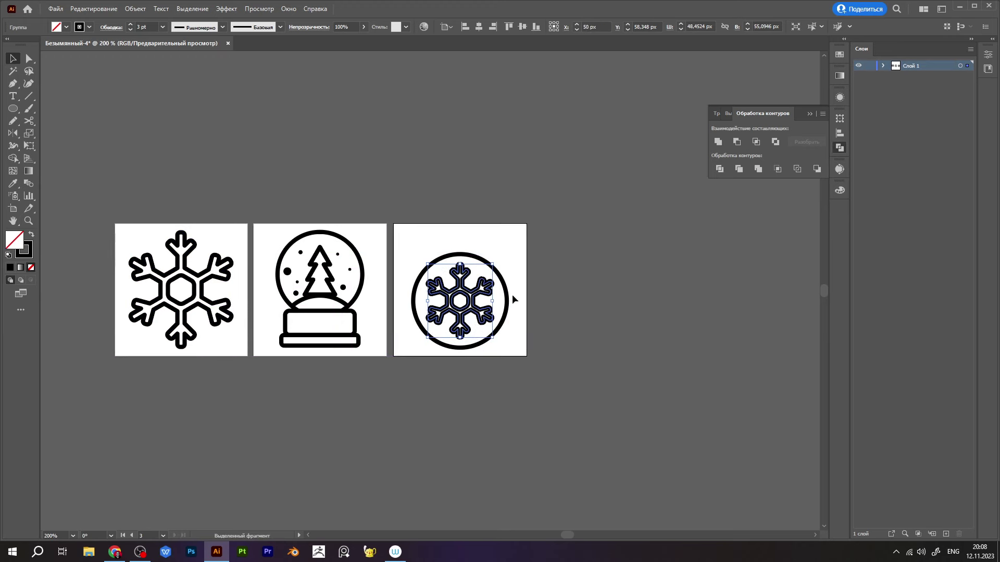
pyautogui.keyDown('shift'); pyautogui.click(508, 301); pyautogui.keyUp('shift')
pyautogui.click(840, 133)
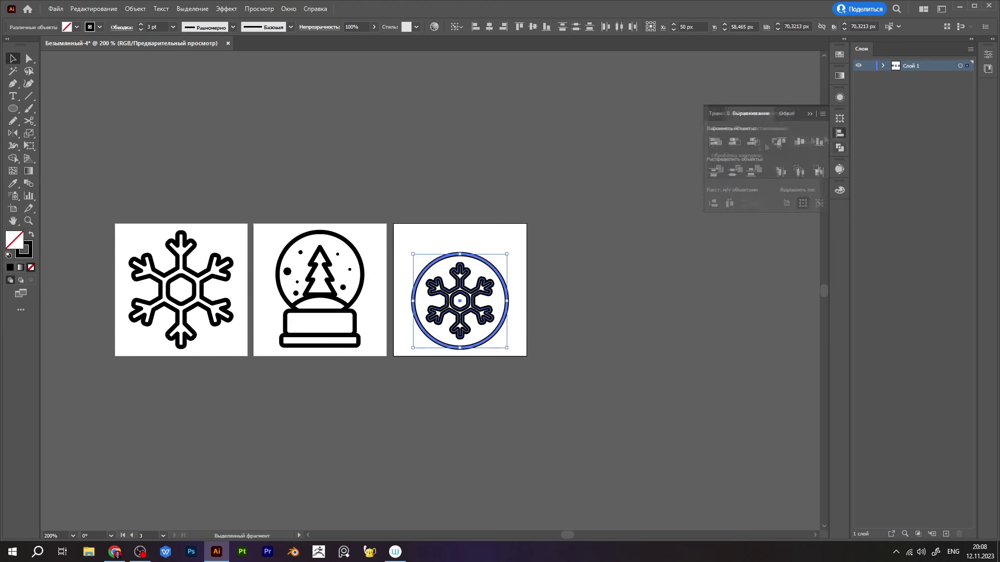
pyautogui.click(625, 351)
pyautogui.scroll(2, 461, 244)
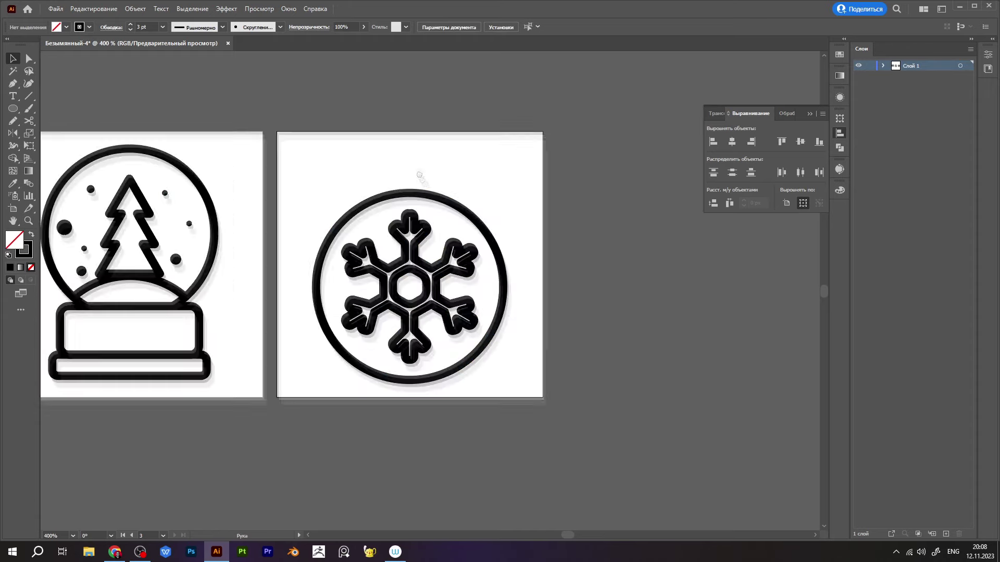
# Step: Draw a small rectangle cap on top of the ornament circle
pyautogui.press('m')
pyautogui.moveTo(459, 252); pyautogui.dragTo(483, 264)
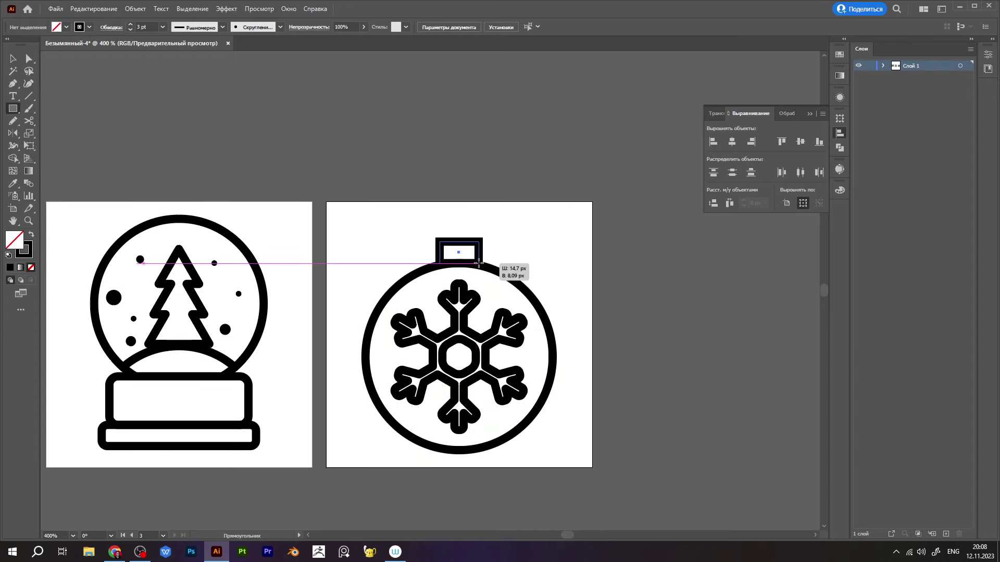
pyautogui.press('a')
pyautogui.press('v')
pyautogui.click(535, 247)
# Step: Draw a hanging loop above the cap and reshape it into a teardrop
pyautogui.scroll(2, 534, 250)
pyautogui.scroll(-3, 534, 254)
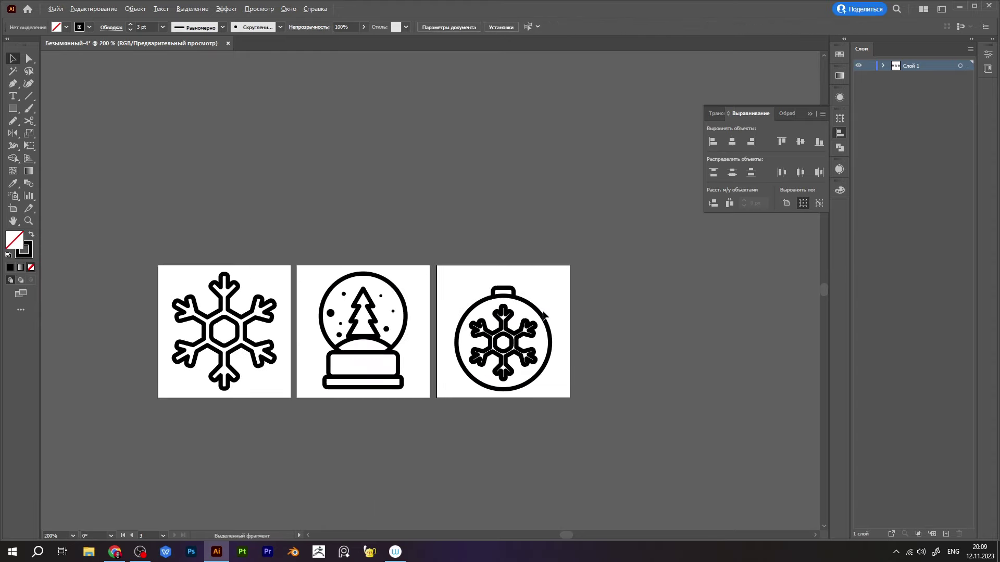
pyautogui.scroll(1, 539, 335)
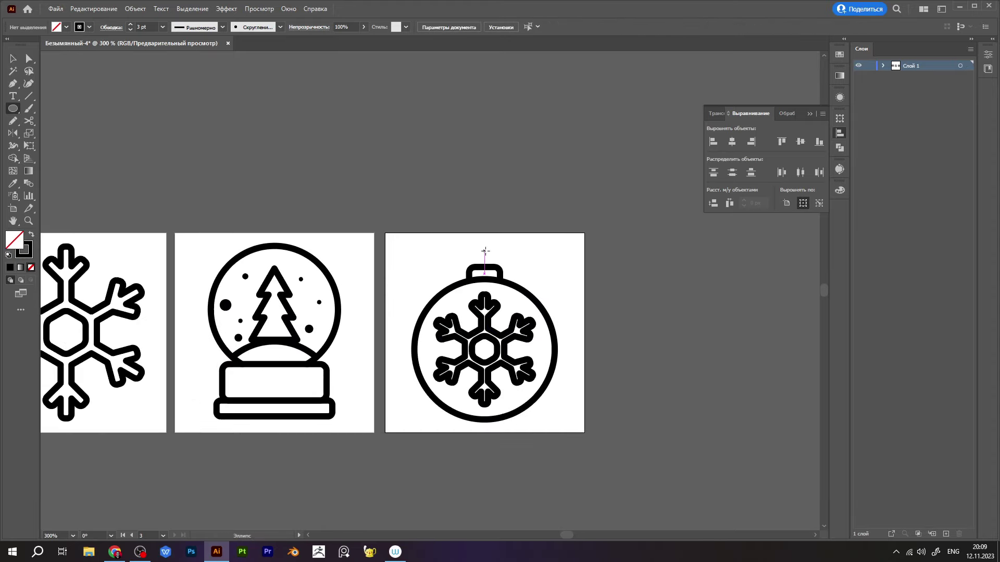
pyautogui.moveTo(492, 267); pyautogui.dragTo(493, 268)
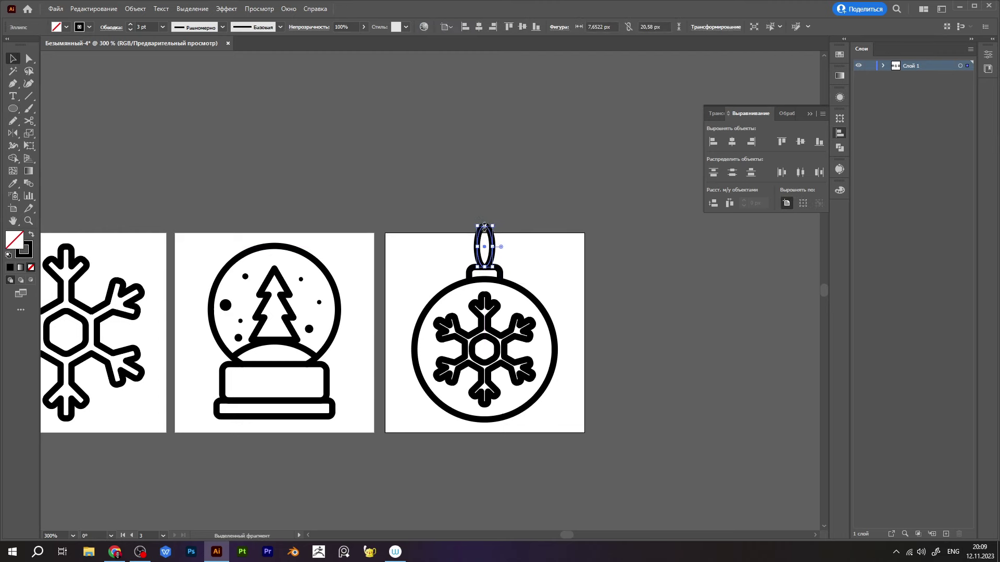
pyautogui.scroll(2, 494, 255)
pyautogui.press('a')
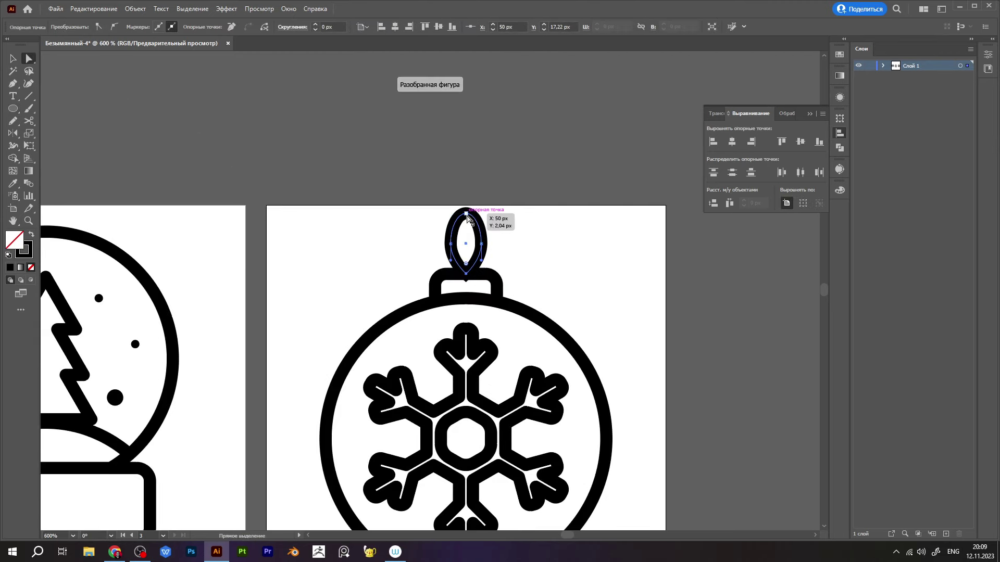
pyautogui.moveTo(466, 217); pyautogui.dragTo(466, 219)
pyautogui.press('v')
# Step: Give the loop's stroke rounded corners and check all three icons
pyautogui.click(839, 97)
pyautogui.click(744, 122)
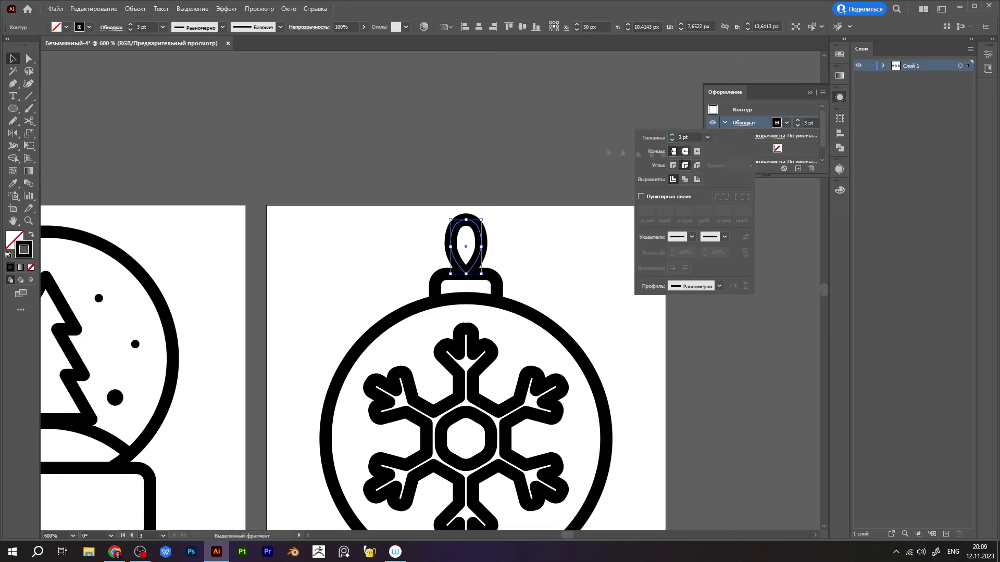
pyautogui.hotkey('ctrl', 'shift', 'a')
pyautogui.hotkey('ctrl', 'alt', '0')
pyautogui.hotkey('ctrl', 'a')
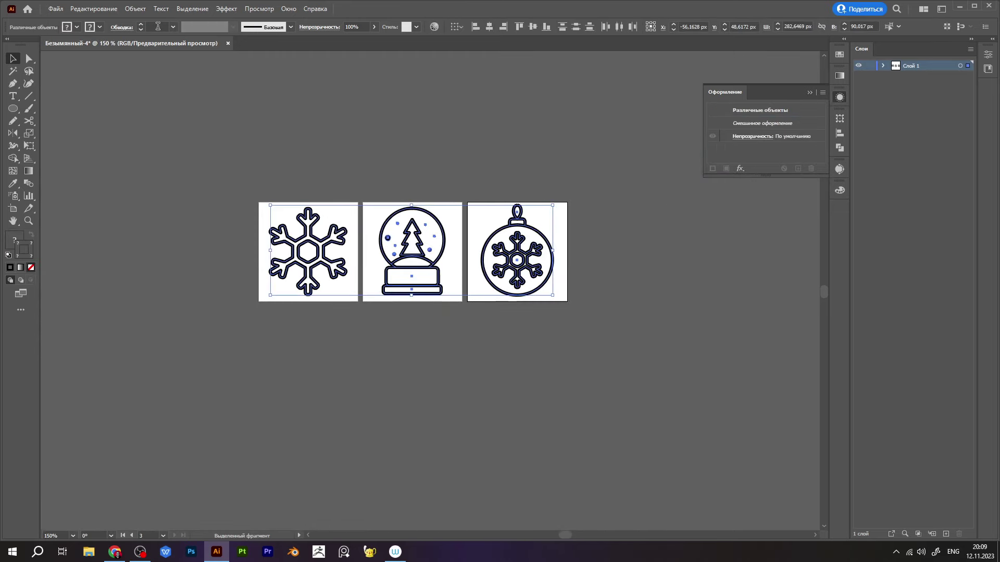
pyautogui.click(446, 239)
# Step: Set the outline weight of all icons to 2 pt
pyautogui.click(308, 219)
pyautogui.hotkey('ctrl', '+')
pyautogui.hotkey('ctrl', '+')
pyautogui.hotkey('ctrl', '+')
pyautogui.hotkey('ctrl', 'a')
pyautogui.click(142, 27)
pyautogui.hotkey('ctrl', 'z')
# Step: Copy the snow globe's tree onto the fourth artboard
pyautogui.hotkey('ctrl', '-')
pyautogui.click(394, 205)
pyautogui.moveTo(253, 356)
pyautogui.mouseDown()
pyautogui.moveTo(255, 424)
pyautogui.moveTo(255, 415)
pyautogui.mouseUp()
pyautogui.click(312, 402)
# Step: Draw a rectangular trunk and position it under the tree
pyautogui.press('m')
pyautogui.hotkey('ctrl', '+')
pyautogui.hotkey('ctrl', '+')
pyautogui.press('v')
pyautogui.keyDown('shift'); pyautogui.click(270, 377); pyautogui.keyUp('shift')
pyautogui.click(839, 133)
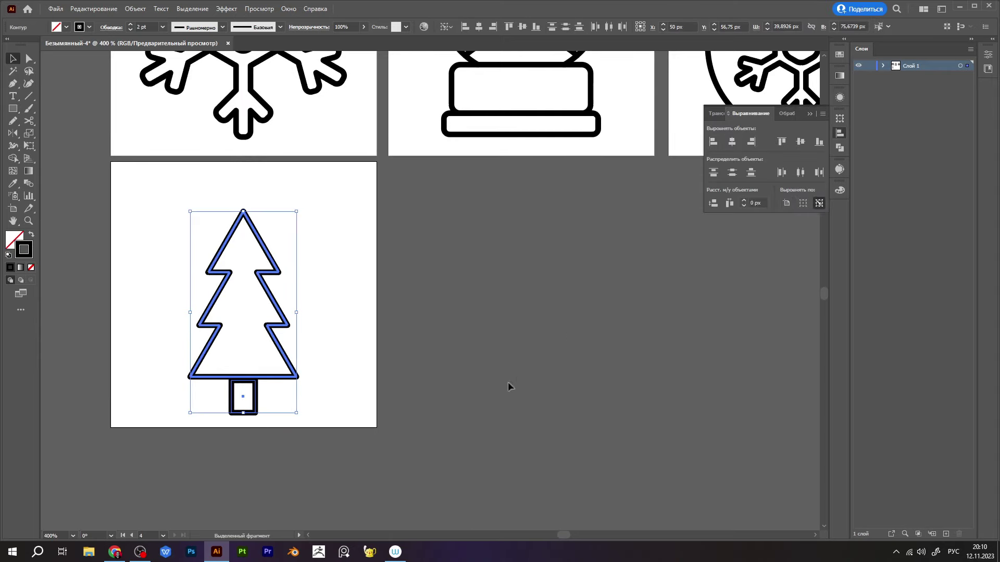
pyautogui.click(509, 386)
pyautogui.scroll(2, 248, 423)
pyautogui.moveTo(261, 378); pyautogui.dragTo(262, 379)
# Step: Widen the tree and centre it over its trunk
pyautogui.scroll(-5, 339, 365)
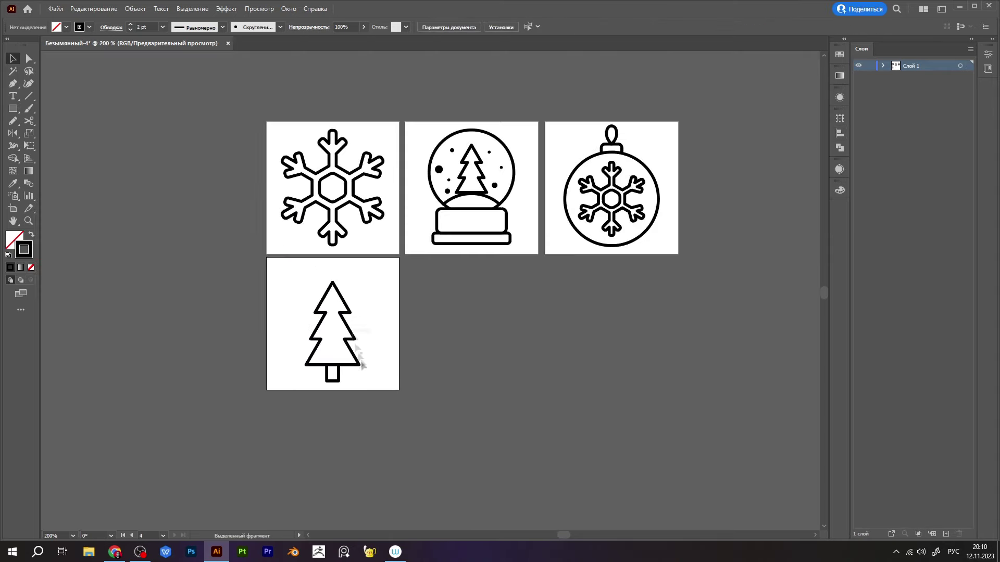
pyautogui.scroll(3, 335, 324)
pyautogui.click(327, 248)
pyautogui.moveTo(360, 308); pyautogui.dragTo(375, 307)
pyautogui.keyDown('shift'); pyautogui.click(320, 385); pyautogui.keyUp('shift')
pyautogui.click(839, 133)
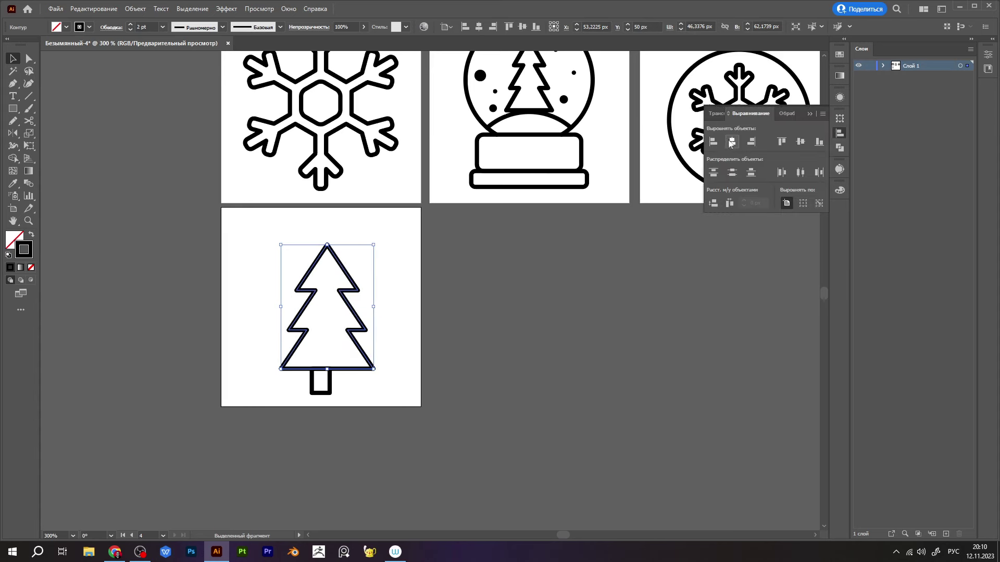
pyautogui.click(731, 141)
# Step: Create a star, rotate it upright, shrink it and place it atop the tree
pyautogui.click(446, 383)
pyautogui.click(130, 218)
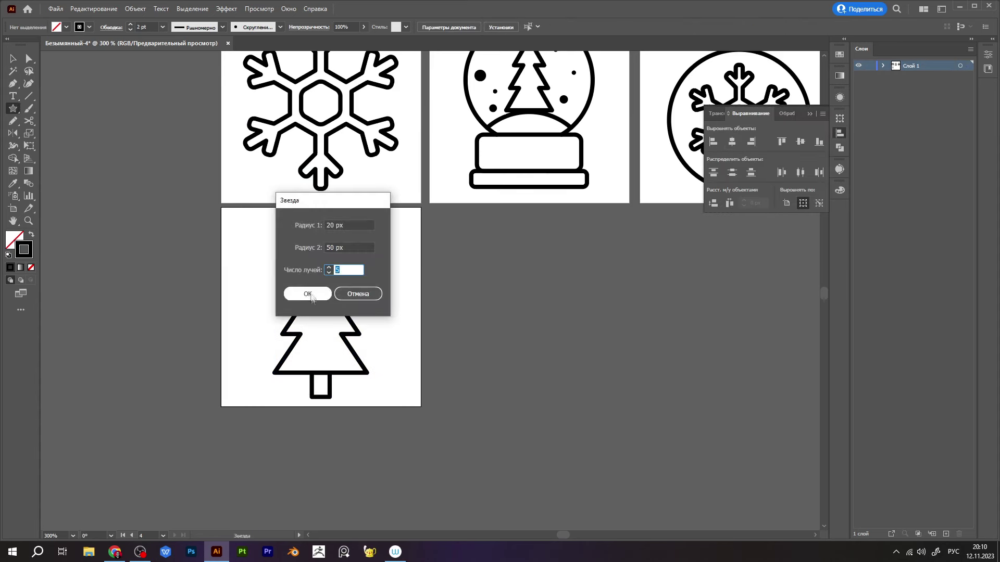
pyautogui.press('Return')
pyautogui.press('v')
pyautogui.moveTo(232, 328); pyautogui.dragTo(113, 209)
pyautogui.moveTo(225, 141); pyautogui.dragTo(164, 199)
pyautogui.moveTo(137, 236); pyautogui.dragTo(332, 239)
pyautogui.scroll(2, 332, 240)
pyautogui.click(365, 307)
pyautogui.scroll(-5, 370, 318)
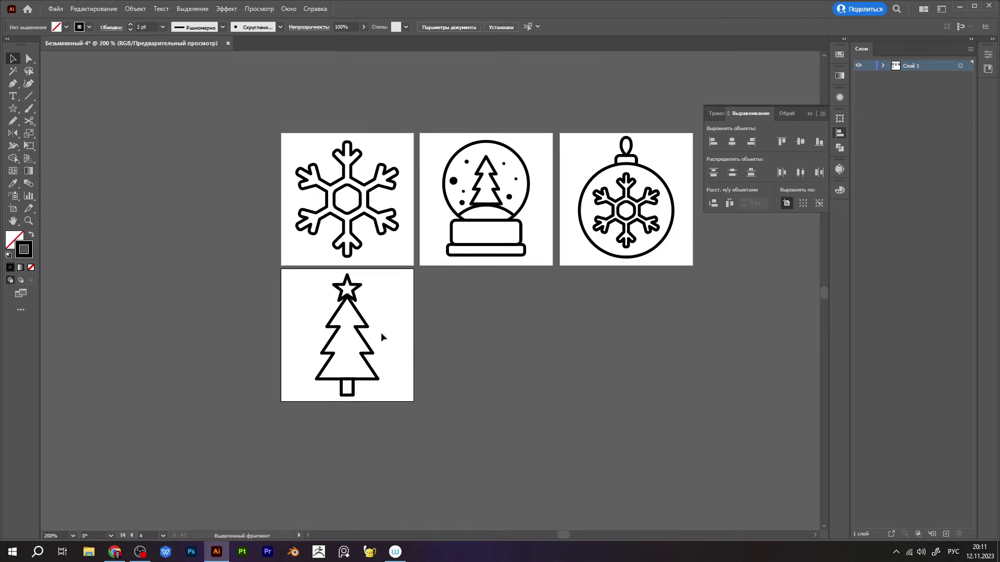
pyautogui.scroll(4, 382, 328)
# Step: Round the corners of the pine tree outline using its anchor points
pyautogui.scroll(2, 325, 418)
pyautogui.press('a')
pyautogui.click(313, 416)
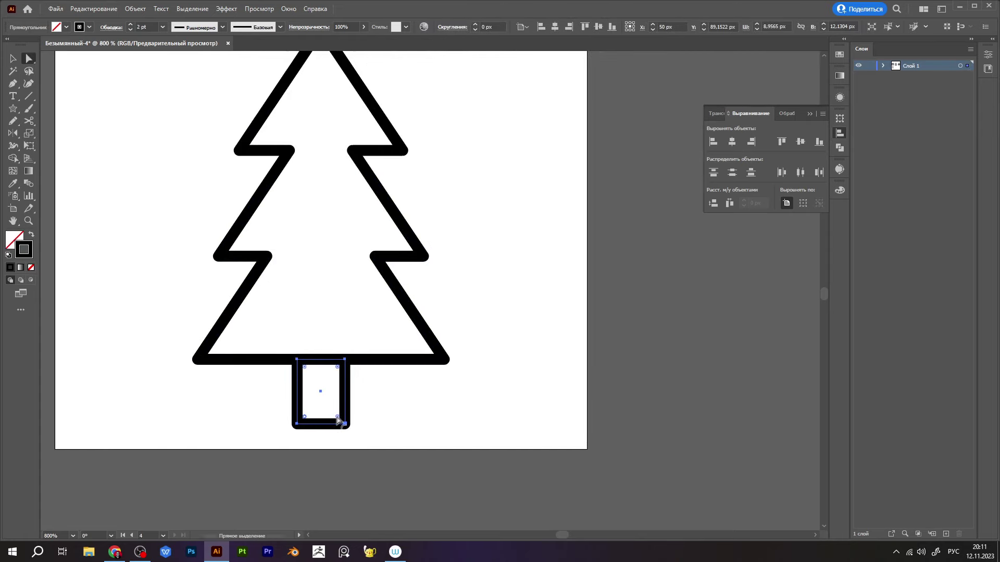
pyautogui.click(319, 359)
pyautogui.moveTo(255, 256); pyautogui.dragTo(307, 255)
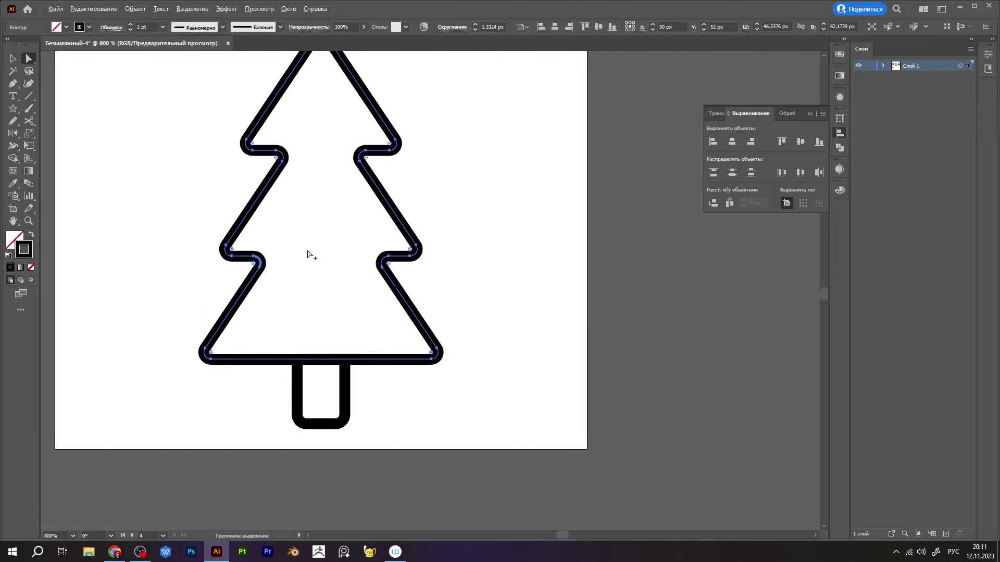
pyautogui.press('v')
pyautogui.hotkey('ctrl', 'shift', 'a')
pyautogui.scroll(-2, 368, 242)
# Step: Inspect the star and the snow globe's tree anchors
pyautogui.click(368, 243)
pyautogui.scroll(2, 367, 242)
pyautogui.scroll(1, 330, 223)
pyautogui.press('a')
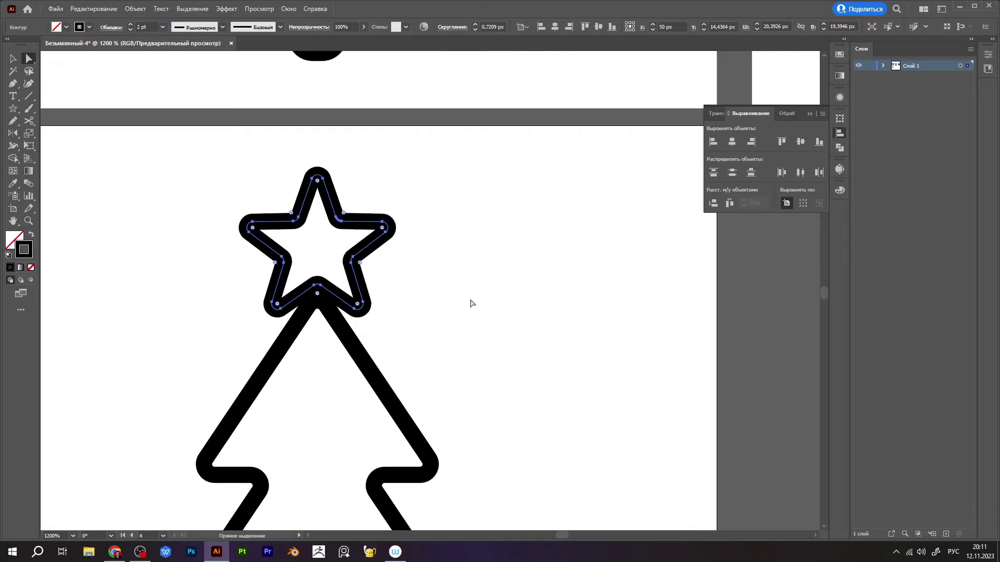
pyautogui.hotkey('ctrl', 'shift', 'a')
pyautogui.scroll(-6, 479, 313)
pyautogui.click(541, 224)
pyautogui.scroll(4, 541, 224)
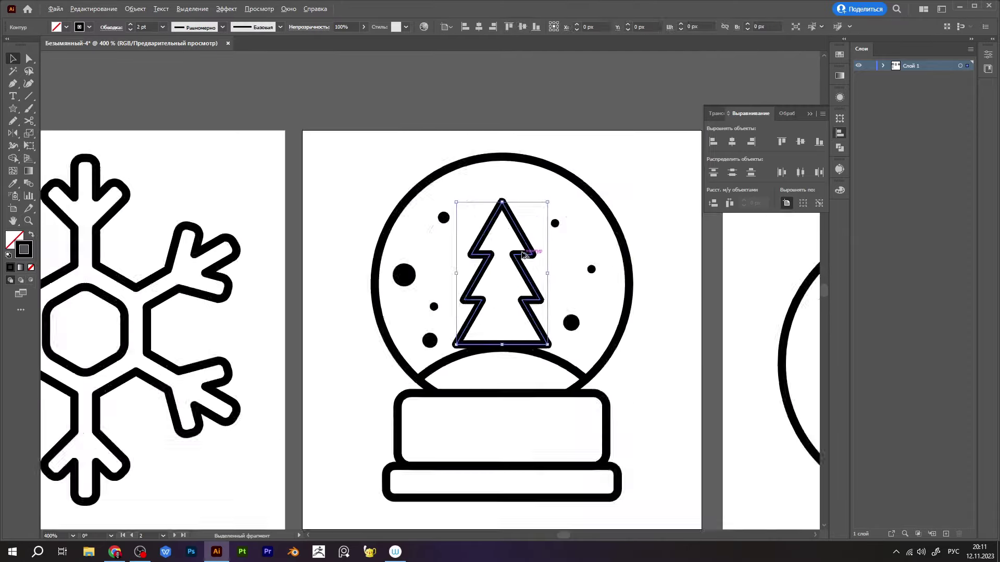
pyautogui.scroll(-2, 437, 384)
pyautogui.scroll(-3, 438, 383)
pyautogui.press('v')
pyautogui.hotkey('ctrl', 'shift', 'a')
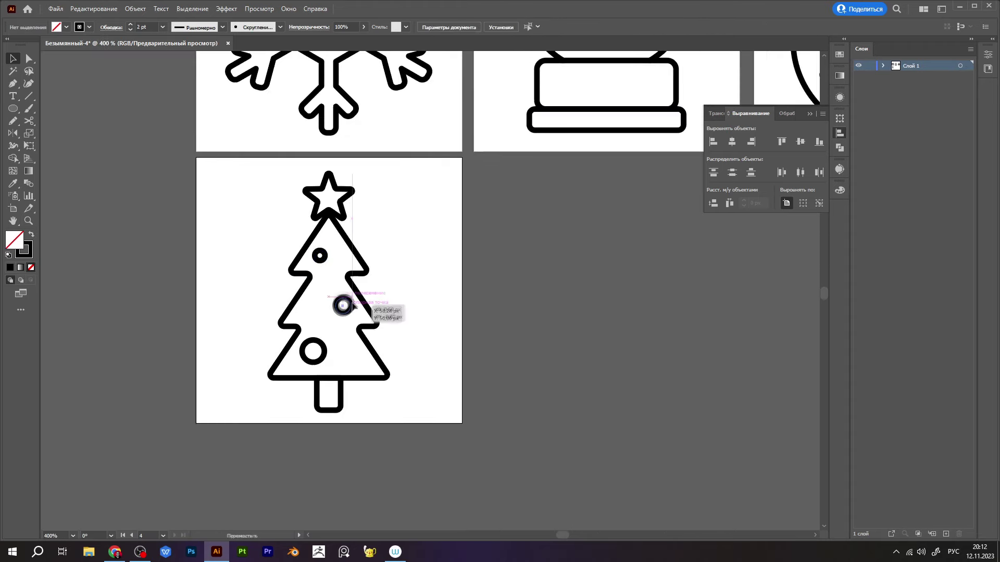
# Step: Move the lower ornament circle into place and copy the tree artboard beside it
pyautogui.moveTo(352, 305); pyautogui.dragTo(345, 311)
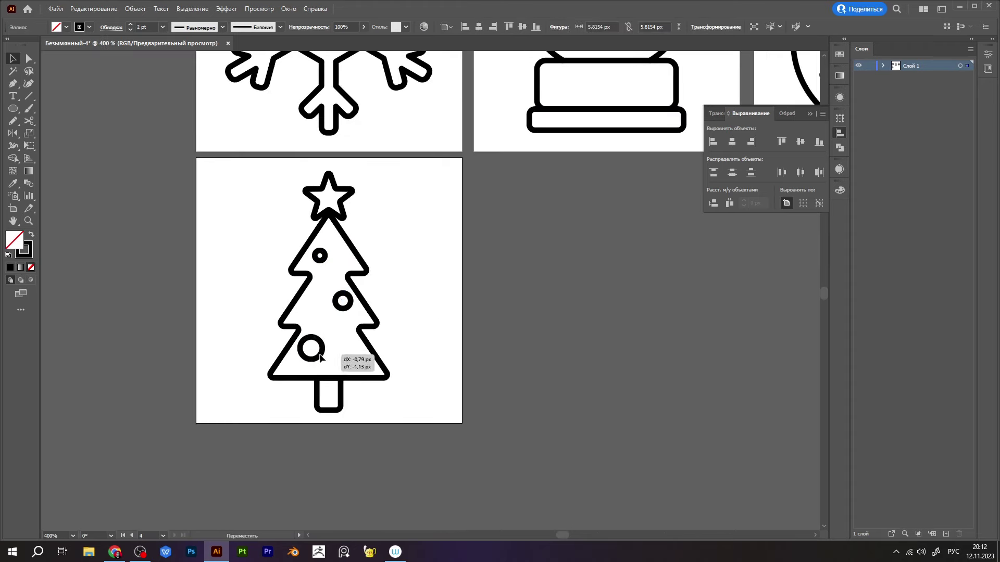
pyautogui.hotkey('ctrl', '-')
pyautogui.hotkey('ctrl', '-')
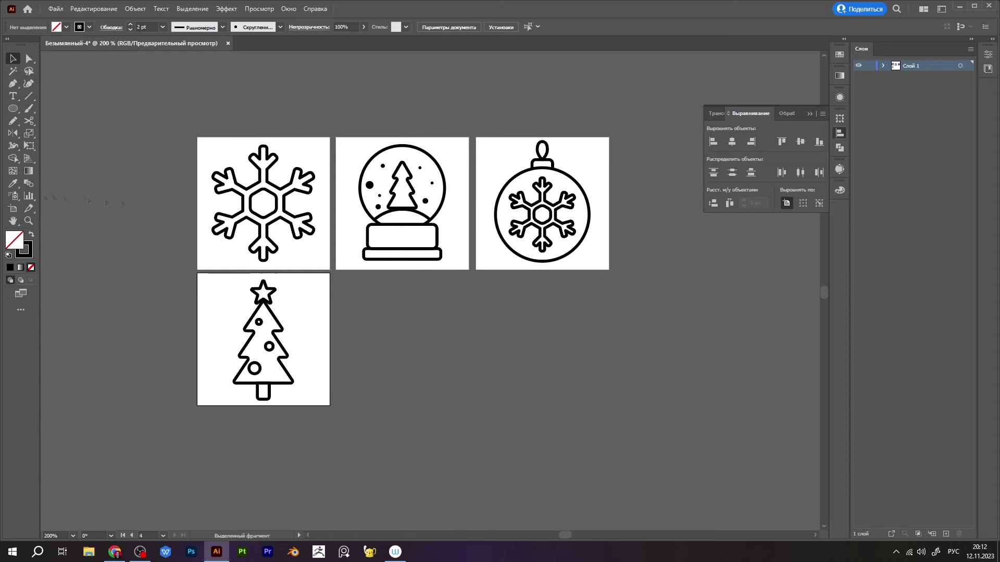
pyautogui.hotkey('shift', 'o')
pyautogui.moveTo(306, 347); pyautogui.dragTo(444, 347)
# Step: Draw the hat brim as a rectangle with rounded corners on the new artboard
pyautogui.press('v')
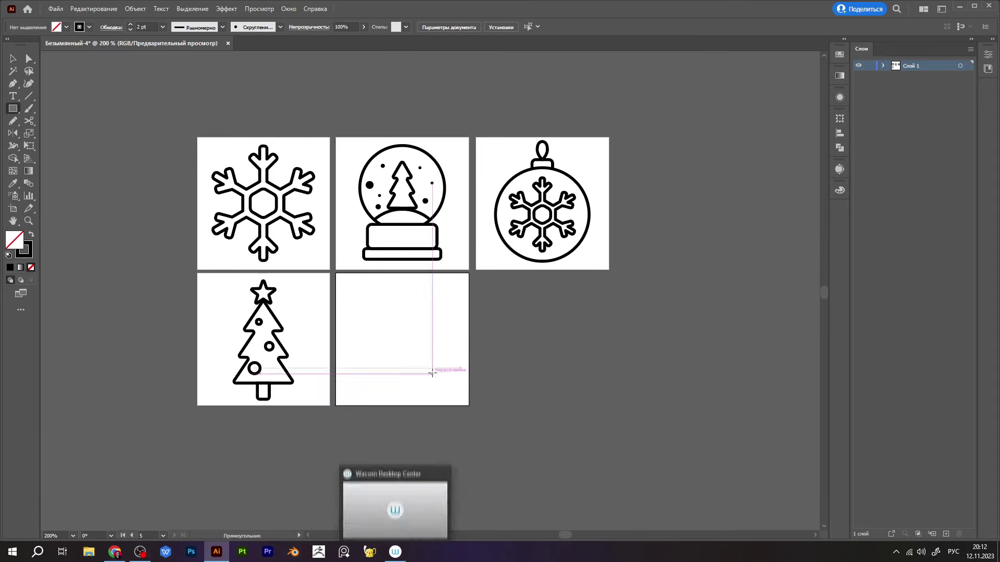
pyautogui.press('m')
pyautogui.hotkey('ctrl', '+')
pyautogui.moveTo(386, 366); pyautogui.dragTo(464, 389)
pyautogui.press('a')
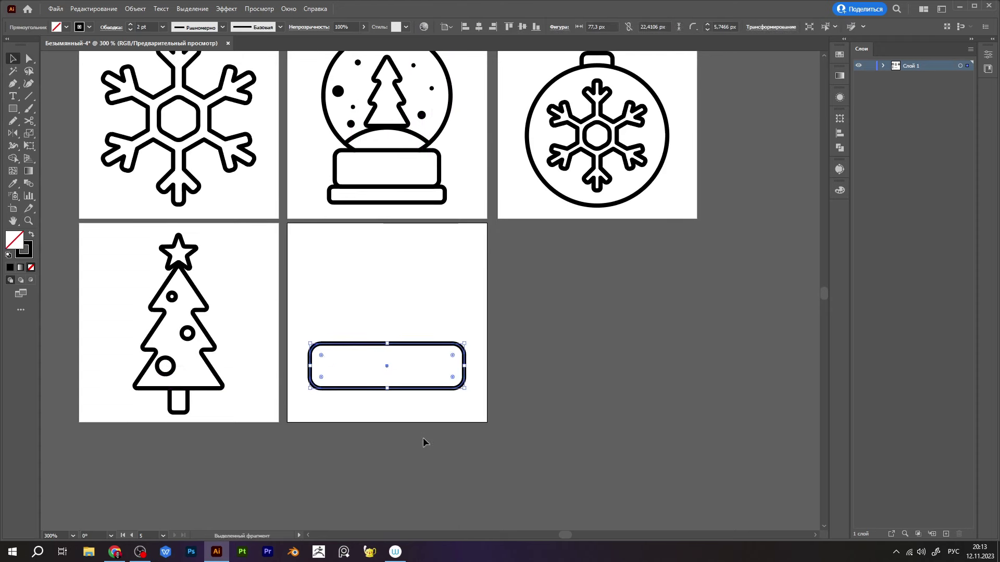
pyautogui.moveTo(323, 355); pyautogui.dragTo(411, 442)
pyautogui.click(411, 442)
# Step: Draw a 3-sided polygon triangle on the brim and make it taller
pyautogui.press('p')
pyautogui.moveTo(13, 108); pyautogui.dragTo(52, 151)
pyautogui.click(391, 292)
pyautogui.write('3')
pyautogui.press('Return')
pyautogui.hotkey('ctrl', 'z')
pyautogui.moveTo(391, 292)
pyautogui.mouseDown()
pyautogui.moveTo(443, 322)
pyautogui.moveTo(428, 341)
pyautogui.mouseUp()
pyautogui.press('v')
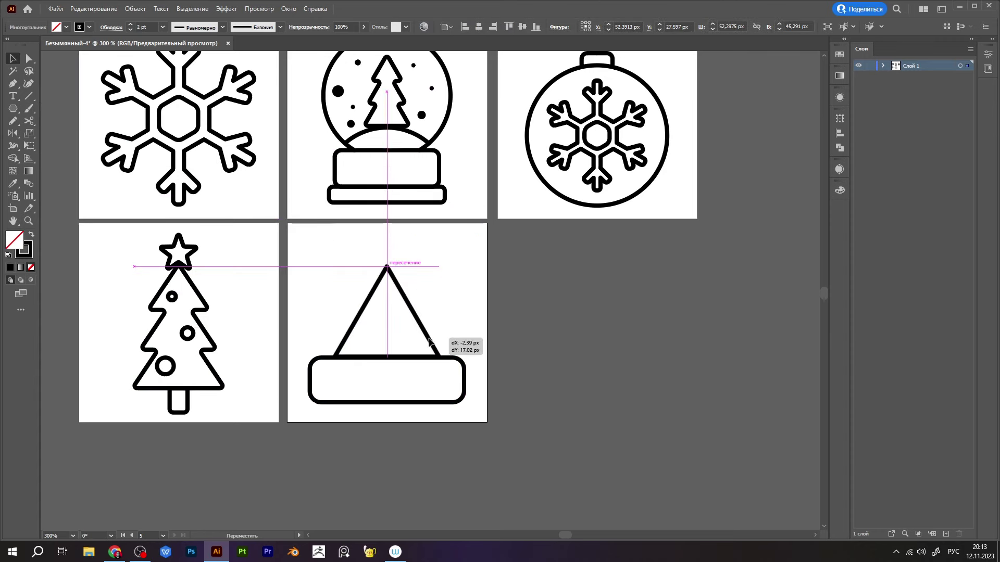
pyautogui.moveTo(388, 263); pyautogui.dragTo(388, 252)
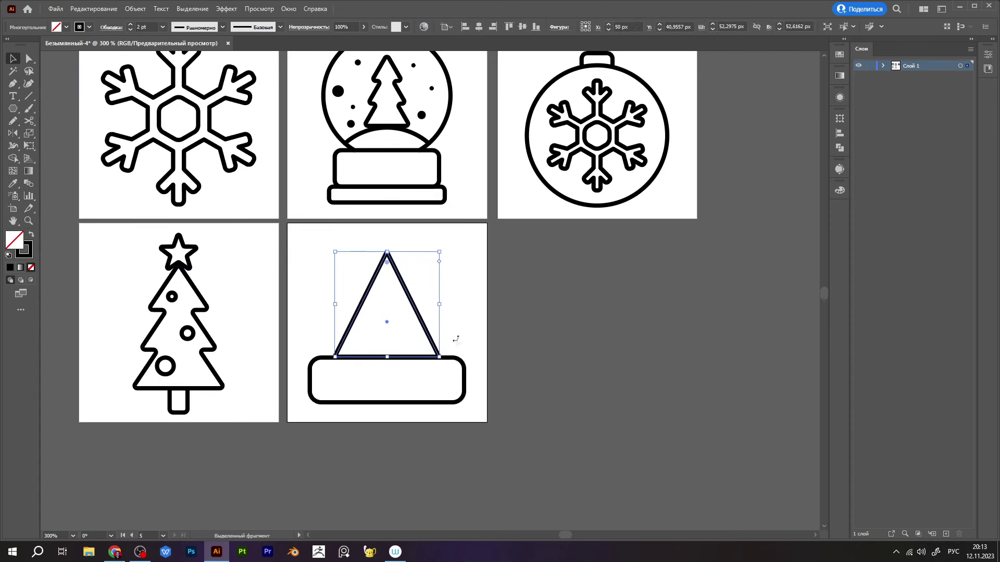
pyautogui.click(477, 338)
# Step: Add a pompom circle at the triangle's apex and merge the hat shapes with Shape Builder
pyautogui.hotkey('ctrl', '+')
pyautogui.hotkey('ctrl', '+')
pyautogui.hotkey('ctrl', '+')
pyautogui.click(497, 317)
pyautogui.scroll(2, 521, 333)
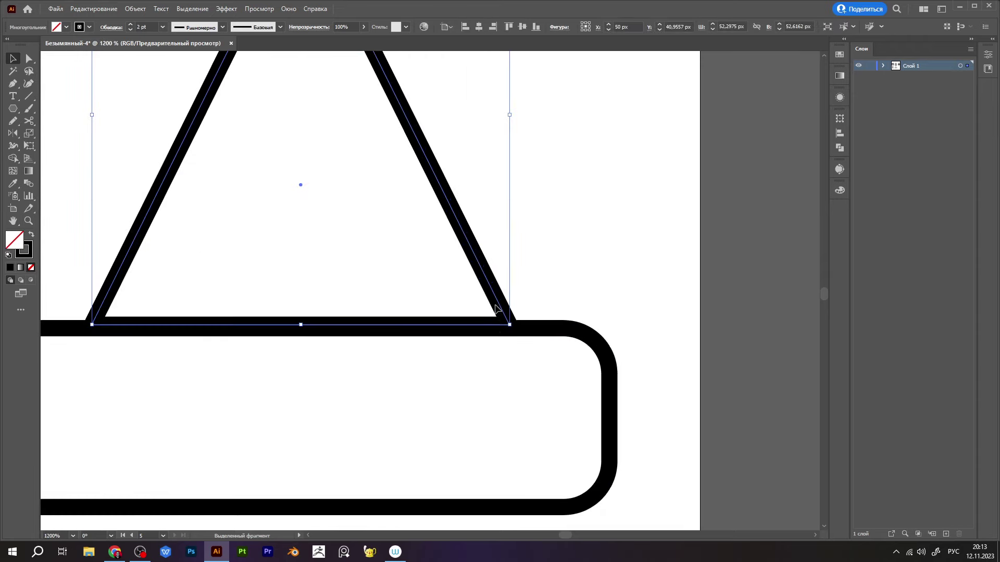
pyautogui.scroll(-4, 548, 341)
pyautogui.click(547, 341)
pyautogui.moveTo(408, 220); pyautogui.dragTo(431, 246)
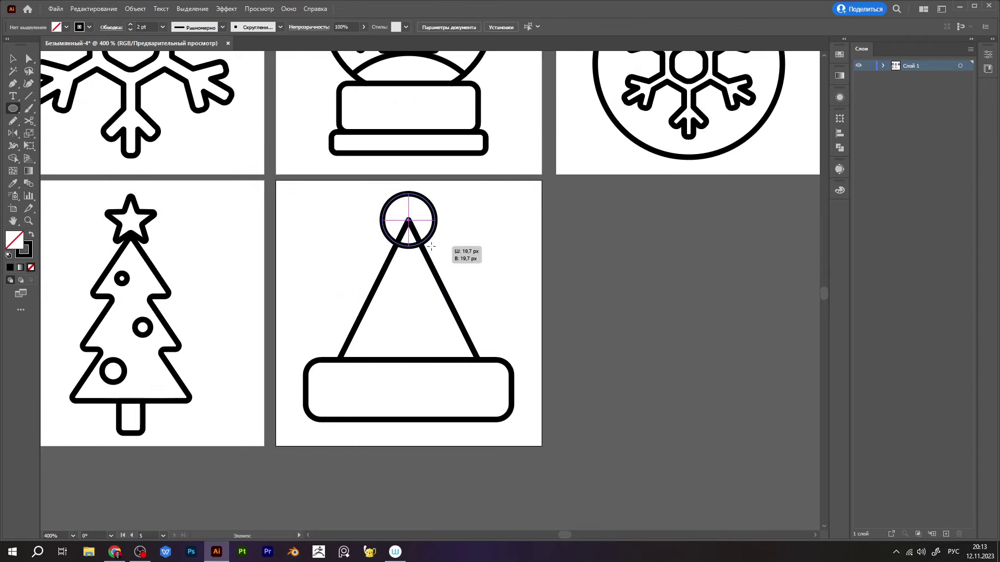
pyautogui.keyDown('shift'); pyautogui.click(426, 256); pyautogui.keyUp('shift')
pyautogui.click(838, 148)
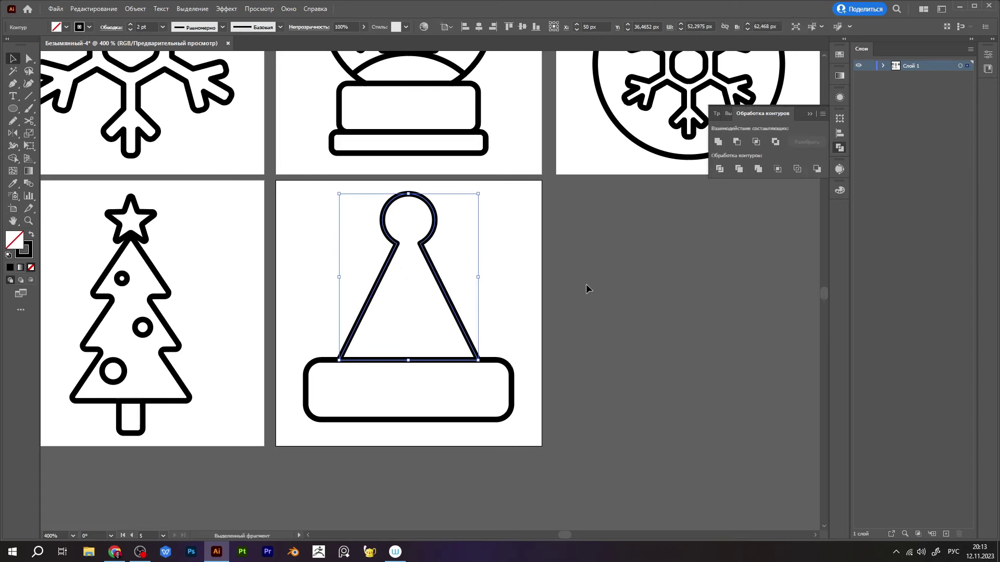
pyautogui.hotkey('shift', 'm')
# Step: Duplicate the hat artboard into an empty sixth artboard
pyautogui.hotkey('ctrl', '-')
pyautogui.hotkey('shift', 'o')
pyautogui.moveTo(369, 343); pyautogui.dragTo(558, 344)
# Step: Draw the gift box square and a narrow ribbon strip down its centre
pyautogui.press('v')
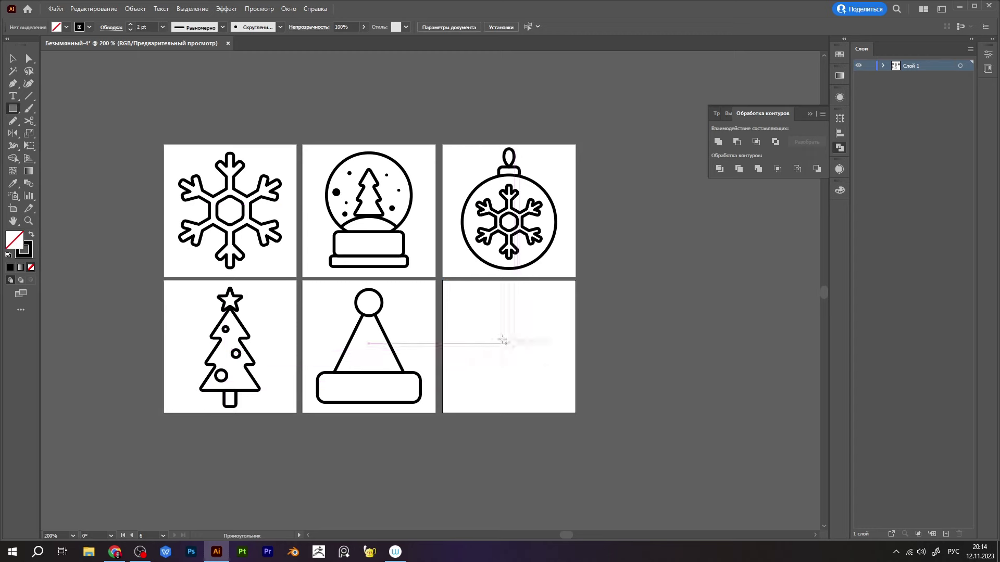
pyautogui.moveTo(537, 385); pyautogui.dragTo(549, 402)
pyautogui.press('v')
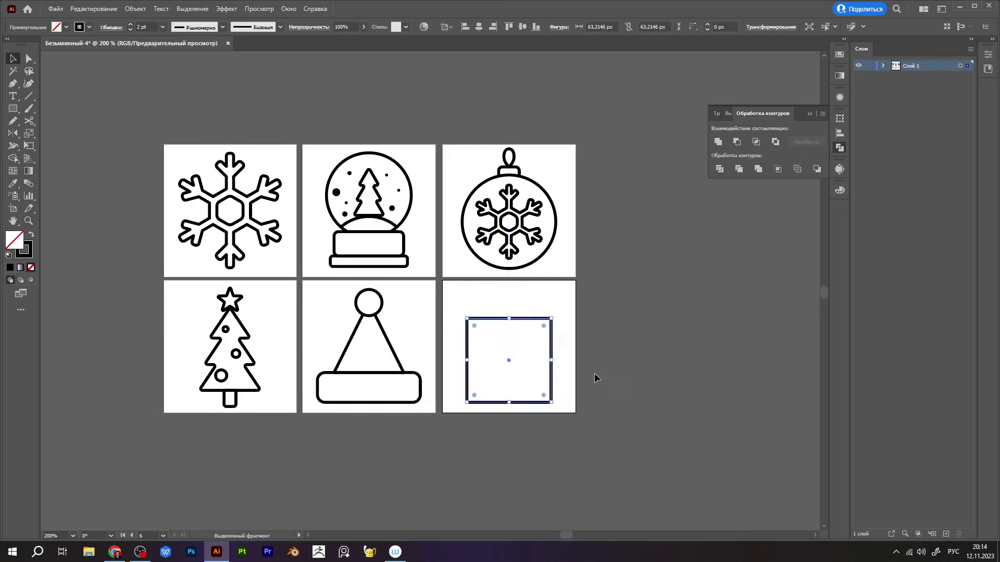
pyautogui.click(592, 380)
pyautogui.hscroll(3, 591, 380)
pyautogui.moveTo(420, 356); pyautogui.dragTo(428, 398)
# Step: Copy the ornament's hook onto the gift artboard as a bow loop
pyautogui.scroll(2, 440, 315)
pyautogui.scroll(1, 440, 315)
pyautogui.press('v')
pyautogui.moveTo(407, 156)
pyautogui.mouseDown()
pyautogui.moveTo(427, 309)
pyautogui.moveTo(411, 439)
pyautogui.mouseUp()
pyautogui.scroll(2, 435, 403)
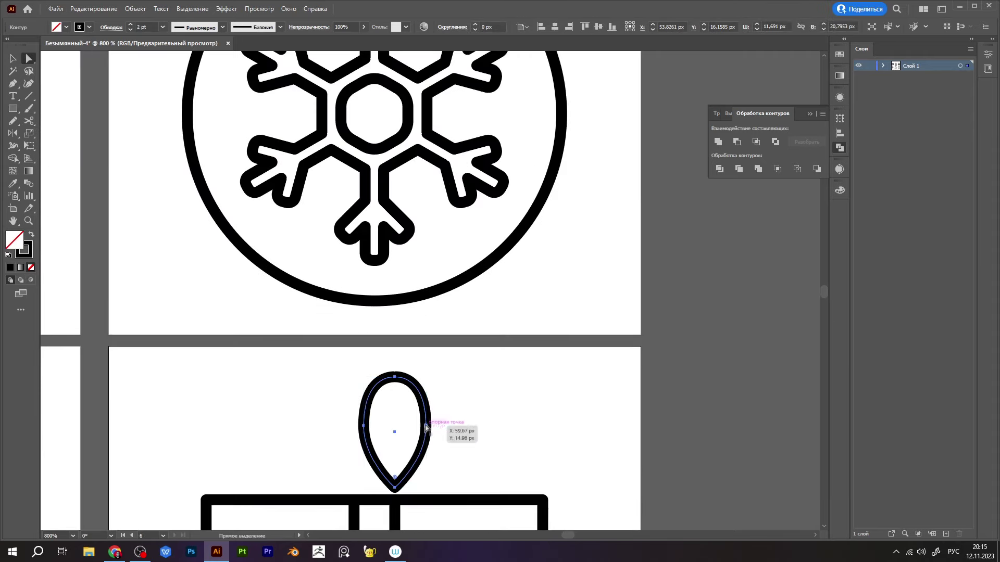
pyautogui.press('a')
pyautogui.hotkey('ctrl', 'z')
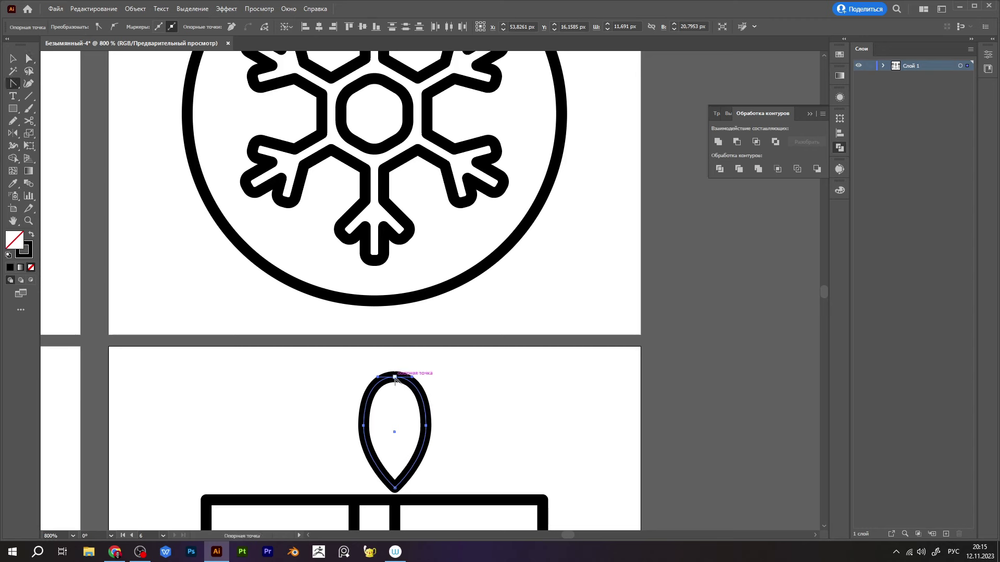
# Step: Reshape the loop's anchors and make its top point a sharp corner
pyautogui.click(394, 376)
pyautogui.moveTo(425, 430); pyautogui.dragTo(427, 441)
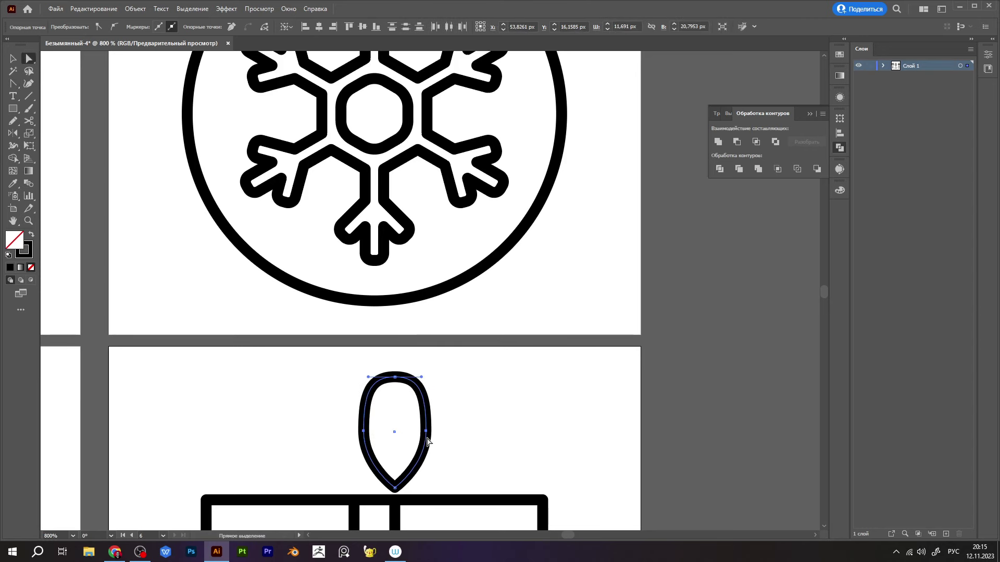
pyautogui.moveTo(395, 488); pyautogui.dragTo(395, 496)
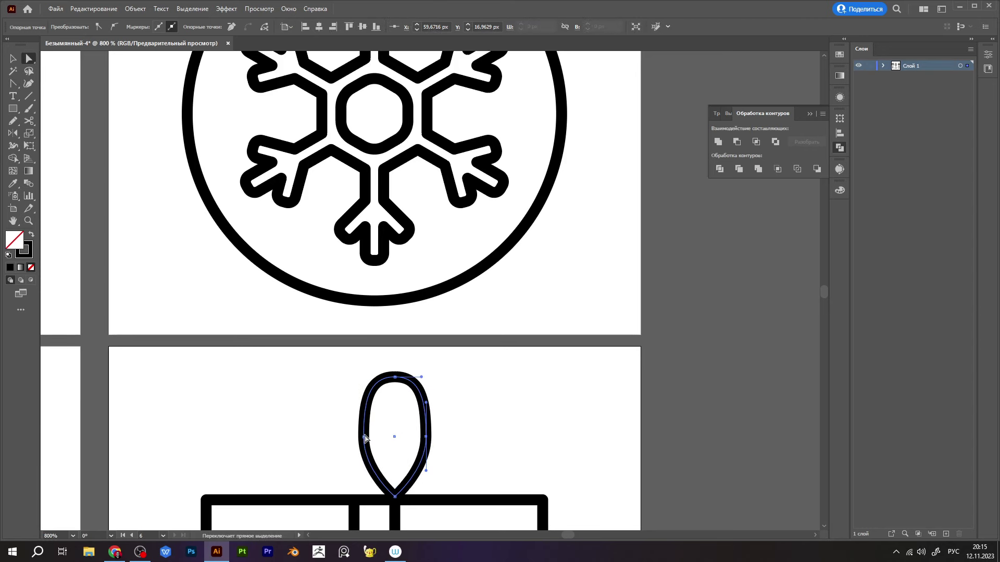
pyautogui.moveTo(383, 446); pyautogui.dragTo(398, 422)
pyautogui.hotkey('shift', 'c')
pyautogui.click(394, 377)
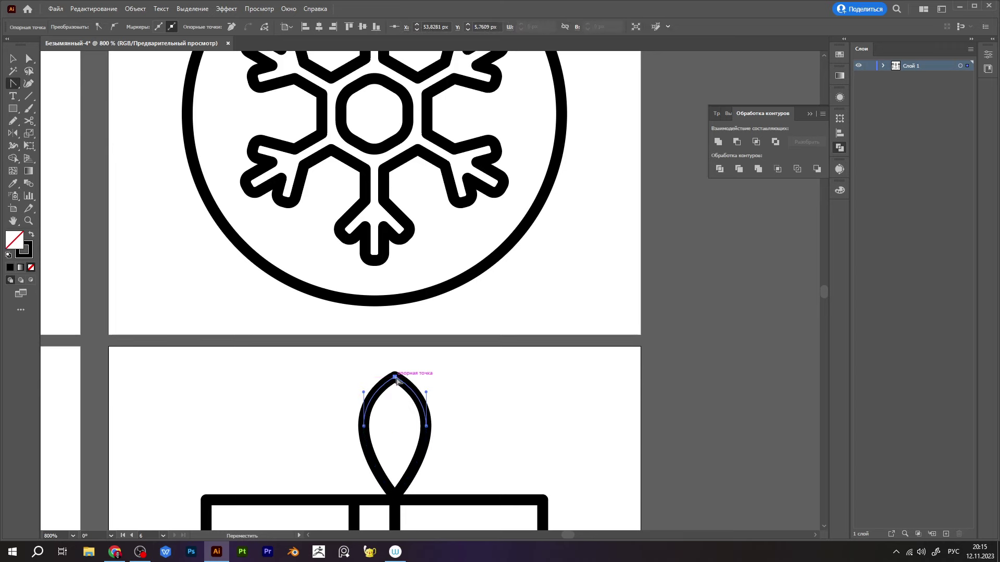
# Step: Tilt the loop, reflect a copy as the second bow loop and position it beside the first
pyautogui.hotkey('ctrl', '-')
pyautogui.hotkey('ctrl', '-')
pyautogui.moveTo(395, 325)
pyautogui.mouseDown()
pyautogui.moveTo(411, 370)
pyautogui.moveTo(325, 359)
pyautogui.mouseUp()
pyautogui.rightClick(339, 360)
pyautogui.click(542, 333)
pyautogui.press('Return')
pyautogui.hotkey('ctrl', '+')
pyautogui.moveTo(364, 372); pyautogui.dragTo(405, 390)
pyautogui.hotkey('ctrl', 'shift', 'a')
# Step: Draw the lid strip across the box top and merge it with the box in Shape Builder
pyautogui.hotkey('ctrl', '-')
pyautogui.hotkey('ctrl', '-')
pyautogui.hotkey('ctrl', '-')
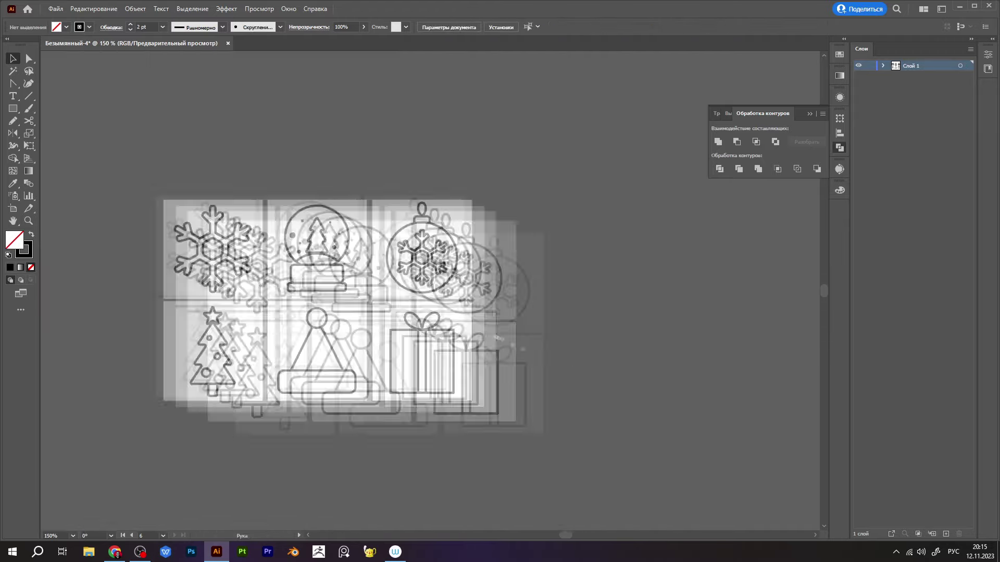
pyautogui.hotkey('ctrl', '+')
pyautogui.press('m')
pyautogui.moveTo(276, 318); pyautogui.dragTo(469, 336)
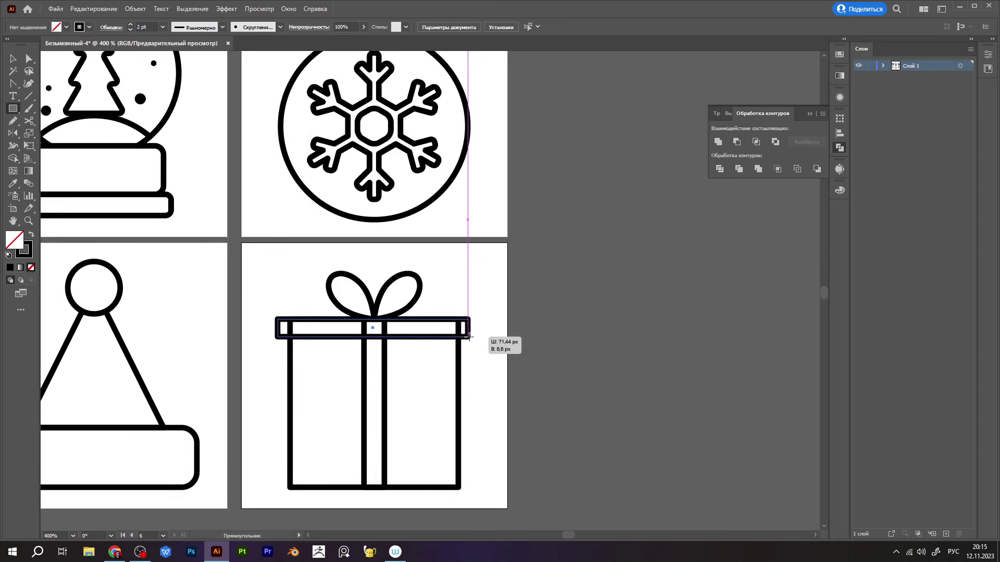
pyautogui.press('v')
pyautogui.keyDown('shift'); pyautogui.click(460, 384); pyautogui.keyUp('shift')
pyautogui.click(838, 134)
pyautogui.hotkey('shift', 'm')
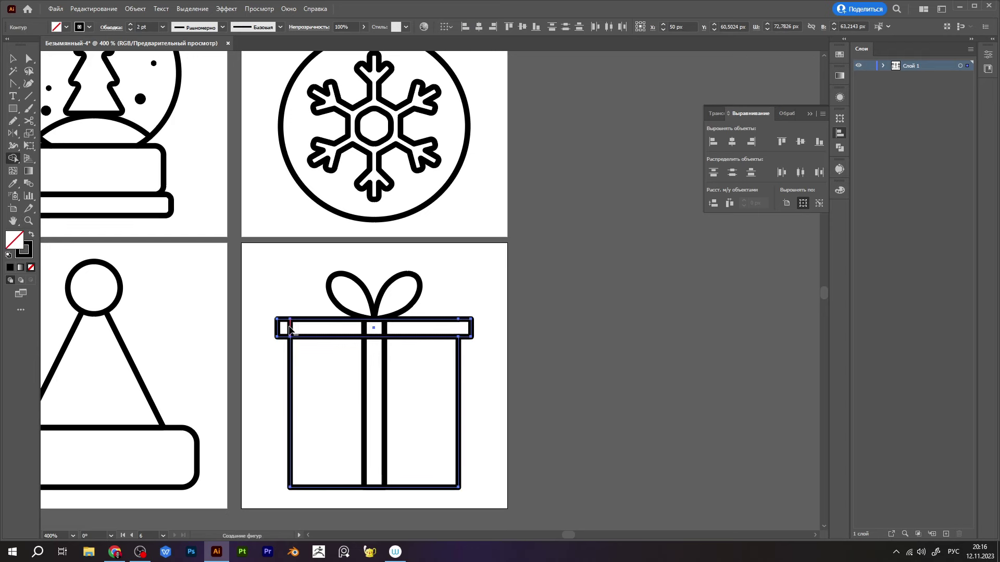
pyautogui.hotkey('ctrl', '-')
pyautogui.hotkey('ctrl', '-')
pyautogui.hotkey('ctrl', '-')
# Step: Duplicate the gift artboard below it to create a seventh artboard
pyautogui.press('v')
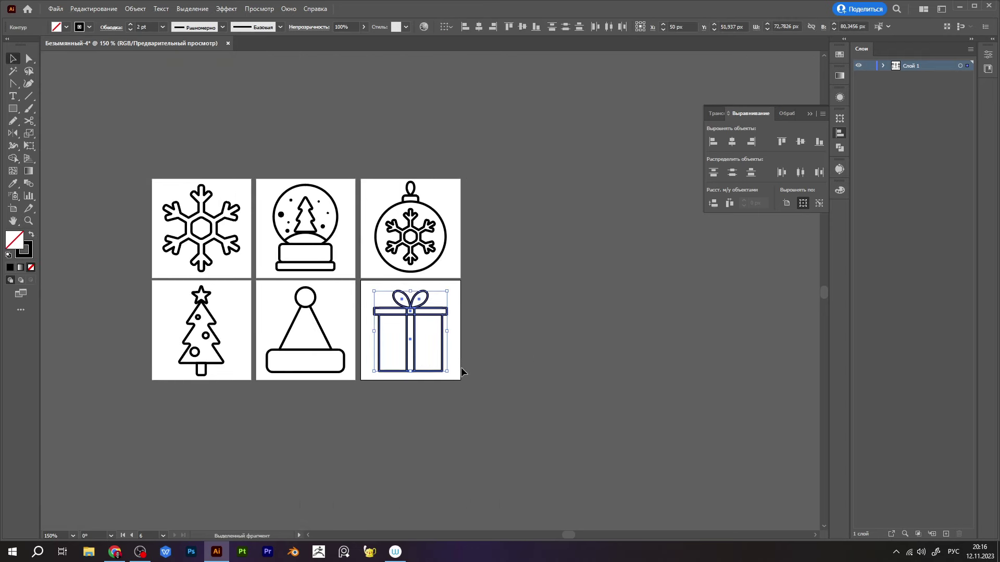
pyautogui.click(458, 376)
pyautogui.hotkey('shift', 'o')
pyautogui.moveTo(456, 374)
pyautogui.mouseDown()
pyautogui.moveTo(464, 462)
pyautogui.moveTo(453, 473)
pyautogui.mouseUp()
pyautogui.press('Escape')
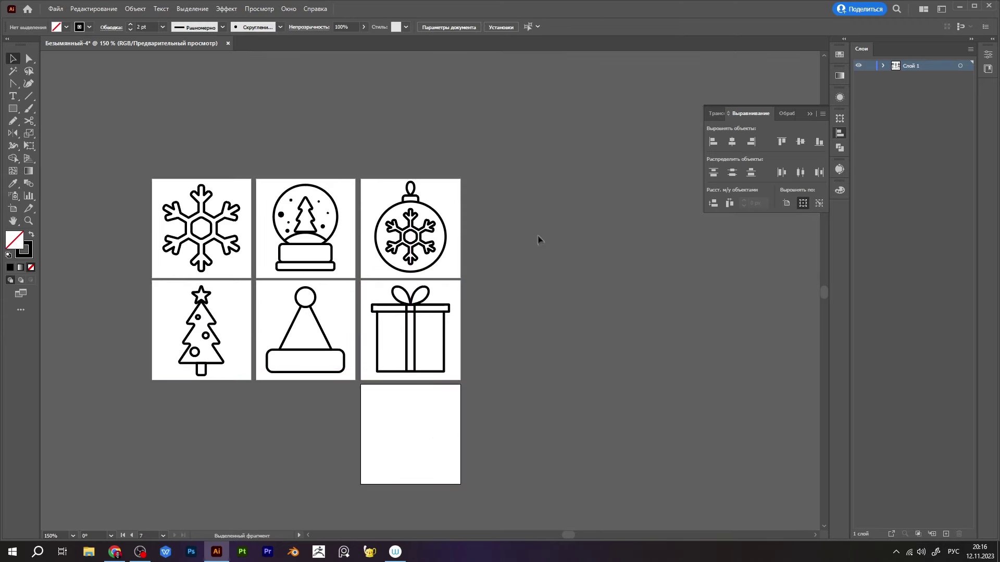
pyautogui.scroll(-2, 512, 237)
pyautogui.scroll(1, 367, 350)
# Step: Draw a rounded capsule cloud base and copy circles as cloud puffs
pyautogui.press('l')
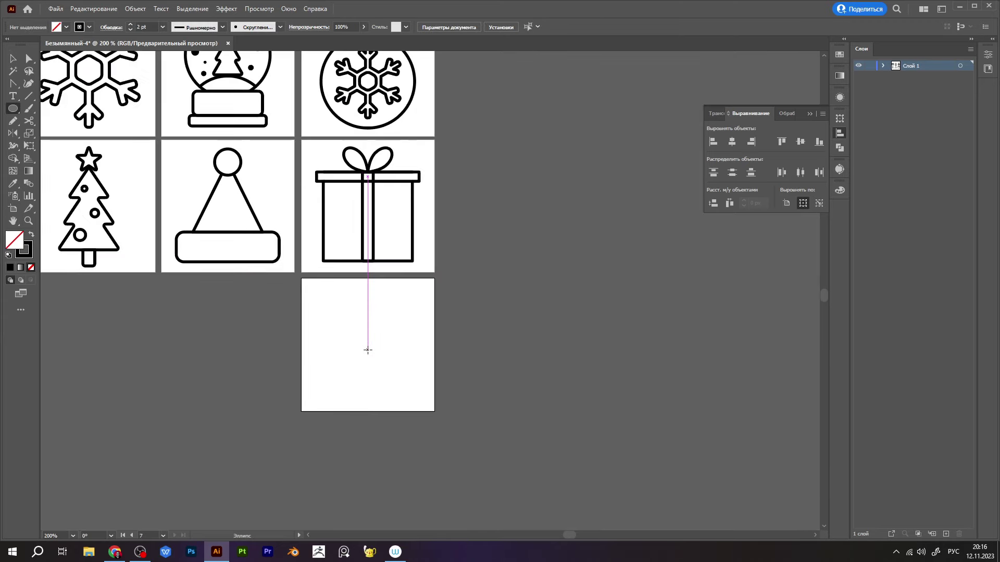
pyautogui.moveTo(415, 364)
pyautogui.mouseDown()
pyautogui.moveTo(423, 370)
pyautogui.moveTo(402, 350)
pyautogui.mouseUp()
pyautogui.press('l')
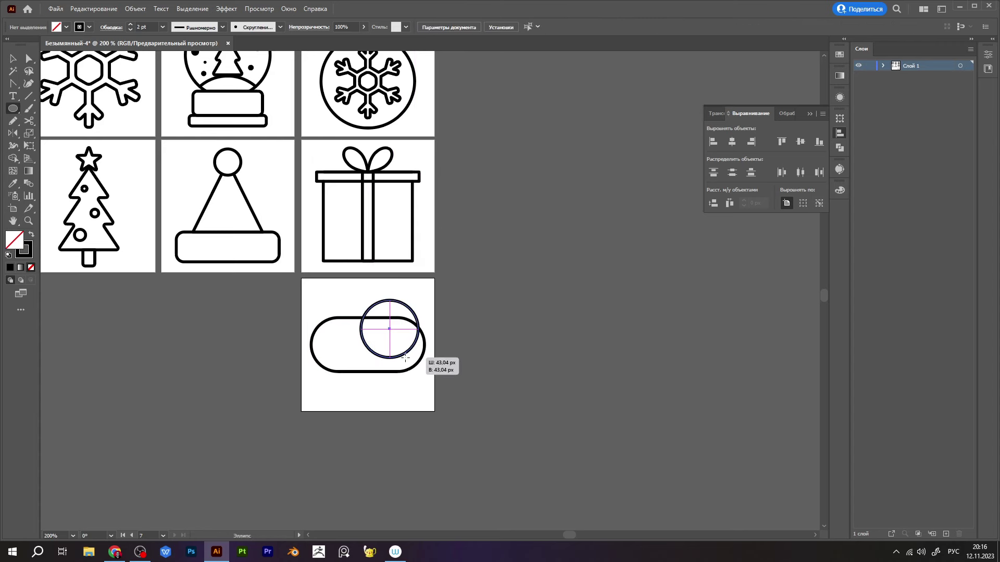
pyautogui.press('v')
pyautogui.moveTo(402, 354); pyautogui.dragTo(373, 352)
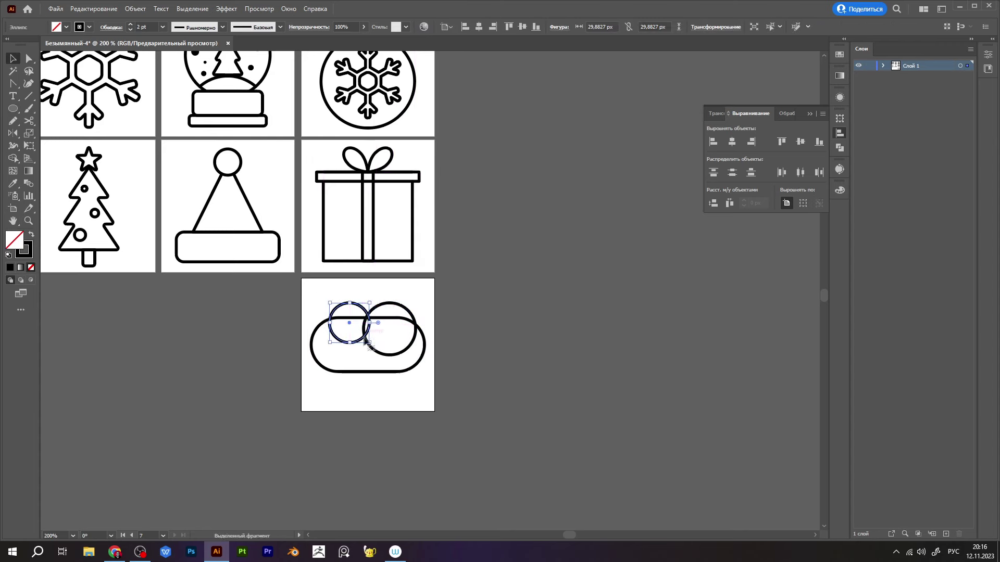
pyautogui.moveTo(348, 352); pyautogui.dragTo(346, 353)
pyautogui.keyDown('alt'); pyautogui.scroll(1, 346, 352); pyautogui.keyUp('alt')
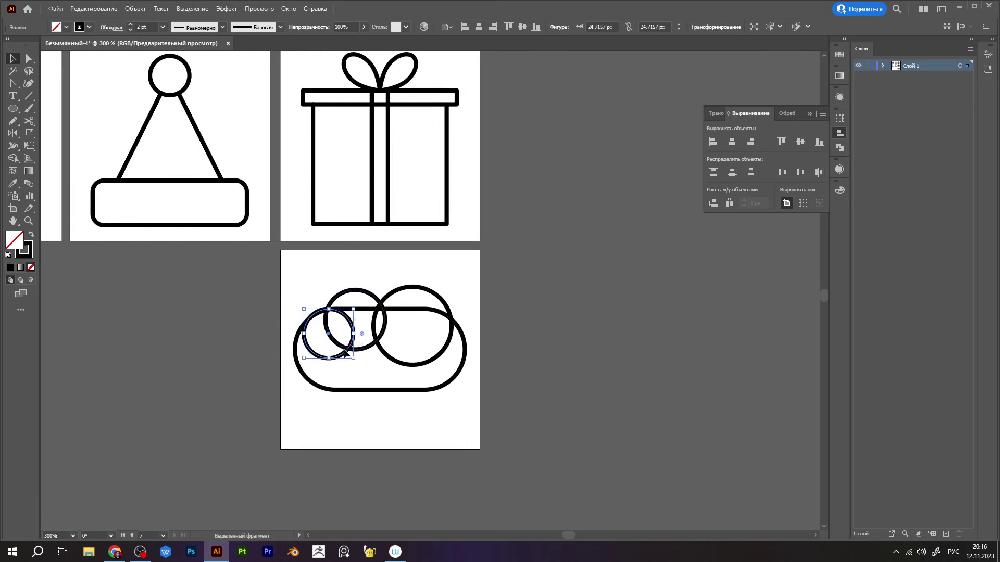
# Step: Nudge the three circles up and right, then select all cloud parts for Pathfinder
pyautogui.keyDown('shift'); pyautogui.click(365, 350); pyautogui.keyUp('shift')
pyautogui.keyDown('shift'); pyautogui.click(431, 358); pyautogui.keyUp('shift')
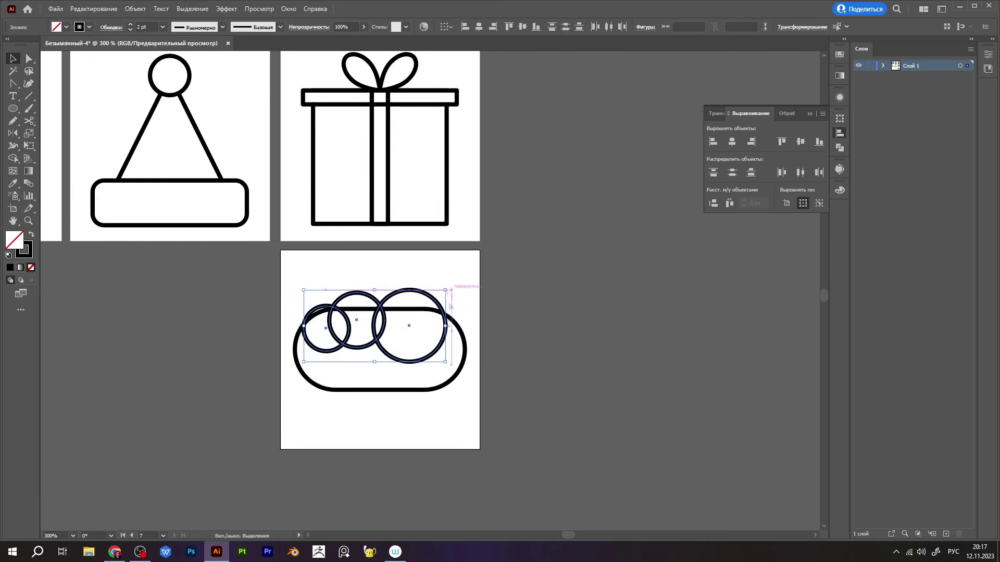
pyautogui.moveTo(430, 358); pyautogui.dragTo(435, 354)
pyautogui.keyDown('shift'); pyautogui.click(455, 377); pyautogui.keyUp('shift')
pyautogui.hotkey('shift', 'ctrl', 'F9')
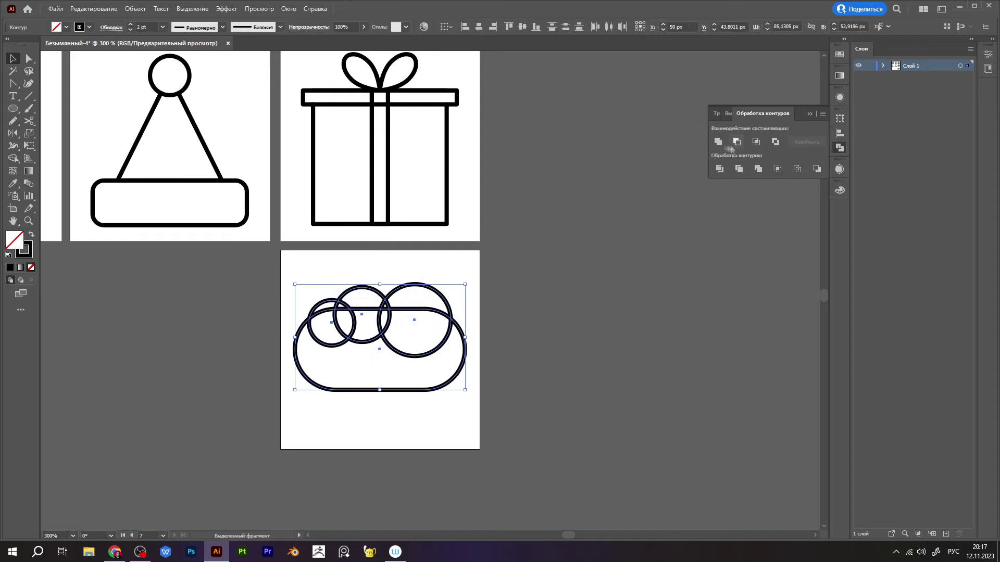
# Step: Unite the cloud parts and move the ornament's snowflake beneath the cloud
pyautogui.click(717, 142)
pyautogui.click(523, 338)
pyautogui.keyDown('alt'); pyautogui.scroll(-1, 523, 338); pyautogui.keyUp('alt')
pyautogui.keyDown('alt'); pyautogui.scroll(-1, 521, 364); pyautogui.keyUp('alt')
pyautogui.click(452, 165)
pyautogui.scroll(1, 438, 403)
pyautogui.moveTo(455, 163)
pyautogui.mouseDown()
pyautogui.moveTo(437, 404)
pyautogui.moveTo(419, 388)
pyautogui.mouseUp()
# Step: Make the snowflake solid black, shrink it and copy it to the right
pyautogui.click(31, 235)
pyautogui.scroll(2, 431, 378)
pyautogui.click(504, 353)
pyautogui.click(419, 382)
pyautogui.moveTo(457, 323); pyautogui.dragTo(447, 333)
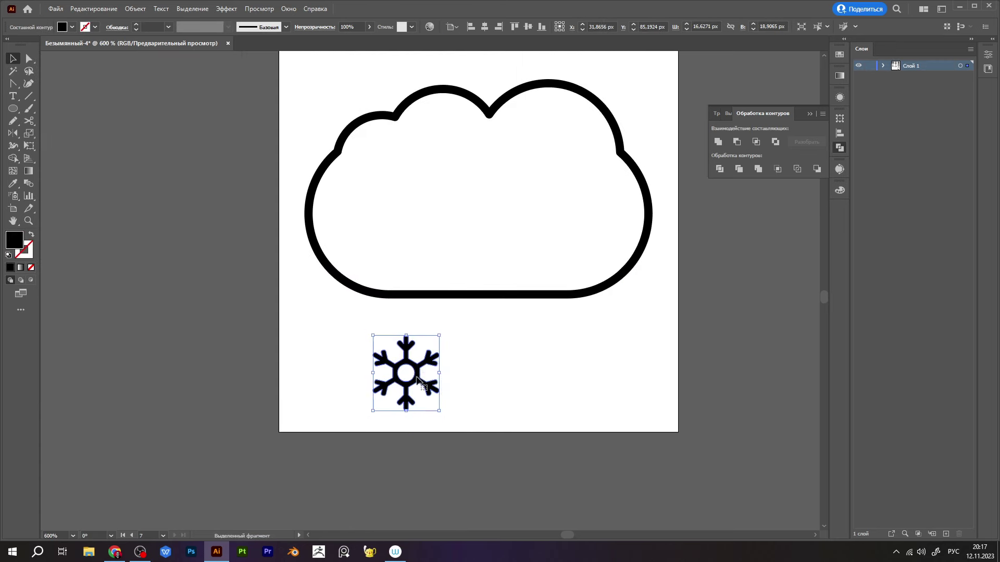
pyautogui.keyDown('alt'); pyautogui.scroll(-2, 380, 325); pyautogui.keyUp('alt')
pyautogui.moveTo(403, 359)
pyautogui.mouseDown()
pyautogui.moveTo(439, 373)
pyautogui.moveTo(481, 345)
pyautogui.mouseUp()
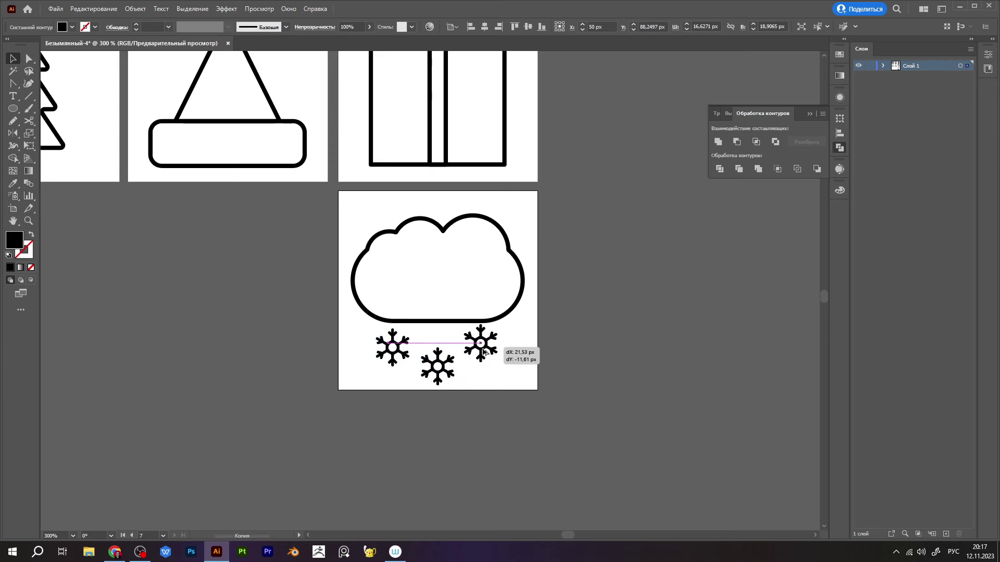
# Step: Shrink and arrange the three snowflakes evenly under the cloud
pyautogui.moveTo(446, 373); pyautogui.dragTo(446, 374)
pyautogui.click(393, 347)
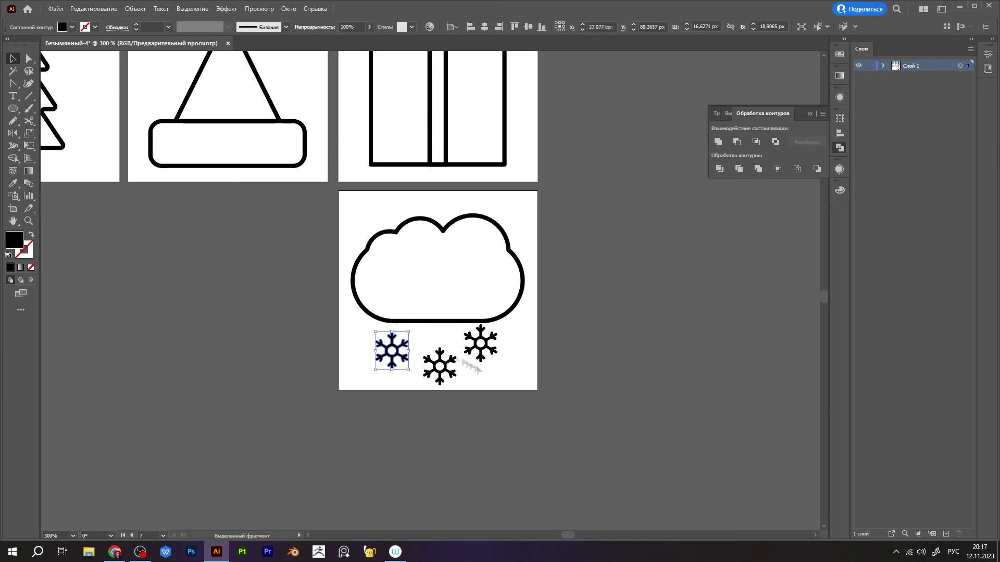
pyautogui.keyDown('shift'); pyautogui.click(439, 366); pyautogui.keyUp('shift')
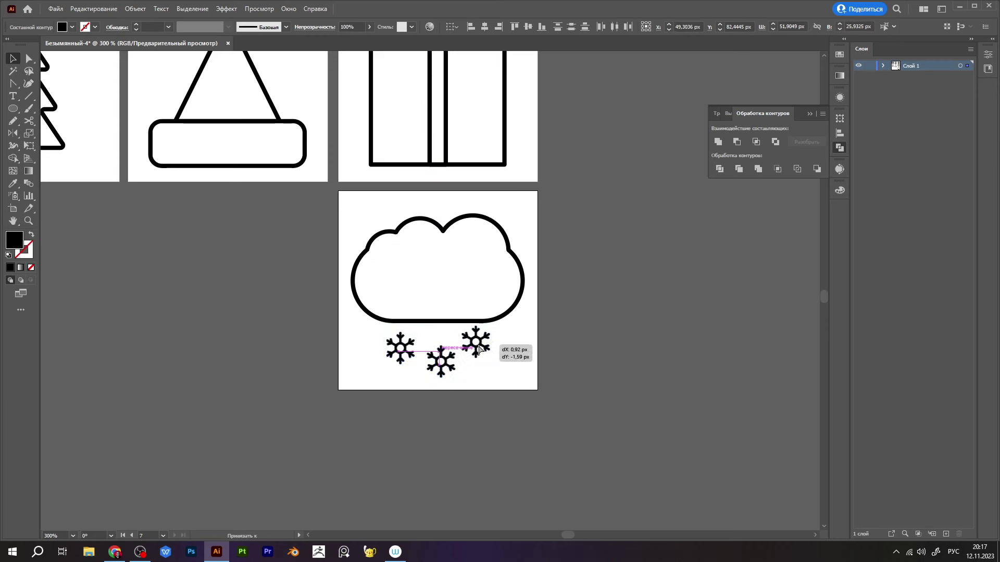
pyautogui.moveTo(486, 352); pyautogui.dragTo(442, 371)
pyautogui.click(500, 360)
pyautogui.scroll(-2, 500, 361)
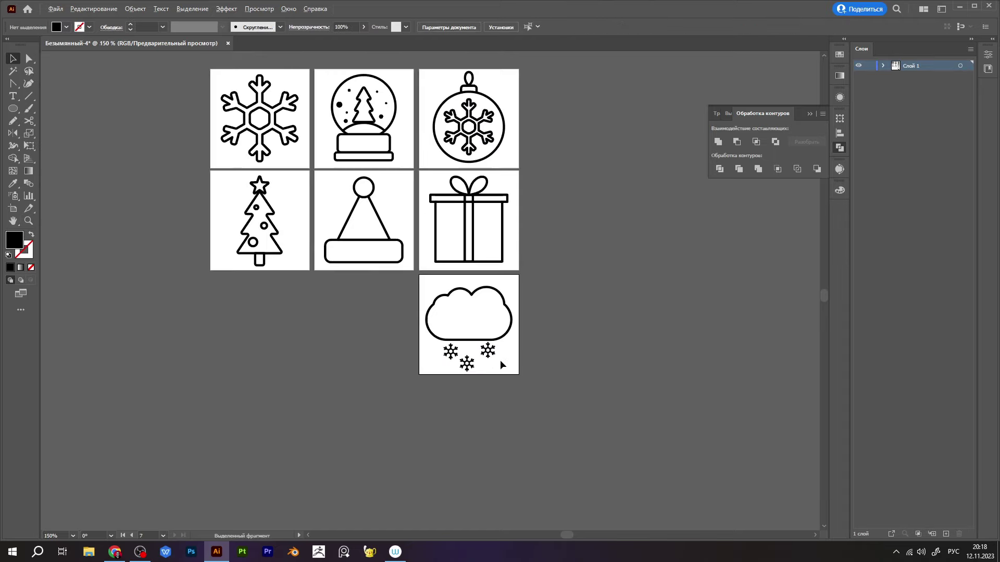
pyautogui.scroll(2, 513, 304)
pyautogui.scroll(-2, 514, 300)
pyautogui.hotkey('shift', 'o')
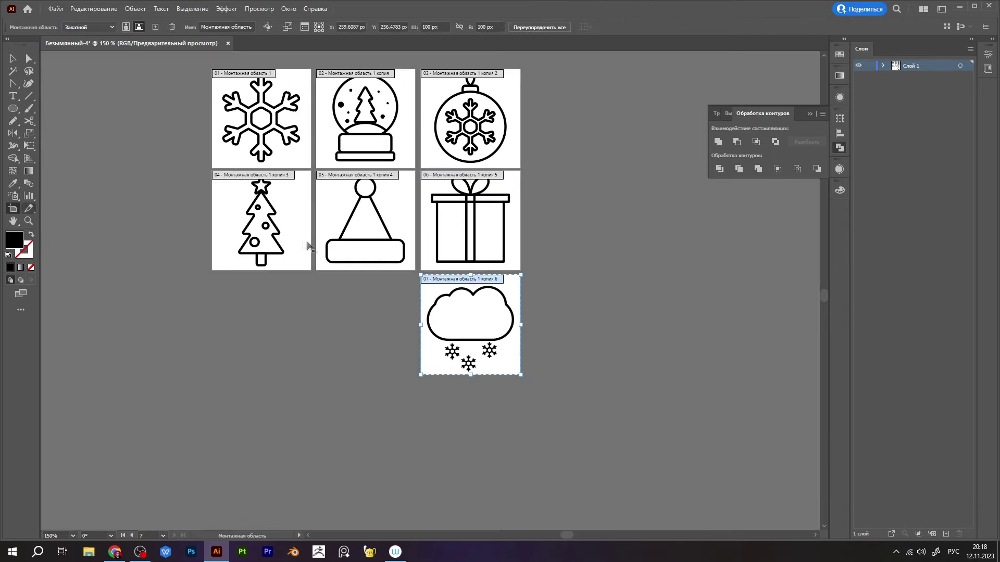
# Step: Duplicate an artboard left of the cloud and draw an outlined circle on it
pyautogui.moveTo(514, 300); pyautogui.dragTo(410, 298)
pyautogui.click(13, 58)
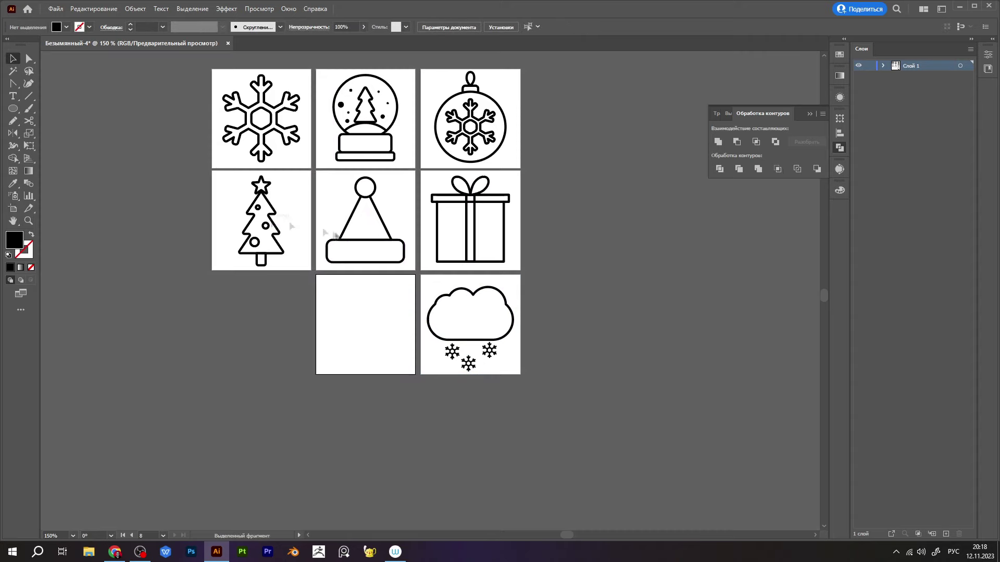
pyautogui.scroll(1, 377, 355)
pyautogui.moveTo(340, 278)
pyautogui.mouseDown()
pyautogui.moveTo(384, 322)
pyautogui.moveTo(371, 356)
pyautogui.moveTo(393, 377)
pyautogui.mouseUp()
pyautogui.hotkey('shift', 'x')
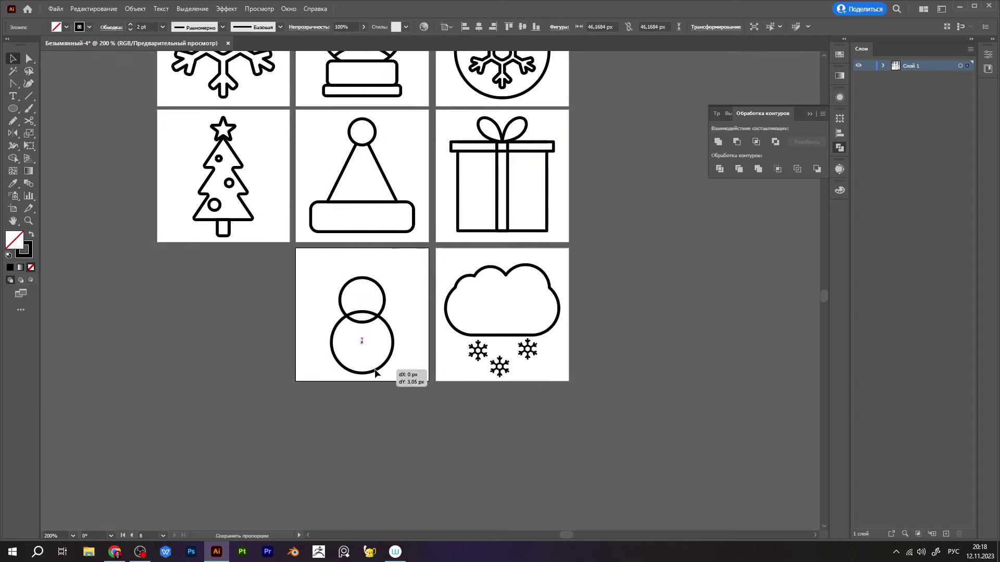
pyautogui.scroll(2, 339, 333)
pyautogui.scroll(-2, 437, 308)
# Step: Copy a scaled-down Santa hat onto the snowman's head and merge the brim with Shape Builder
pyautogui.click(398, 146)
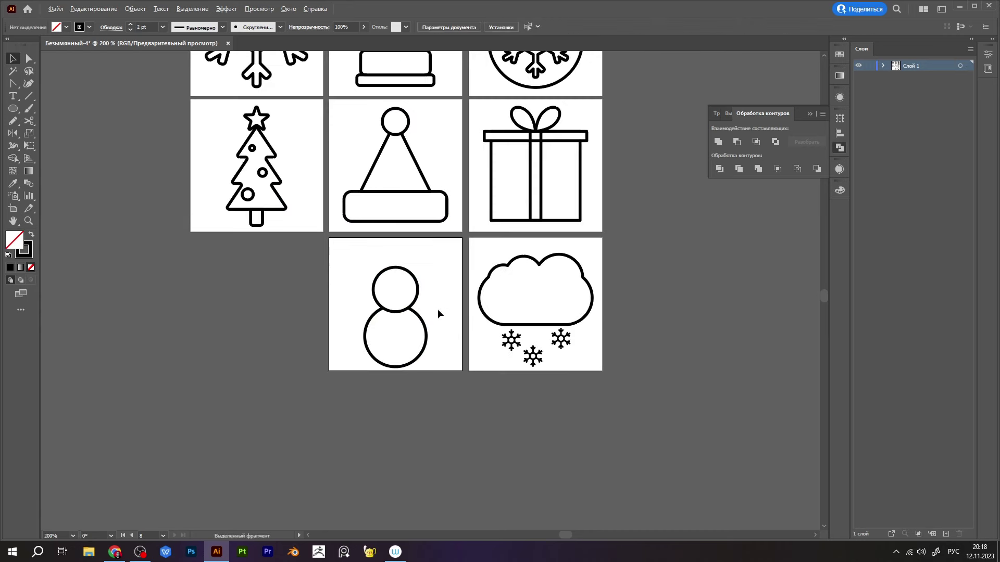
pyautogui.moveTo(398, 145); pyautogui.dragTo(304, 229)
pyautogui.moveTo(350, 303)
pyautogui.mouseDown()
pyautogui.moveTo(287, 322)
pyautogui.moveTo(394, 269)
pyautogui.mouseUp()
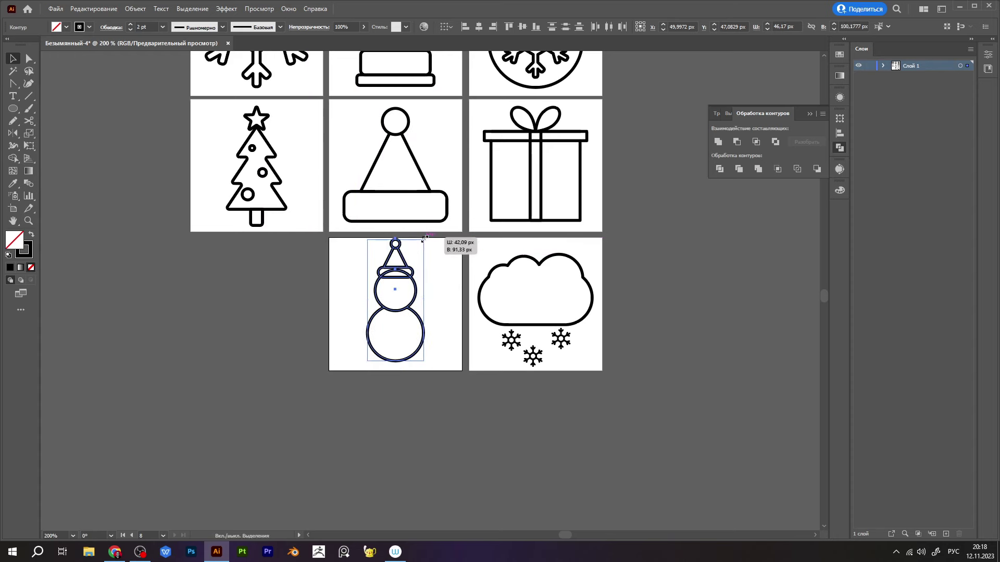
pyautogui.click(438, 266)
pyautogui.scroll(1, 421, 278)
pyautogui.click(406, 280)
pyautogui.scroll(2, 416, 272)
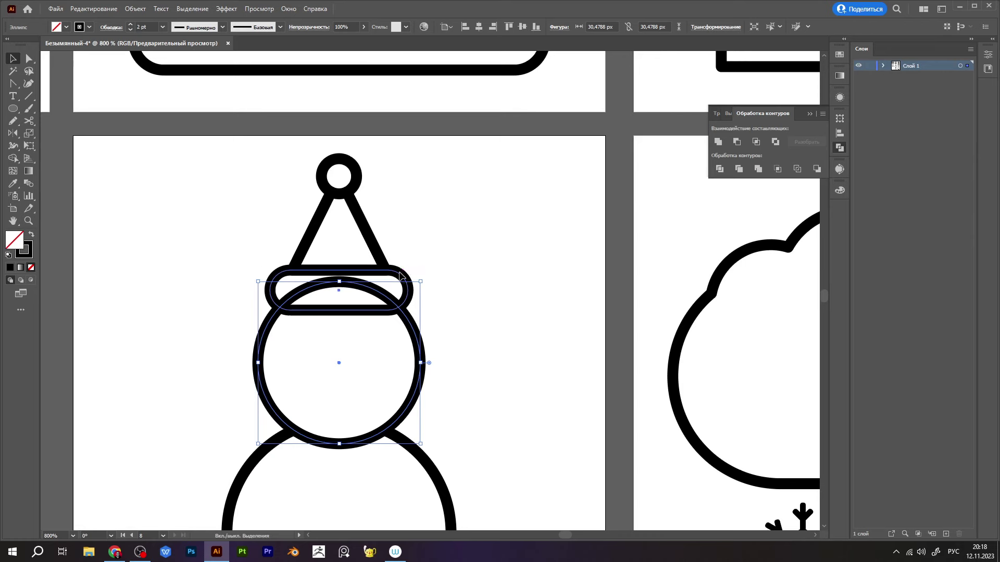
pyautogui.keyDown('shift'); pyautogui.click(334, 286); pyautogui.keyUp('shift')
pyautogui.hotkey('shift', 'm')
pyautogui.scroll(-2, 453, 302)
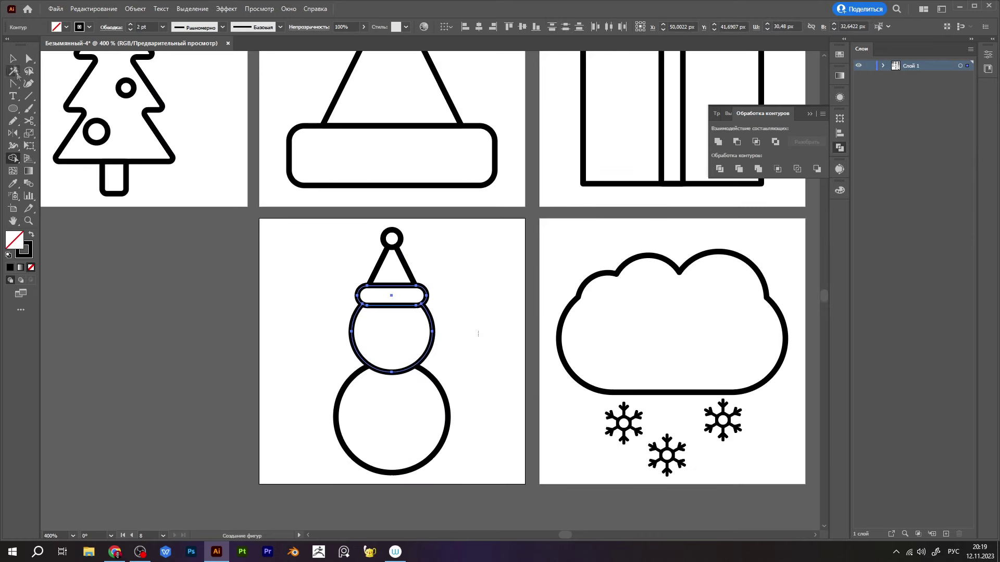
pyautogui.hotkey('ctrl', 'shift', 'a')
# Step: Draw two solid black eyes and centre them horizontally on the head
pyautogui.press('l')
pyautogui.hotkey('shift', 'x')
pyautogui.scroll(2, 406, 338)
pyautogui.press('v')
pyautogui.moveTo(351, 318); pyautogui.dragTo(403, 314)
pyautogui.moveTo(325, 294); pyautogui.dragTo(458, 325)
pyautogui.click(839, 133)
pyautogui.click(732, 141)
pyautogui.hotkey('ctrl', 'shift', 'a')
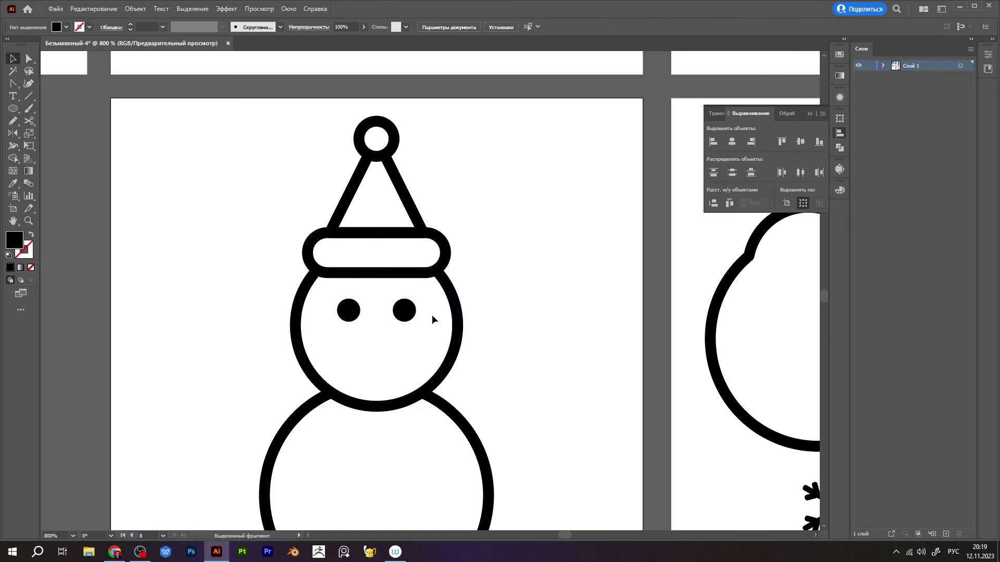
# Step: Draw an unfilled triangular nose with the Pen tool
pyautogui.click(31, 235)
pyautogui.press('p')
pyautogui.click(371, 331)
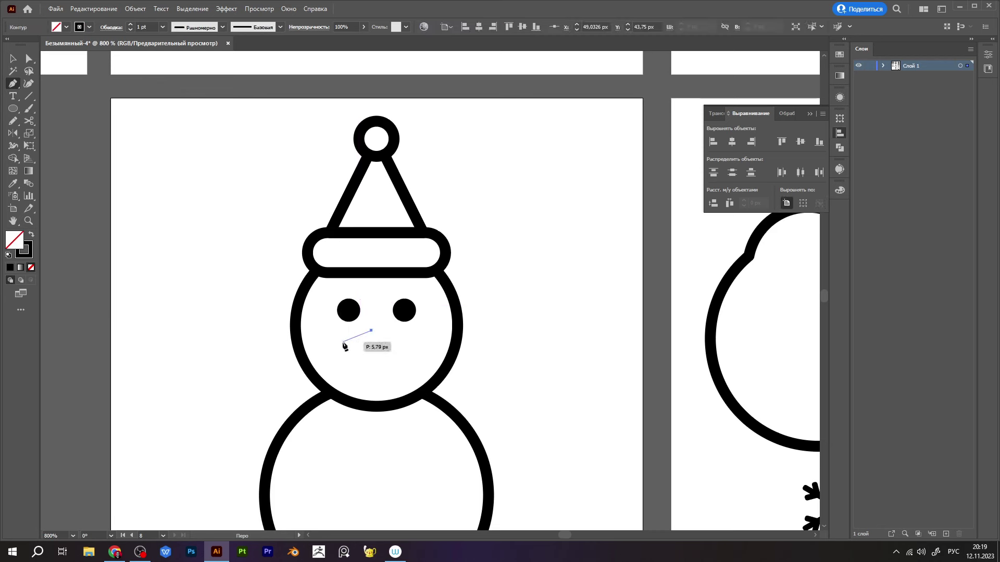
pyautogui.click(343, 341)
pyautogui.press('v')
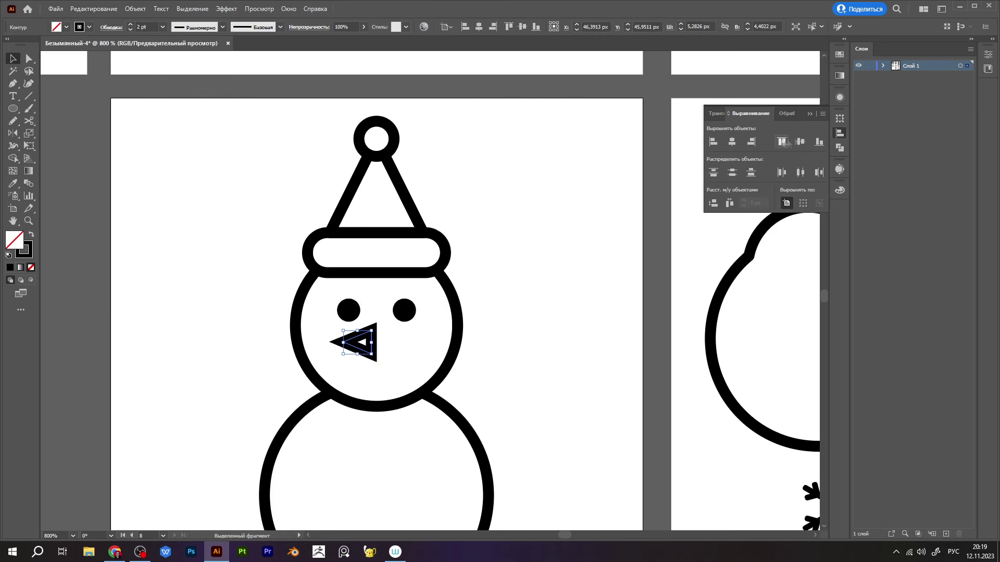
# Step: Give the nose outline round corners in the Stroke options
pyautogui.click(839, 98)
pyautogui.click(743, 122)
pyautogui.click(685, 165)
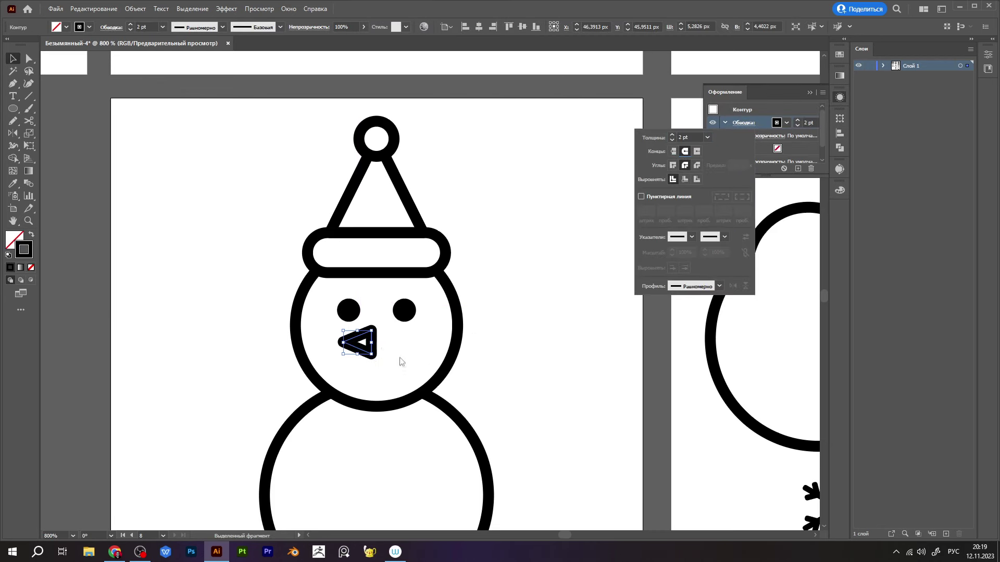
pyautogui.click(380, 372)
pyautogui.scroll(-3, 464, 364)
pyautogui.scroll(3, 384, 319)
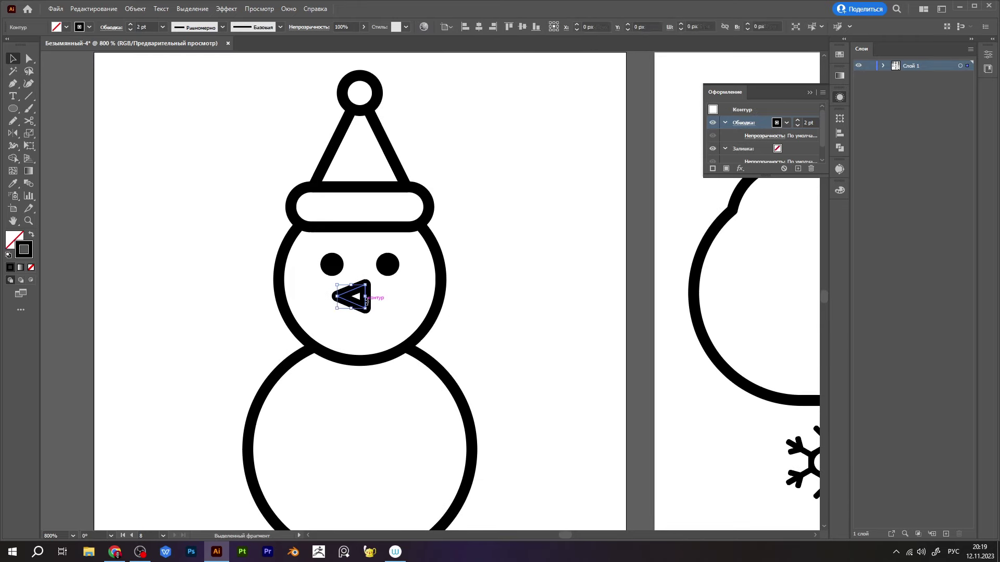
# Step: Delete the first nose and redraw it angled down from the face's middle
pyautogui.press('Delete')
pyautogui.press('p')
pyautogui.click(328, 315)
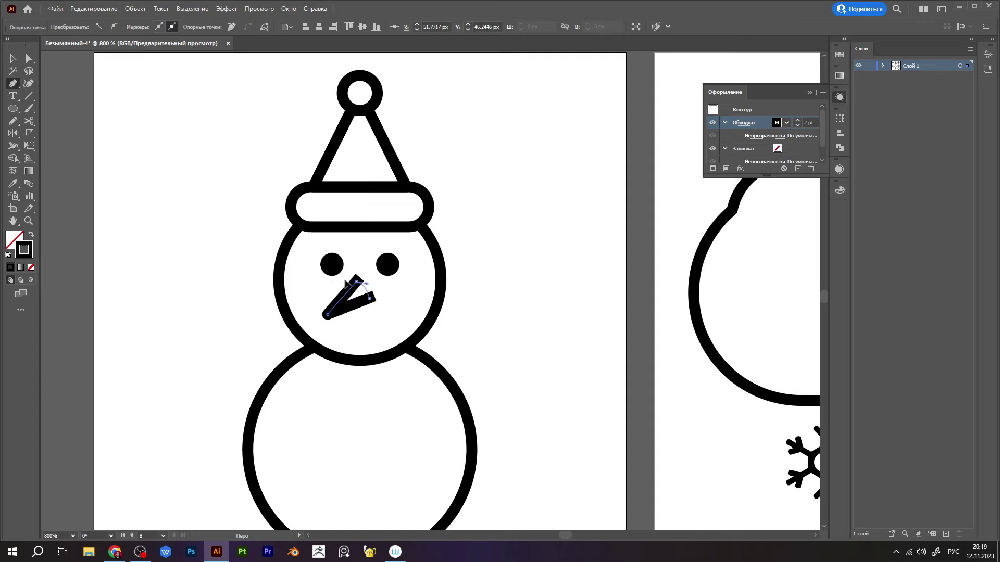
pyautogui.scroll(1, 393, 312)
pyautogui.press('v')
pyautogui.scroll(-1, 401, 307)
pyautogui.scroll(-5, 411, 299)
pyautogui.scroll(6, 307, 291)
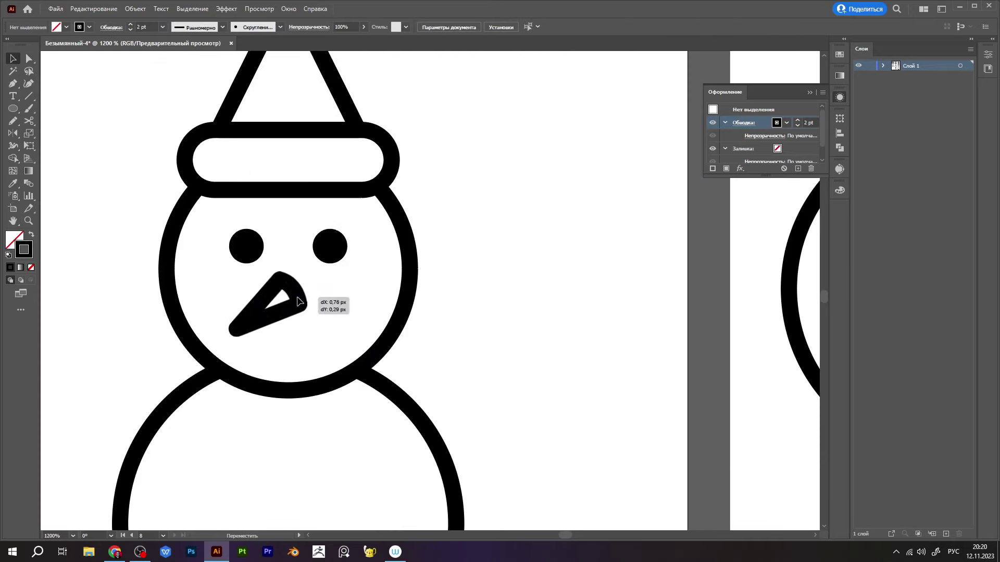
pyautogui.scroll(-2, 439, 297)
# Step: Alt-drag a copy of the body circle up to the neck and cut it with Scissors, keeping only the neck arc
pyautogui.moveTo(383, 454); pyautogui.dragTo(383, 322)
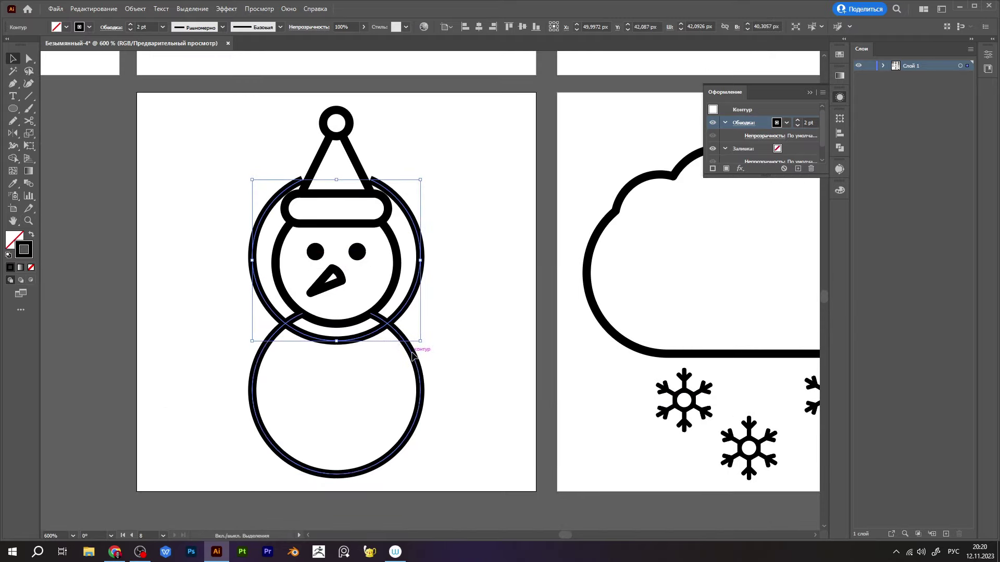
pyautogui.press('c')
pyautogui.click(397, 314)
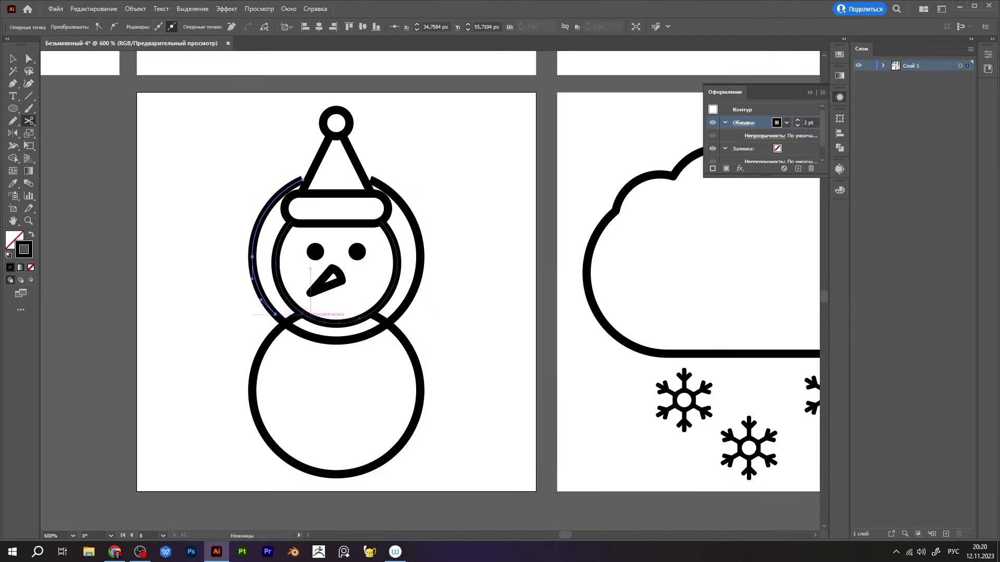
pyautogui.click(276, 314)
pyautogui.click(252, 256)
pyautogui.press('Delete')
pyautogui.press('v')
# Step: Give the neck arc a 6 pt stroke, nudge it up, and expand it into a shape
pyautogui.click(367, 339)
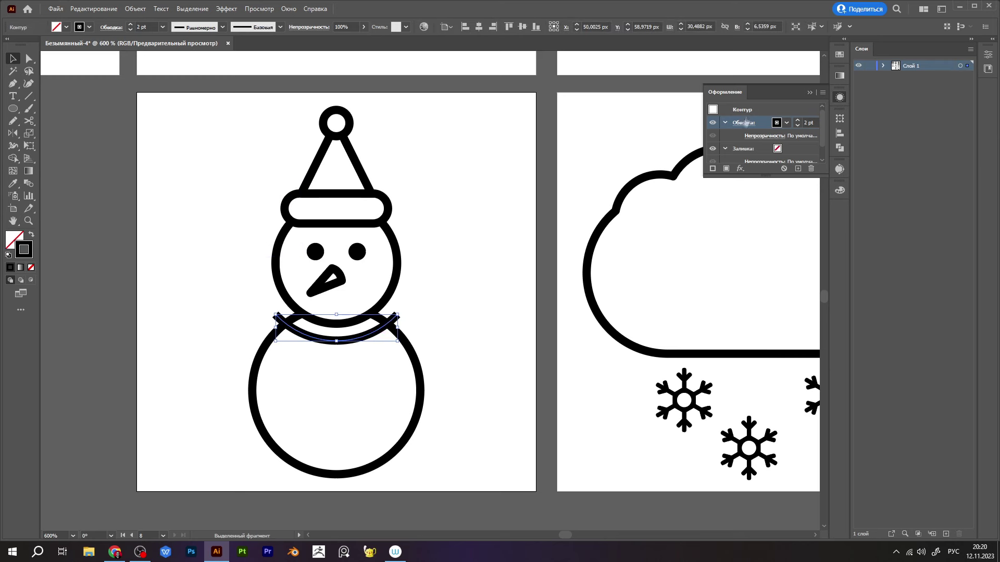
pyautogui.click(743, 122)
pyautogui.click(130, 24)
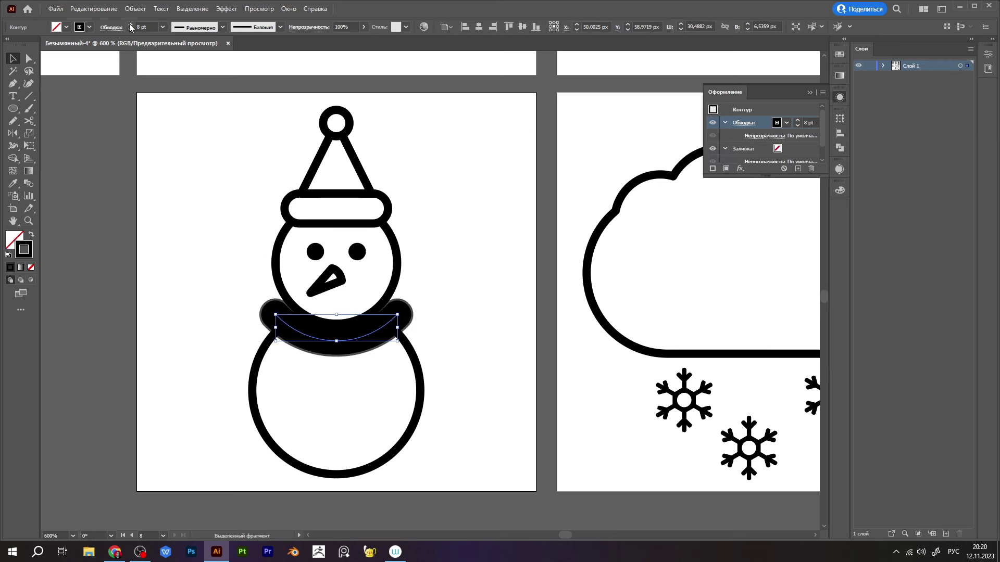
pyautogui.click(130, 30)
pyautogui.click(131, 30)
pyautogui.press('Up')
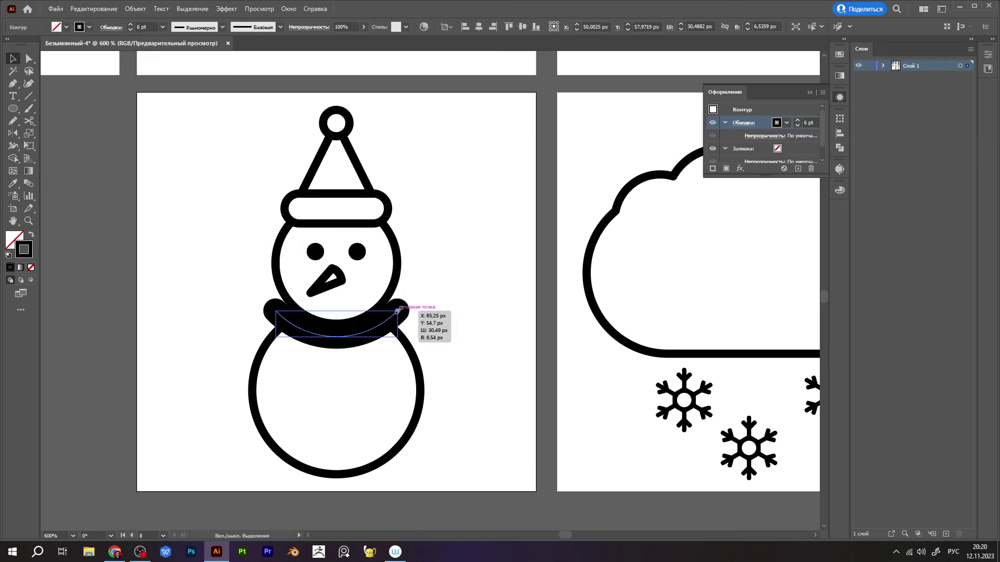
pyautogui.click(135, 9)
pyautogui.click(167, 134)
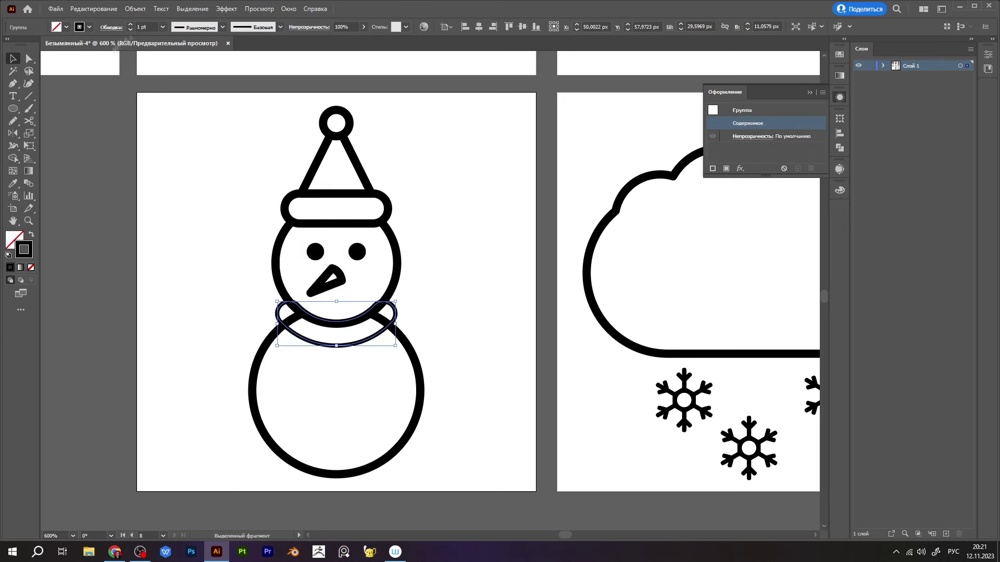
# Step: Merge the scarf with the head and body circles using Shape Builder
pyautogui.keyDown('shift'); pyautogui.click(398, 339); pyautogui.keyUp('shift')
pyautogui.keyDown('shift'); pyautogui.click(398, 270); pyautogui.keyUp('shift')
pyautogui.hotkey('shift', 'm')
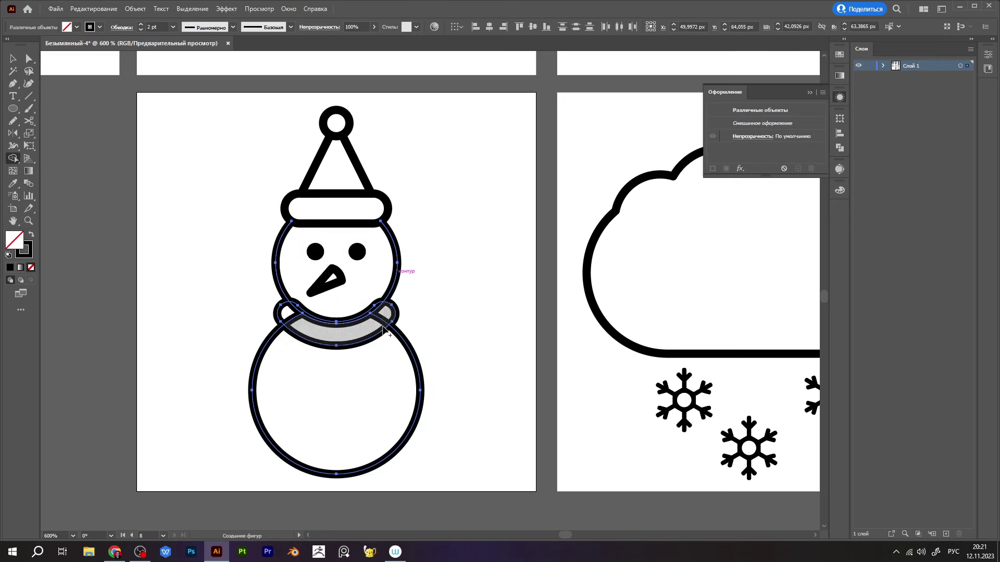
pyautogui.scroll(-3, 434, 308)
pyautogui.scroll(3, 424, 306)
# Step: Stretch the scarf slightly taller
pyautogui.press('v')
pyautogui.click(425, 306)
pyautogui.click(382, 339)
pyautogui.moveTo(343, 347); pyautogui.dragTo(343, 352)
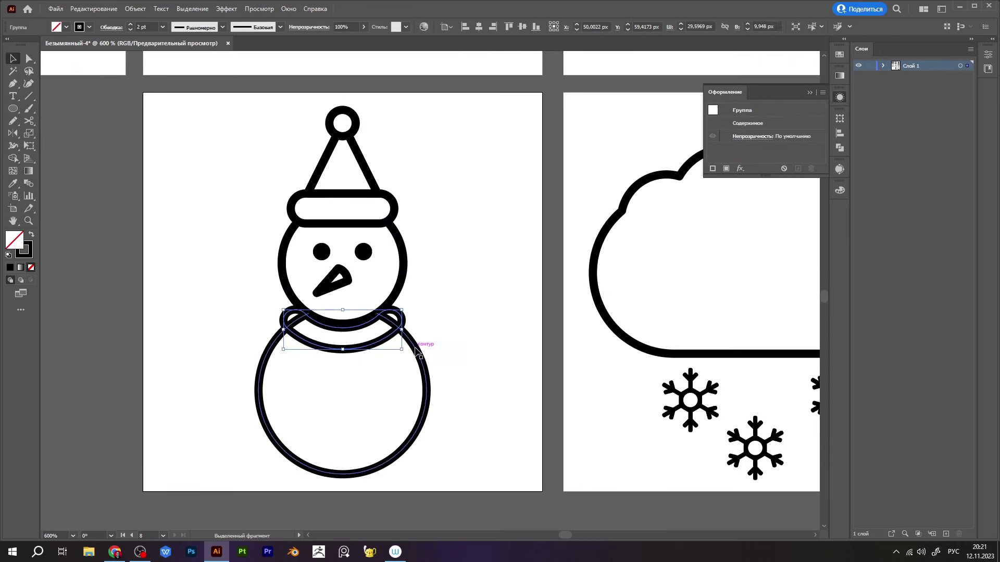
pyautogui.click(444, 297)
pyautogui.scroll(-2, 444, 298)
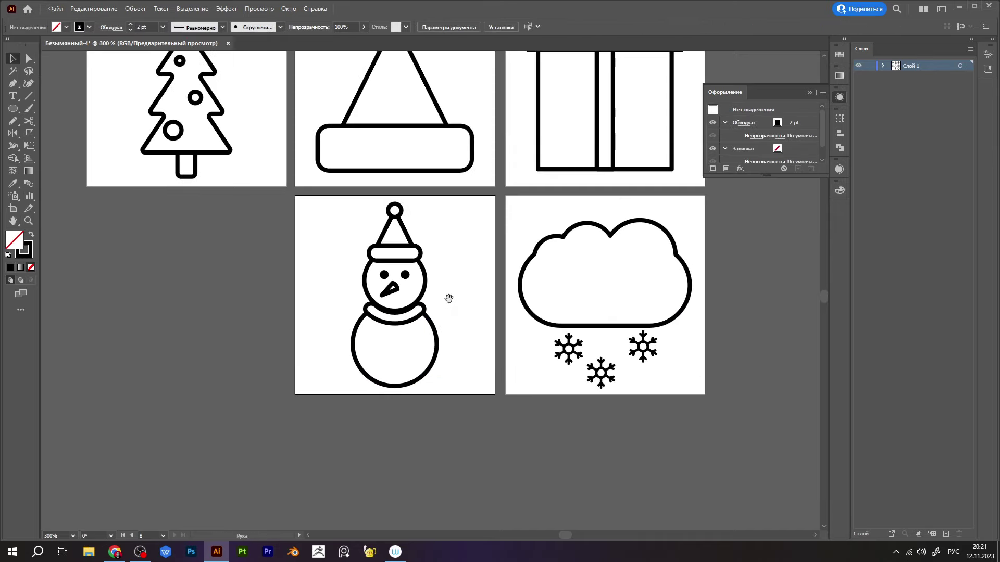
# Step: Draw a small knot ellipse on the scarf's right side
pyautogui.scroll(2, 449, 298)
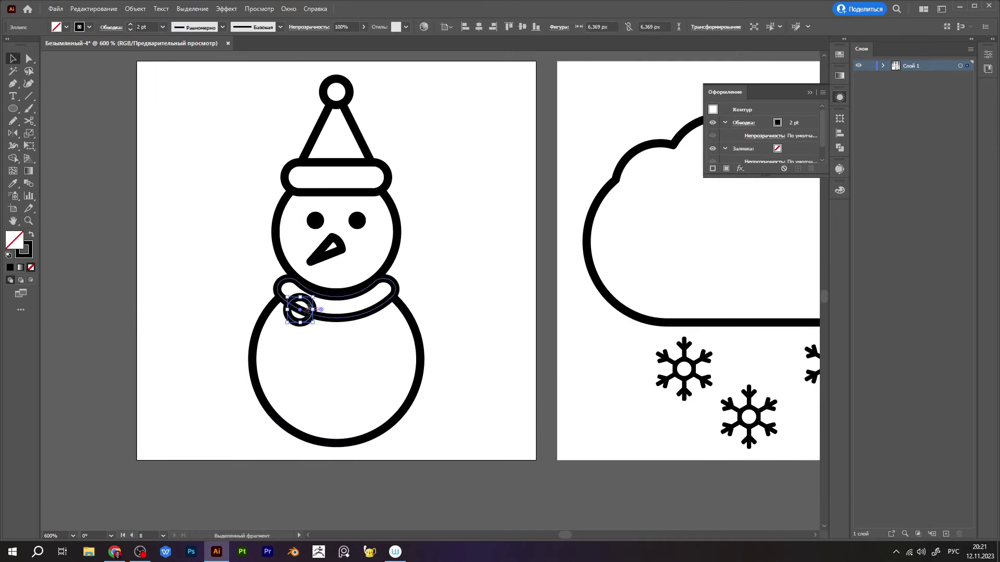
pyautogui.scroll(2, 309, 322)
pyautogui.press('v')
pyautogui.moveTo(288, 290); pyautogui.dragTo(419, 302)
pyautogui.moveTo(592, 281); pyautogui.dragTo(536, 267)
# Step: Draw a scarf tail below the knot with the Pen tool and round its corners
pyautogui.press('p')
pyautogui.click(345, 298)
pyautogui.click(303, 352)
pyautogui.click(347, 373)
pyautogui.click(365, 298)
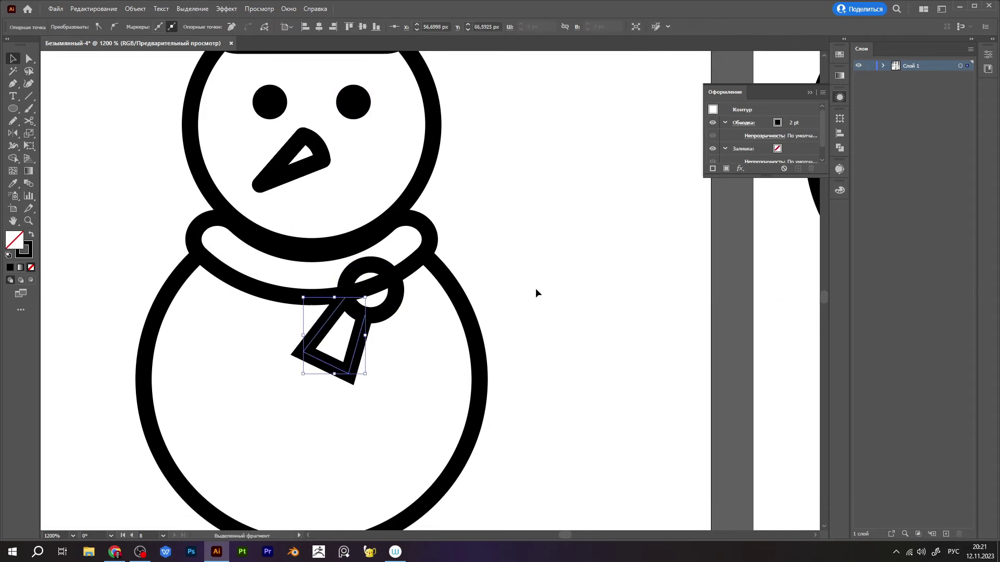
pyautogui.press('v')
pyautogui.click(743, 123)
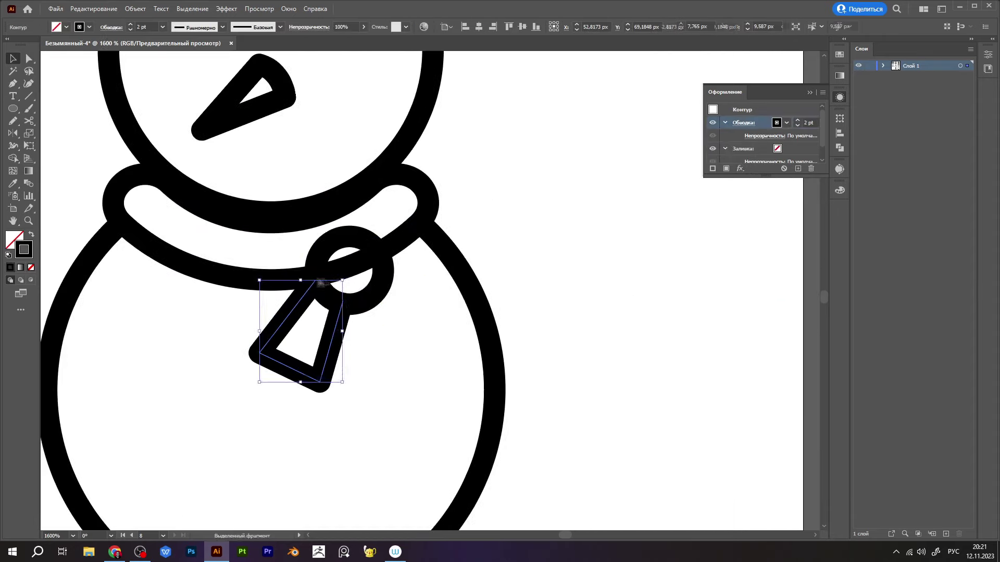
# Step: Duplicate the scarf tail down and to the right as a second tail
pyautogui.moveTo(348, 364); pyautogui.dragTo(448, 328)
pyautogui.scroll(-2, 435, 337)
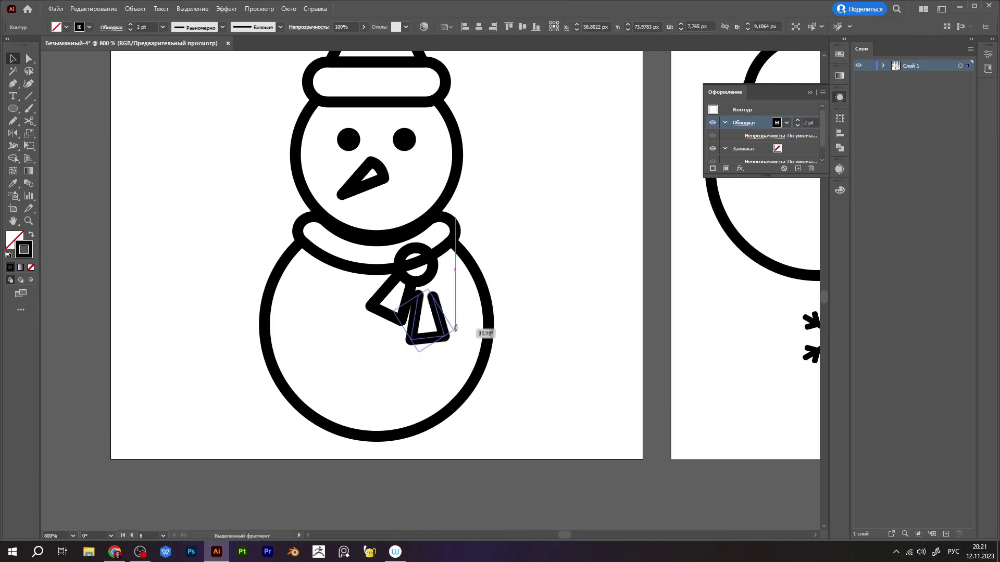
pyautogui.click(453, 280)
pyautogui.scroll(2, 452, 279)
pyautogui.click(417, 342)
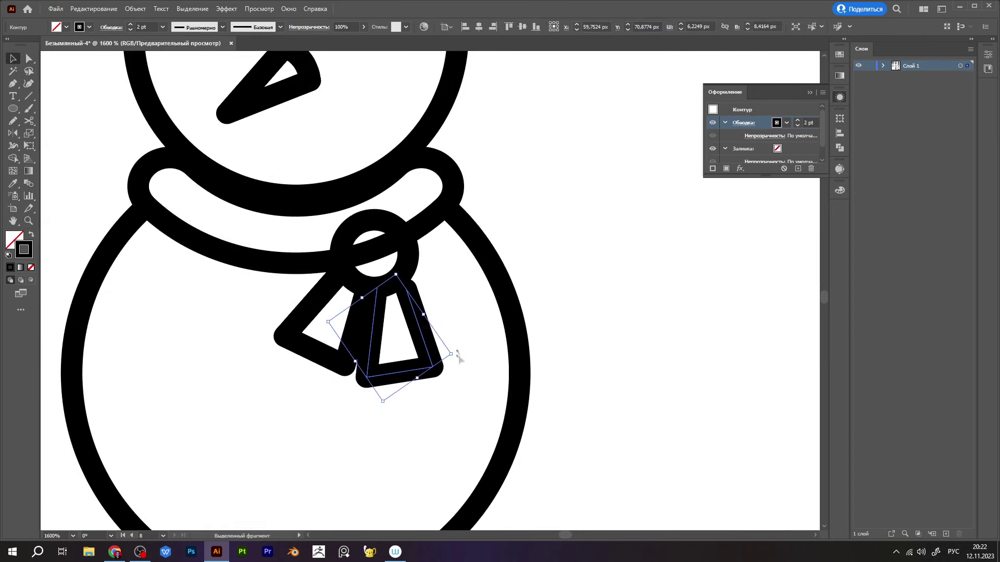
# Step: Merge the scarf and knot into one shape with Shape Builder
pyautogui.click(396, 229)
pyautogui.keyDown('shift'); pyautogui.click(427, 224); pyautogui.keyUp('shift')
pyautogui.hotkey('shift', 'm')
pyautogui.moveTo(425, 225); pyautogui.dragTo(393, 244)
pyautogui.scroll(-4, 458, 317)
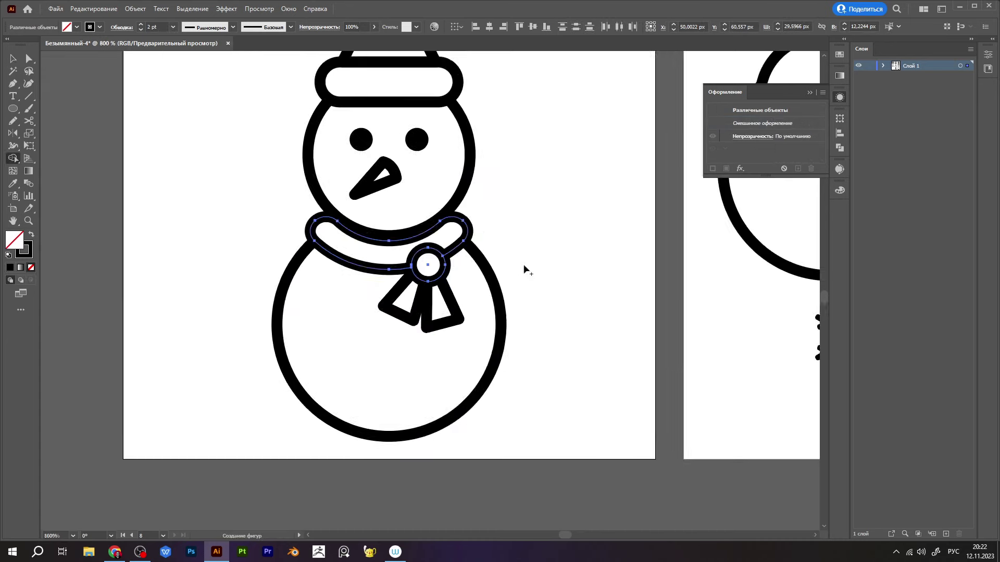
pyautogui.press('v')
pyautogui.click(526, 304)
# Step: Draw a twig arm on the snowman's right side with two forked branches
pyautogui.click(435, 297)
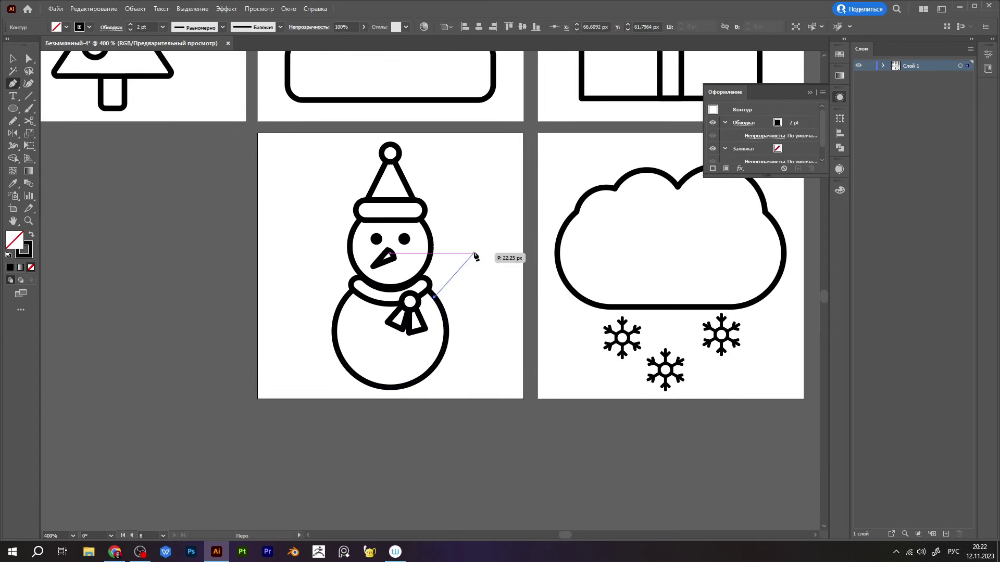
pyautogui.click(474, 253)
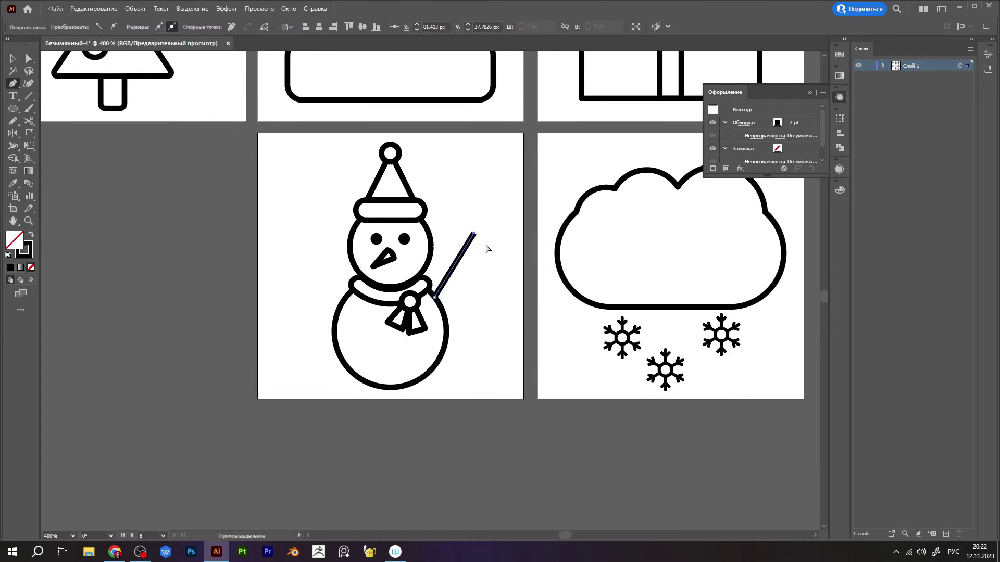
pyautogui.press('v')
pyautogui.click(488, 255)
pyautogui.click(493, 233)
pyautogui.press('v')
pyautogui.click(480, 267)
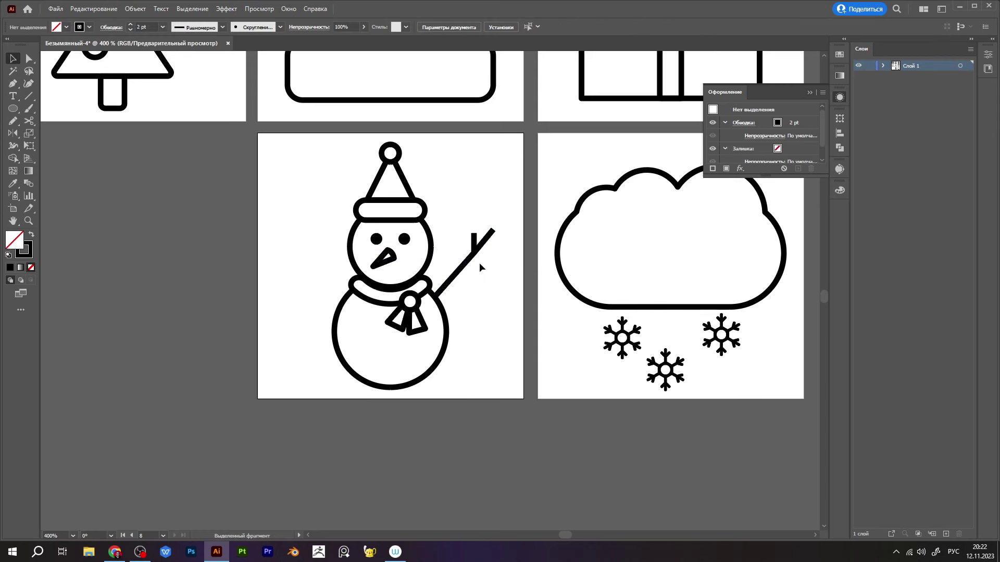
pyautogui.click(500, 238)
pyautogui.press('v')
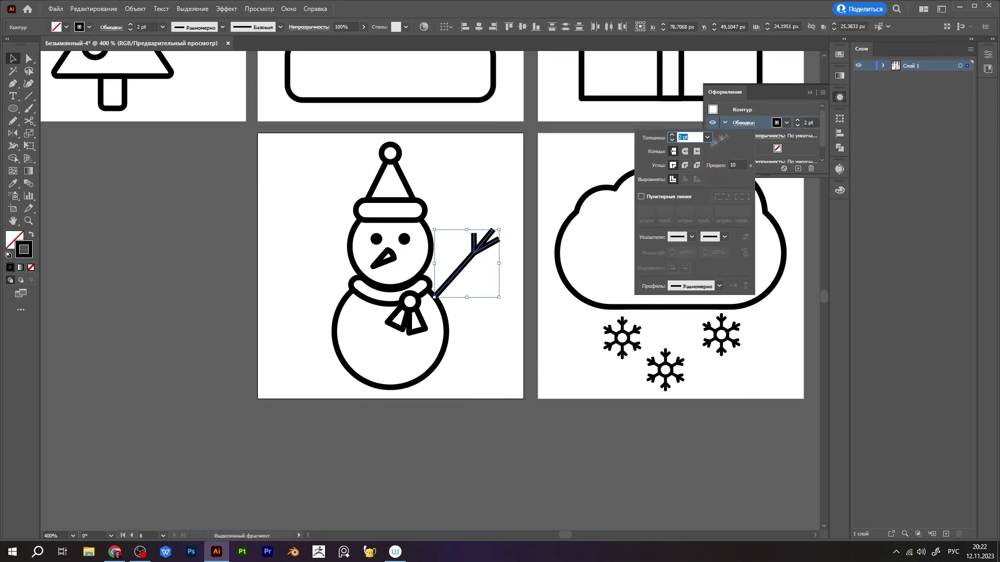
pyautogui.scroll(2, 494, 194)
pyautogui.scroll(-2, 503, 291)
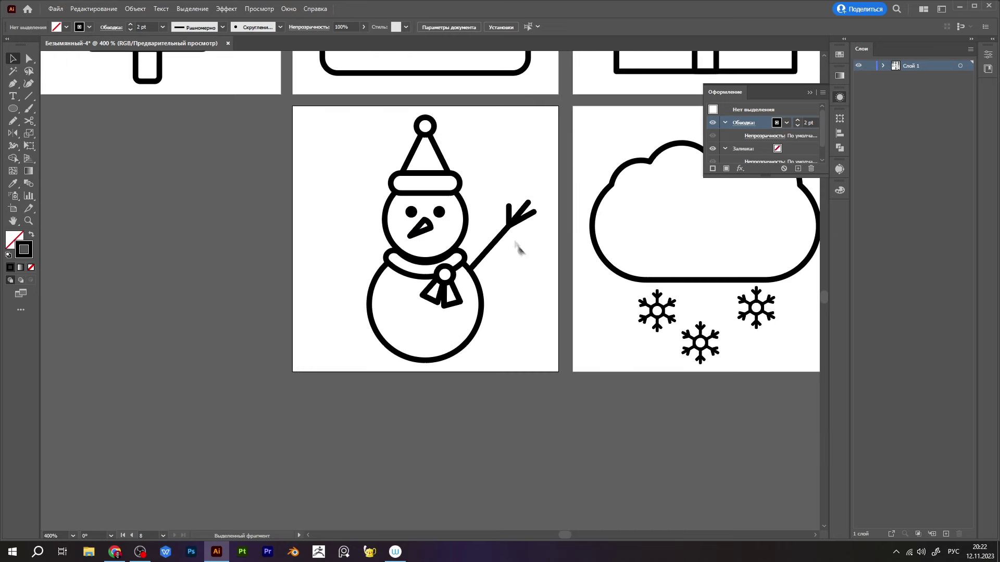
# Step: Shrink the arm slightly and reflect-copy it to the snowman's left side
pyautogui.moveTo(536, 199); pyautogui.dragTo(515, 222)
pyautogui.rightClick(320, 256)
pyautogui.click(484, 495)
pyautogui.click(415, 419)
pyautogui.moveTo(343, 259); pyautogui.dragTo(369, 258)
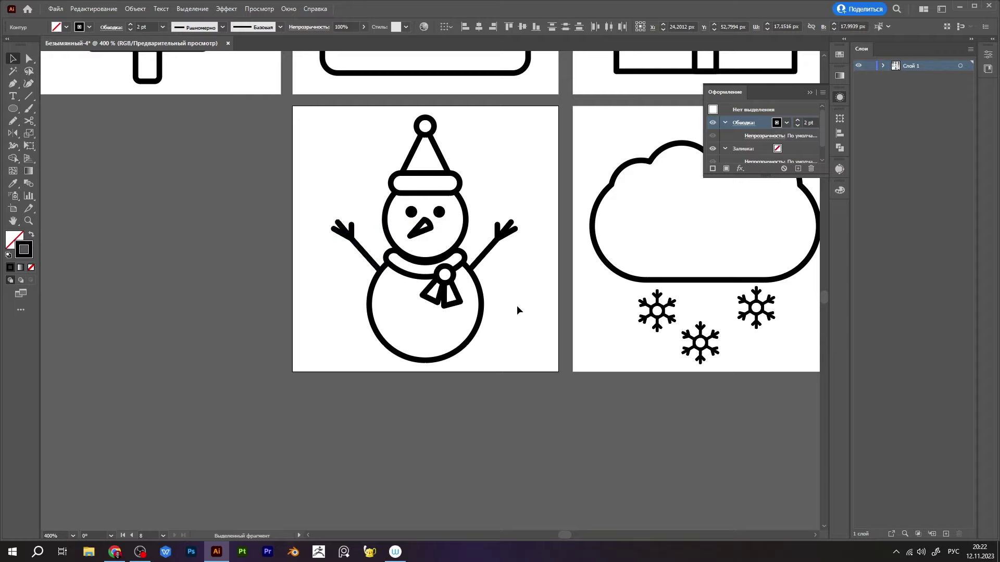
pyautogui.scroll(2, 383, 254)
pyautogui.click(384, 255)
pyautogui.click(484, 216)
pyautogui.scroll(-5, 484, 217)
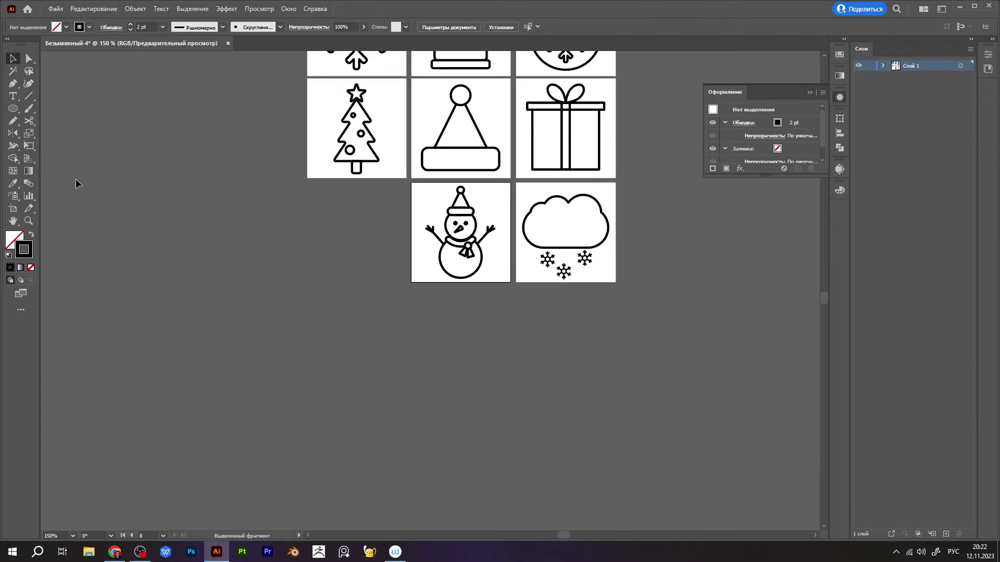
# Step: Delete the pointed hat's cone and pompom, keeping the brim
pyautogui.scroll(2, 451, 193)
pyautogui.click(494, 226)
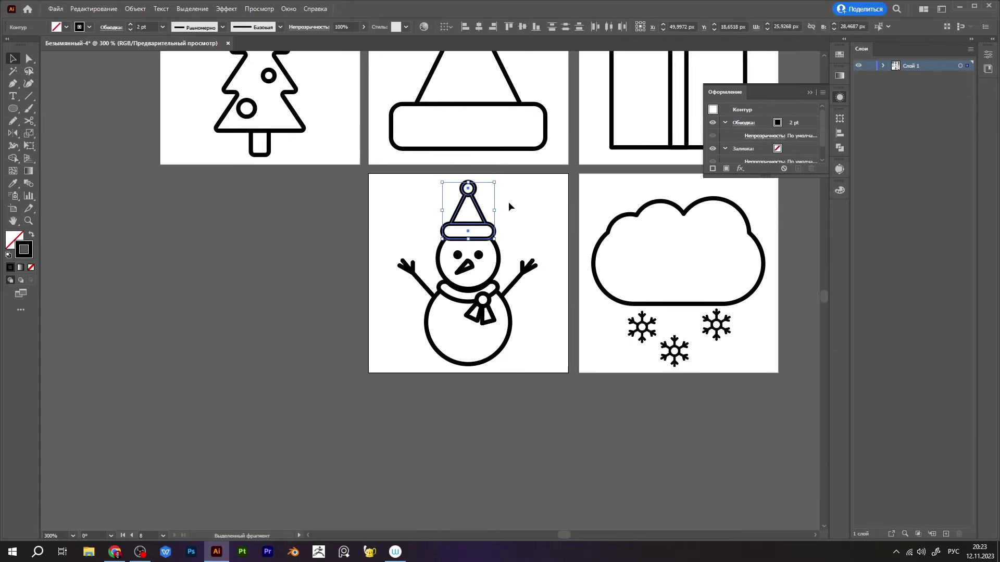
pyautogui.click(467, 201)
pyautogui.press('Delete')
# Step: Draw a circle for the beanie crown over the brim and select it with the brim
pyautogui.scroll(2, 475, 208)
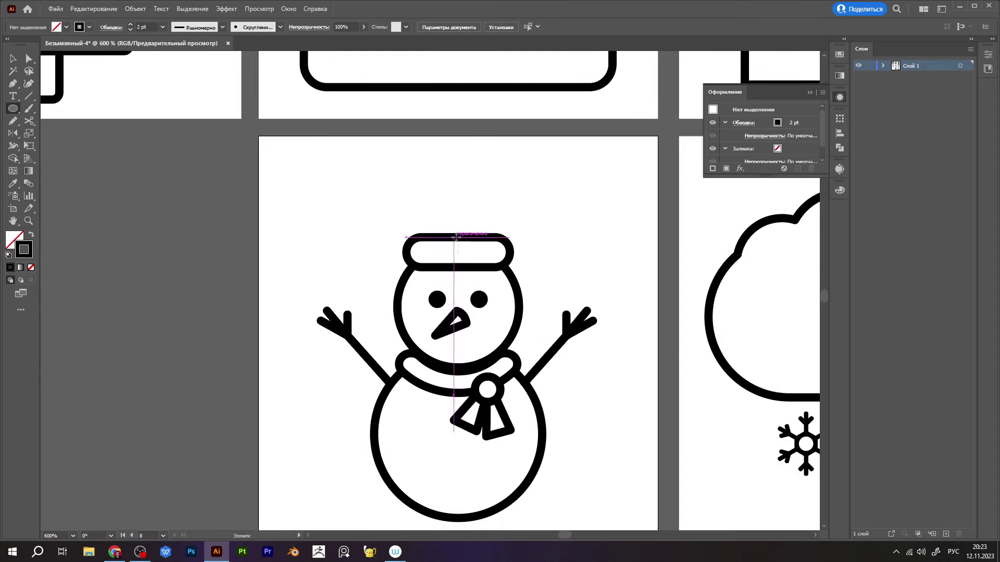
pyautogui.moveTo(458, 239); pyautogui.dragTo(501, 282)
pyautogui.press('v')
pyautogui.keyDown('shift'); pyautogui.click(508, 260); pyautogui.keyUp('shift')
pyautogui.hotkey('ctrl', 'shift', 'a')
pyautogui.scroll(-3, 533, 248)
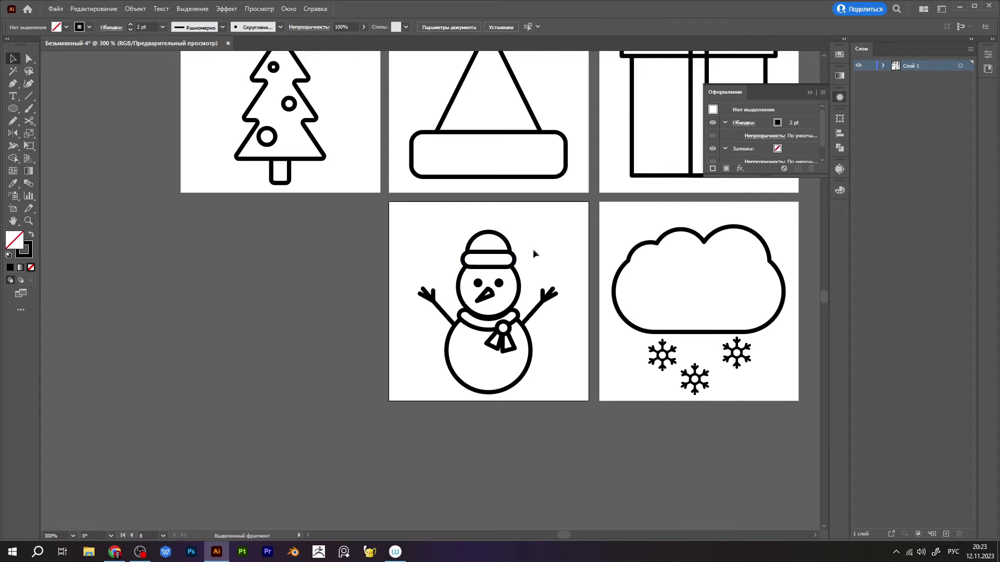
# Step: Add a small pompom ellipse on top of the beanie
pyautogui.press('l')
pyautogui.scroll(1, 531, 249)
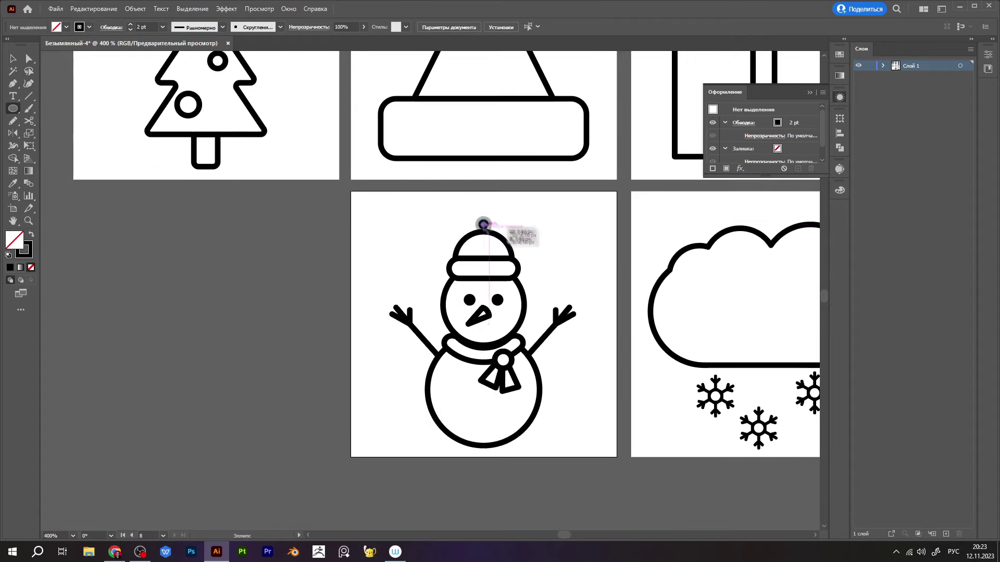
pyautogui.scroll(-3, 544, 241)
pyautogui.press('v')
pyautogui.scroll(2, 288, 384)
pyautogui.hscroll(1, 288, 384)
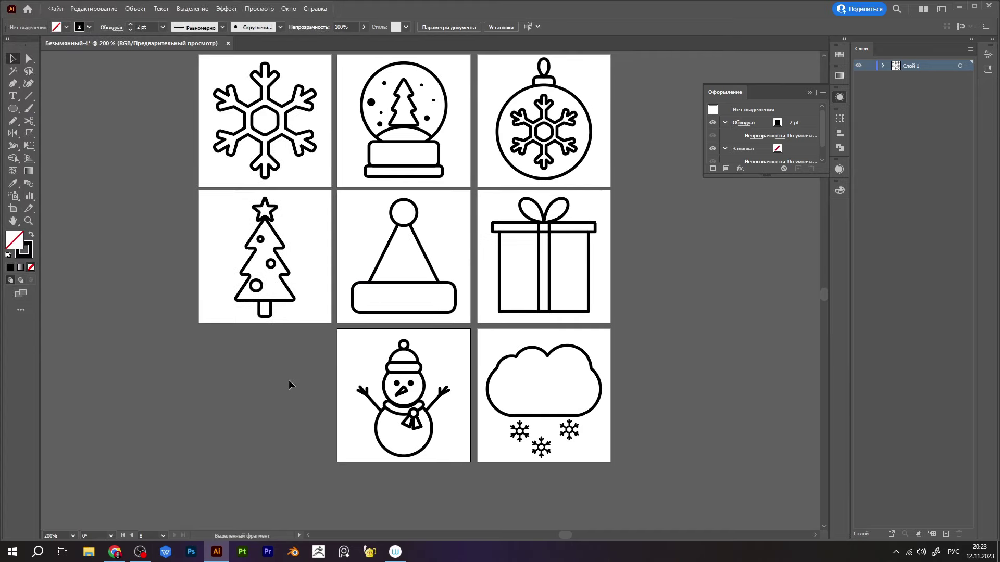
pyautogui.hotkey('shift', 'o')
# Step: Add artboard 09 in the empty lower-left slot and draw a circle on it
pyautogui.moveTo(354, 372); pyautogui.dragTo(217, 378)
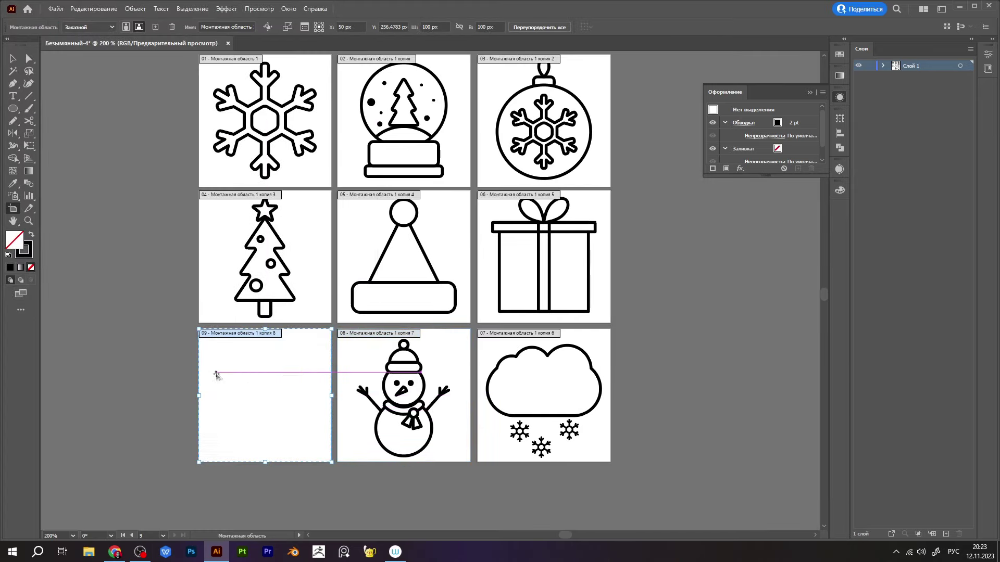
pyautogui.click(14, 59)
pyautogui.scroll(-2, 124, 223)
pyautogui.hscroll(1, 124, 223)
pyautogui.moveTo(239, 328); pyautogui.dragTo(274, 365)
pyautogui.press('v')
pyautogui.click(232, 389)
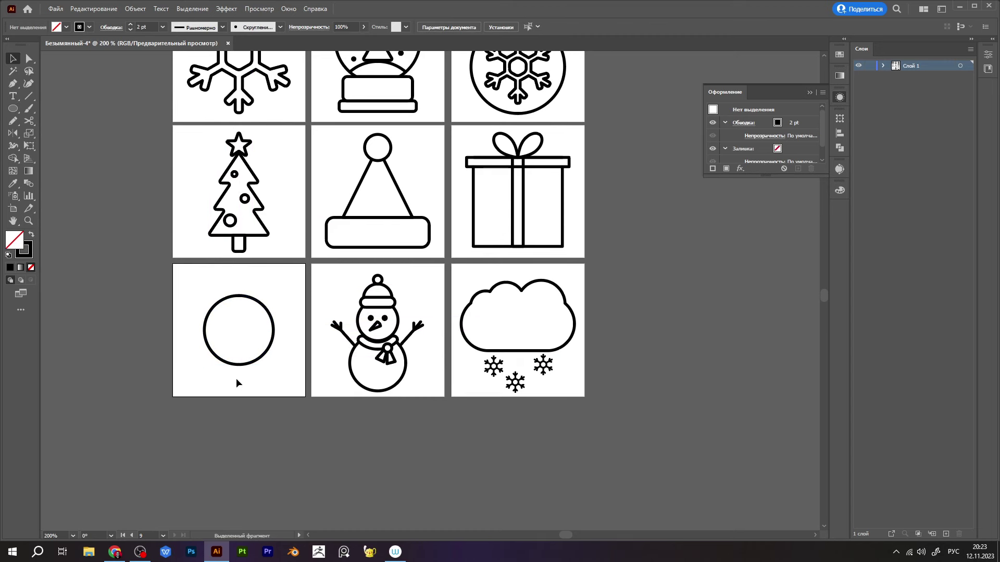
# Step: Draw a polygon triangle pointing at the circle, scale them, and copy a mirrored triangle to the right
pyautogui.moveTo(13, 109); pyautogui.dragTo(78, 148)
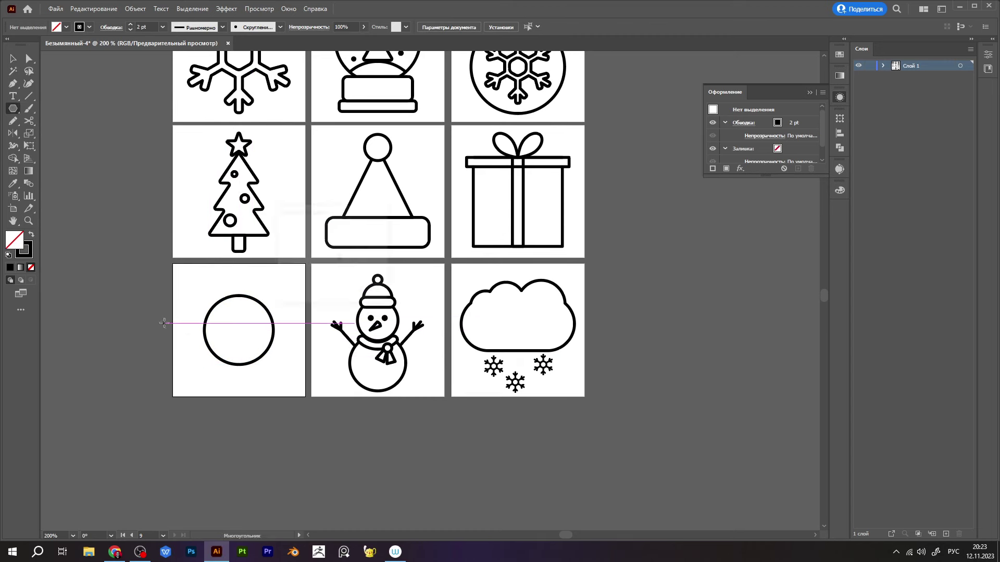
pyautogui.moveTo(141, 304); pyautogui.dragTo(207, 282)
pyautogui.scroll(2, 175, 312)
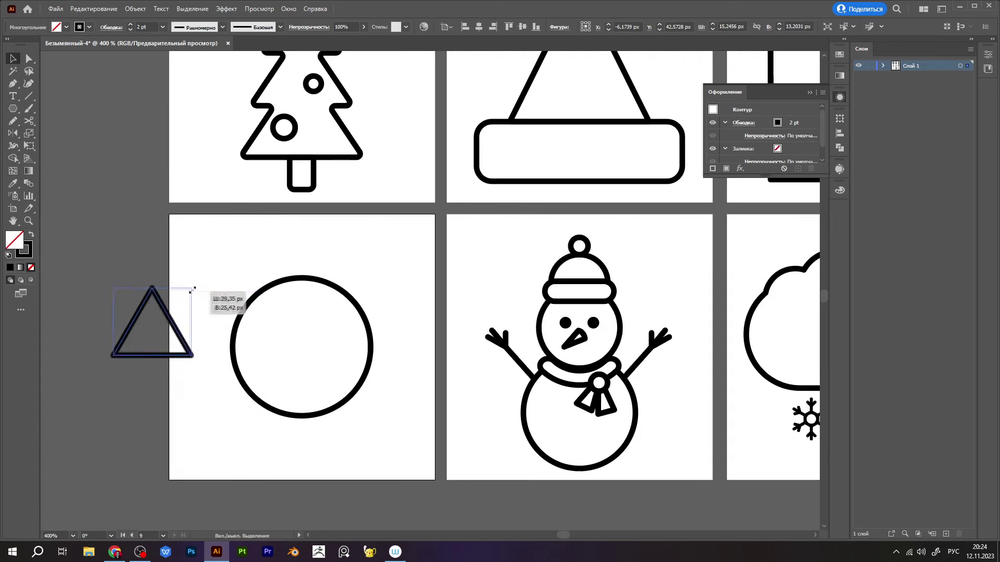
pyautogui.moveTo(206, 284)
pyautogui.mouseDown()
pyautogui.moveTo(195, 351)
pyautogui.moveTo(214, 360)
pyautogui.mouseUp()
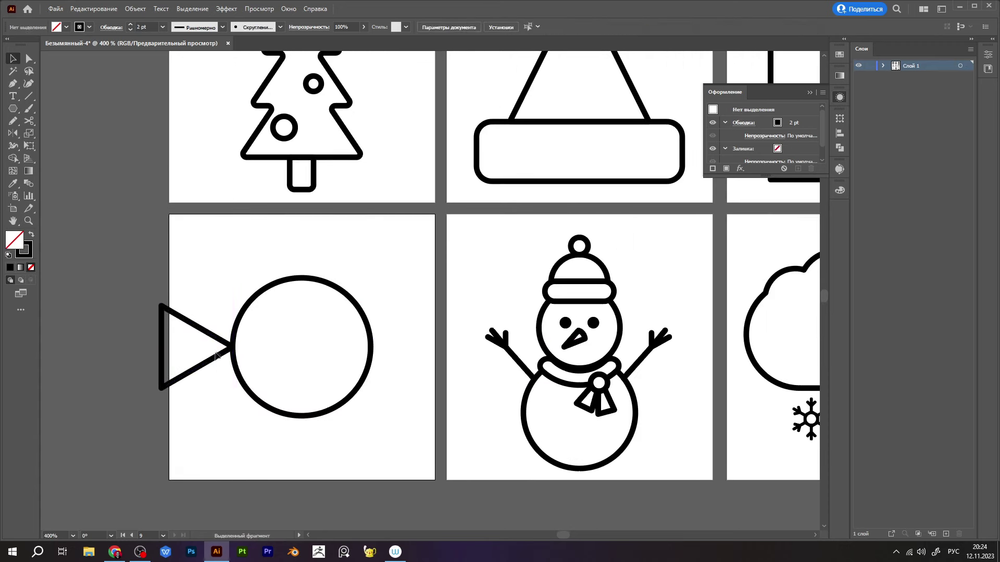
pyautogui.keyDown('shift'); pyautogui.click(364, 315); pyautogui.keyUp('shift')
pyautogui.moveTo(371, 278); pyautogui.dragTo(352, 289)
pyautogui.click(203, 346)
pyautogui.moveTo(203, 346); pyautogui.dragTo(388, 346)
pyautogui.moveTo(425, 388)
pyautogui.mouseDown()
pyautogui.moveTo(345, 294)
pyautogui.moveTo(365, 323)
pyautogui.mouseUp()
pyautogui.click(341, 262)
# Step: Butt both triangles against the circle and merge all three into one candy outline
pyautogui.keyDown('alt'); pyautogui.scroll(-2, 341, 263); pyautogui.keyUp('alt')
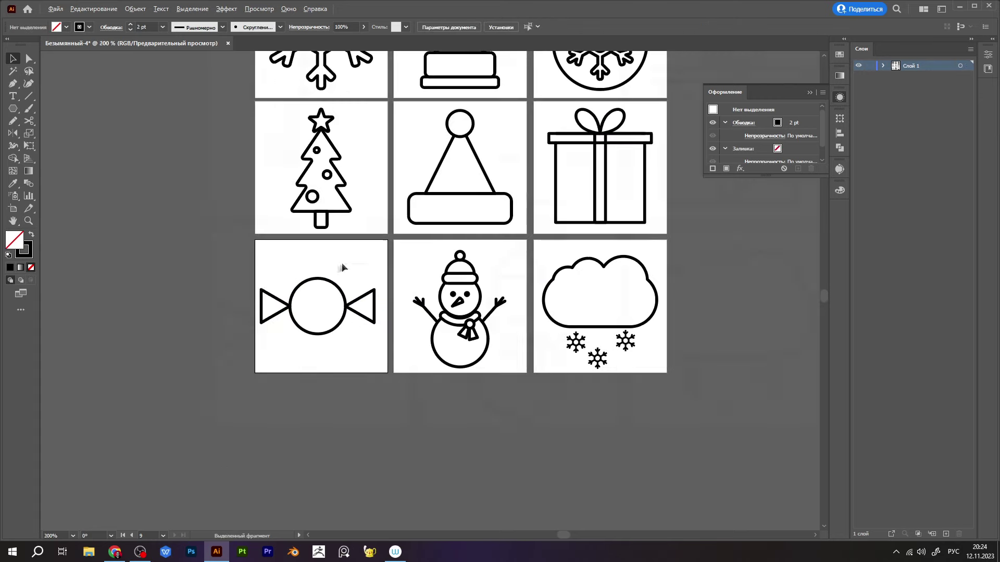
pyautogui.keyDown('alt'); pyautogui.scroll(2, 284, 336); pyautogui.keyUp('alt')
pyautogui.moveTo(284, 335); pyautogui.dragTo(292, 336)
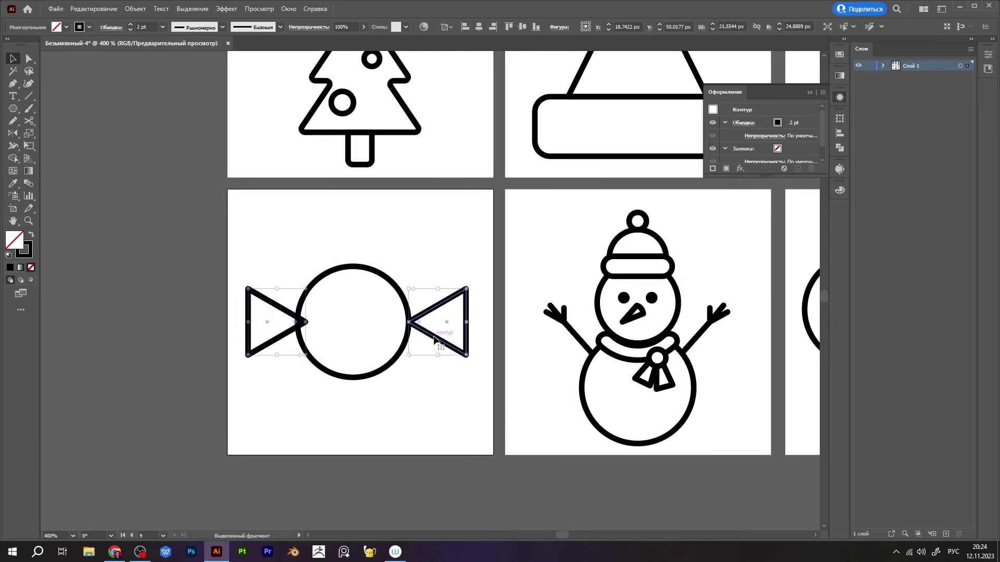
pyautogui.moveTo(437, 337); pyautogui.dragTo(426, 337)
pyautogui.hotkey('ctrl', 'a')
pyautogui.hotkey('shift', 'm')
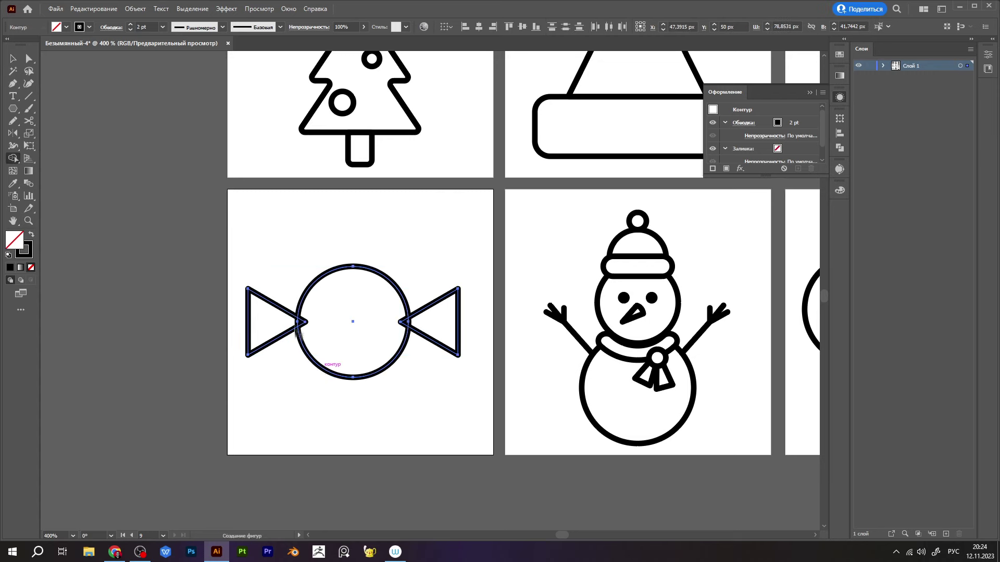
pyautogui.moveTo(317, 330); pyautogui.dragTo(432, 333)
# Step: Draw a vertical line through the candy circle and expand it into a stripe shape
pyautogui.keyDown('alt'); pyautogui.scroll(-1, 417, 334); pyautogui.keyUp('alt')
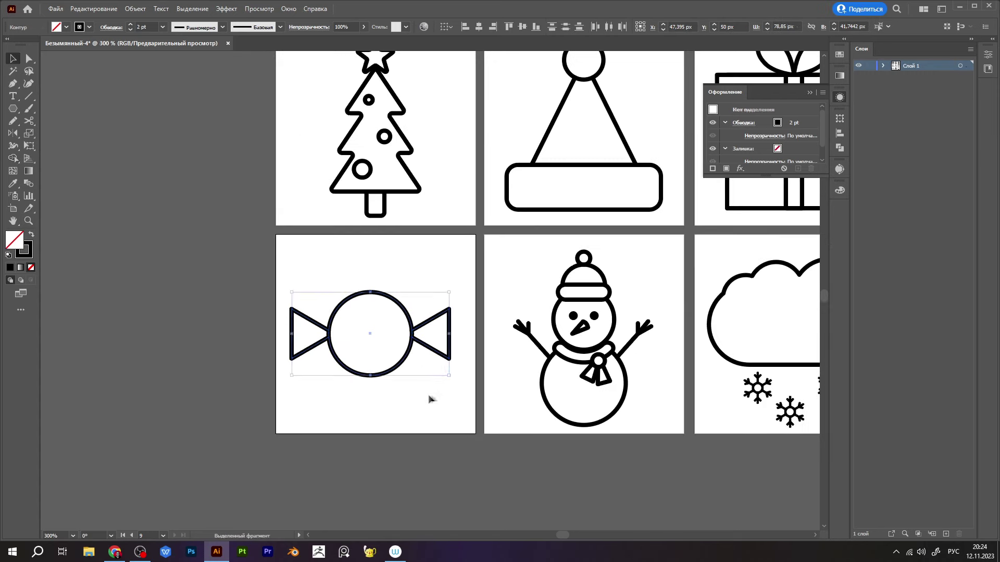
pyautogui.press('v')
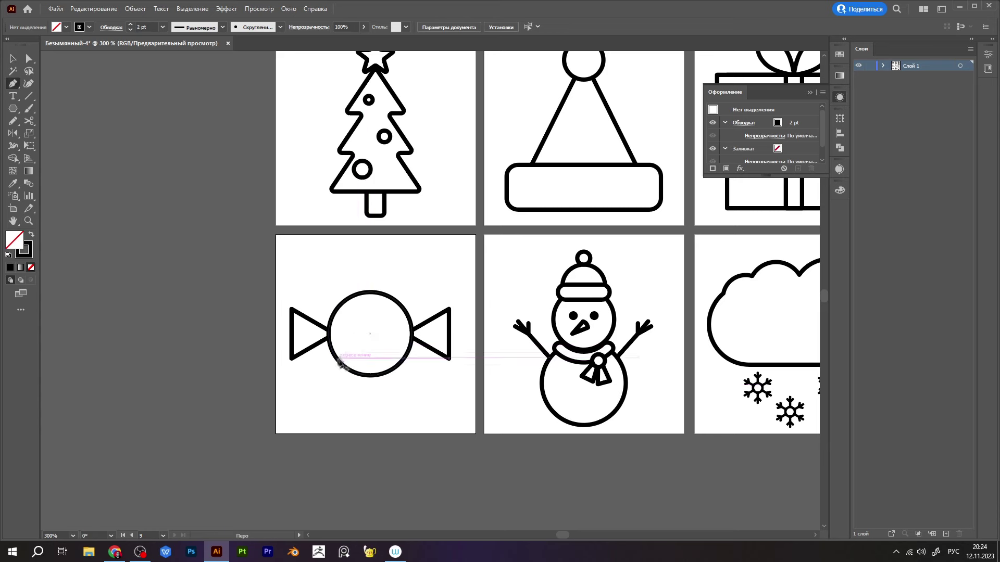
pyautogui.click(372, 375)
pyautogui.press('v')
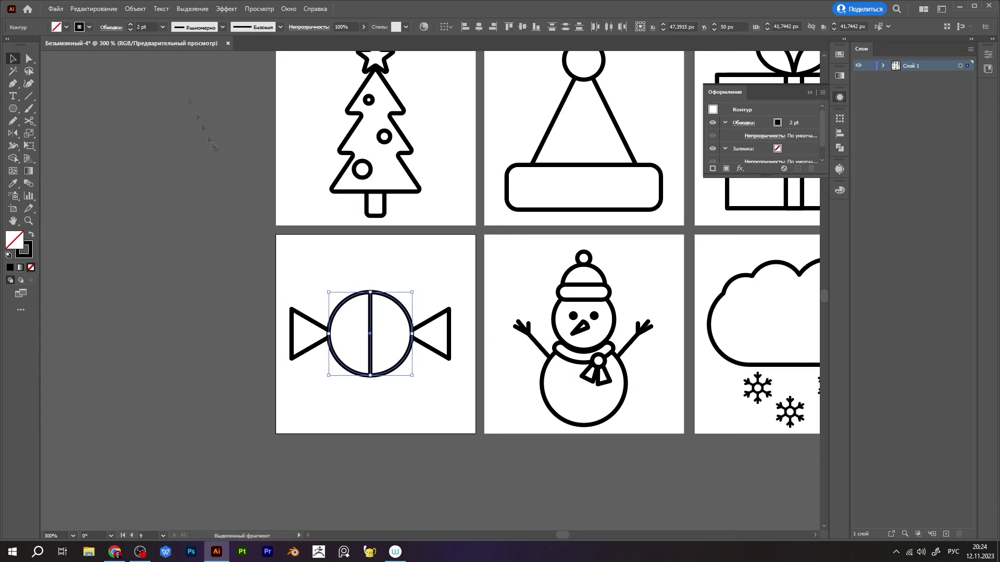
pyautogui.click(372, 333)
pyautogui.click(136, 9)
pyautogui.click(156, 105)
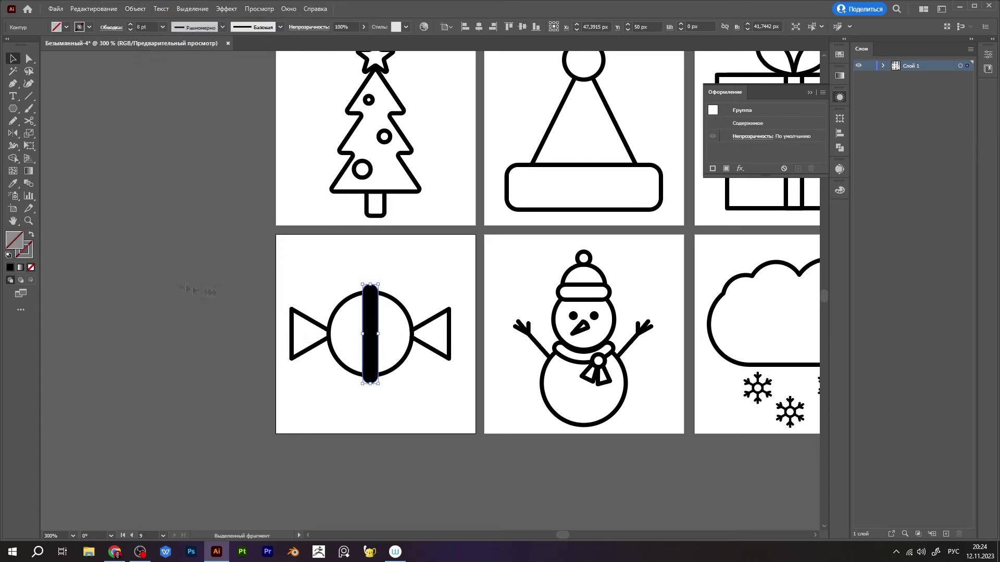
# Step: Trim the stripe to the circle with Shape Builder and tilt the stripes diagonally
pyautogui.keyDown('shift'); pyautogui.click(400, 306); pyautogui.keyUp('shift')
pyautogui.hotkey('shift', 'm')
pyautogui.keyDown('alt'); pyautogui.click(371, 382); pyautogui.keyUp('alt')
pyautogui.press('v')
pyautogui.moveTo(449, 294); pyautogui.dragTo(424, 379)
# Step: Duplicate the candy below the original and delete the copy's stripes
pyautogui.moveTo(281, 281); pyautogui.dragTo(484, 403)
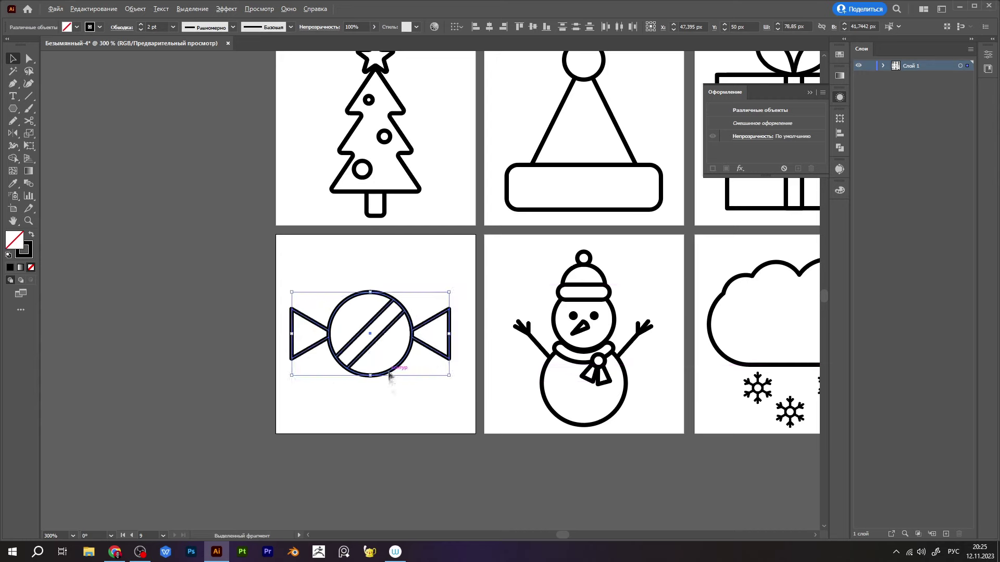
pyautogui.moveTo(350, 325); pyautogui.dragTo(350, 416)
pyautogui.click(350, 416)
pyautogui.press('Delete')
pyautogui.scroll(-2, 486, 286)
pyautogui.click(639, 355)
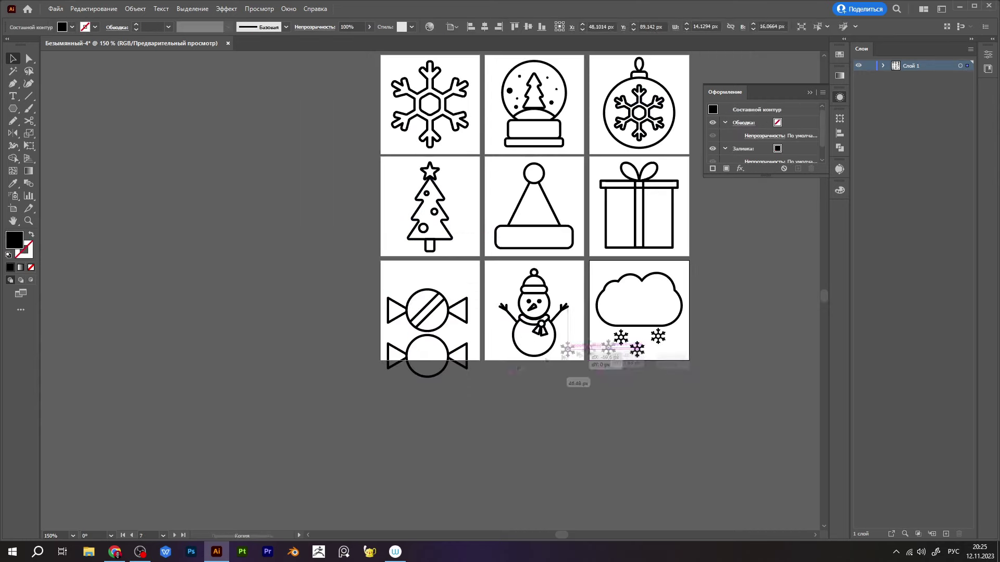
# Step: Copy the snowflake into the lower candy's circle and shrink that candy
pyautogui.moveTo(426, 363); pyautogui.dragTo(426, 359)
pyautogui.scroll(2, 427, 360)
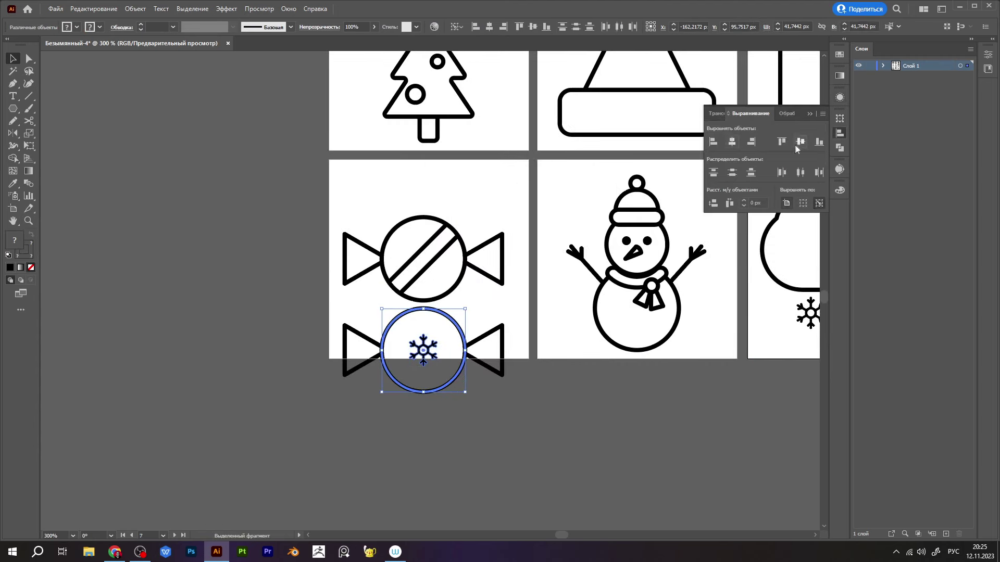
pyautogui.moveTo(427, 360); pyautogui.dragTo(423, 365)
pyautogui.moveTo(508, 406); pyautogui.dragTo(339, 304)
pyautogui.moveTo(503, 308); pyautogui.dragTo(480, 320)
# Step: Rotate both candies about 45°, enlarge them to fill the artboard, and angle the stripes
pyautogui.moveTo(505, 386); pyautogui.dragTo(539, 299)
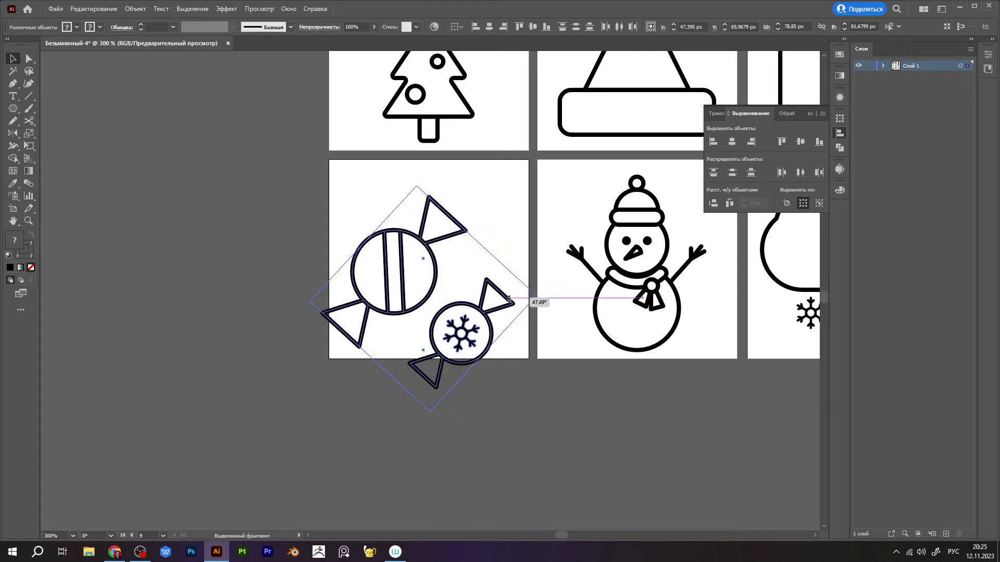
pyautogui.moveTo(513, 172); pyautogui.dragTo(525, 165)
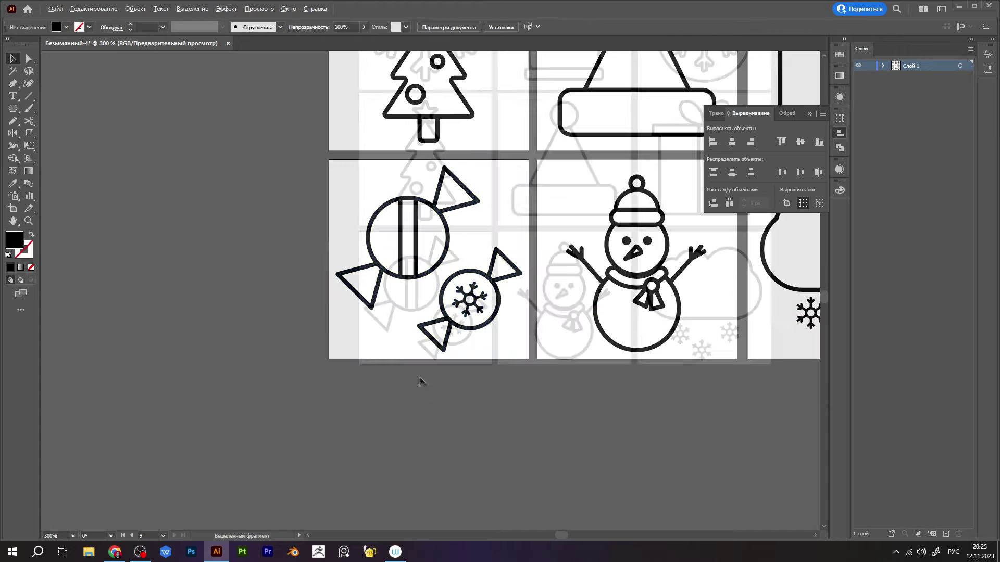
pyautogui.scroll(-2, 419, 372)
pyautogui.scroll(3, 268, 279)
pyautogui.click(308, 242)
pyautogui.moveTo(332, 237); pyautogui.dragTo(381, 263)
pyautogui.scroll(-3, 381, 262)
pyautogui.scroll(-1, 381, 262)
# Step: Add a new artboard below the candies and copy a circle onto it
pyautogui.hotkey('shift', 'o')
pyautogui.moveTo(365, 376); pyautogui.dragTo(373, 446)
pyautogui.press('v')
pyautogui.hotkey('ctrl', '=')
pyautogui.click(327, 185)
pyautogui.moveTo(327, 185)
pyautogui.mouseDown()
pyautogui.moveTo(343, 340)
pyautogui.moveTo(370, 362)
pyautogui.mouseUp()
# Step: Apply a smooth 2 px Zig Zag effect to the outer and inner wreath circles
pyautogui.click(226, 9)
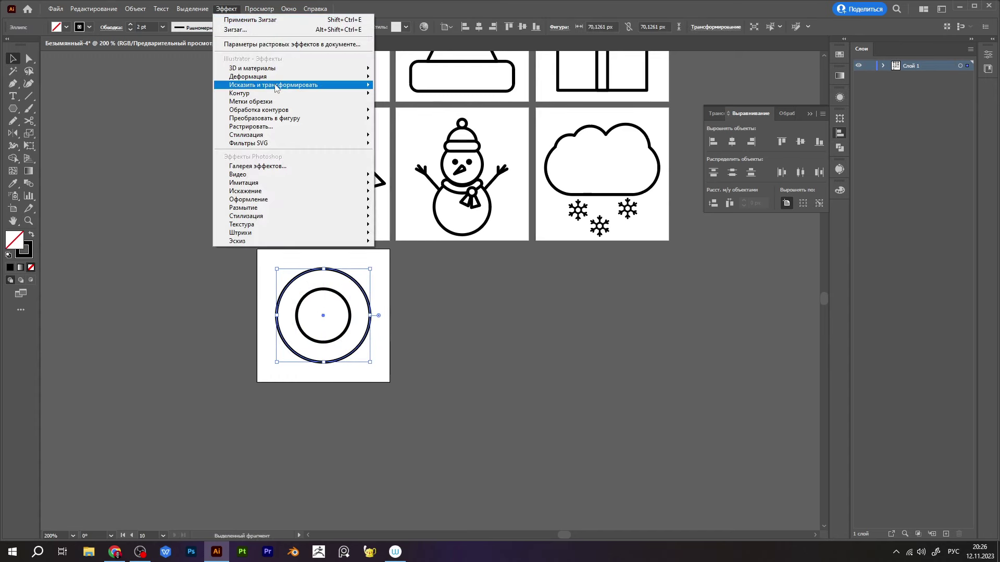
pyautogui.click(406, 97)
pyautogui.moveTo(616, 78); pyautogui.dragTo(607, 81)
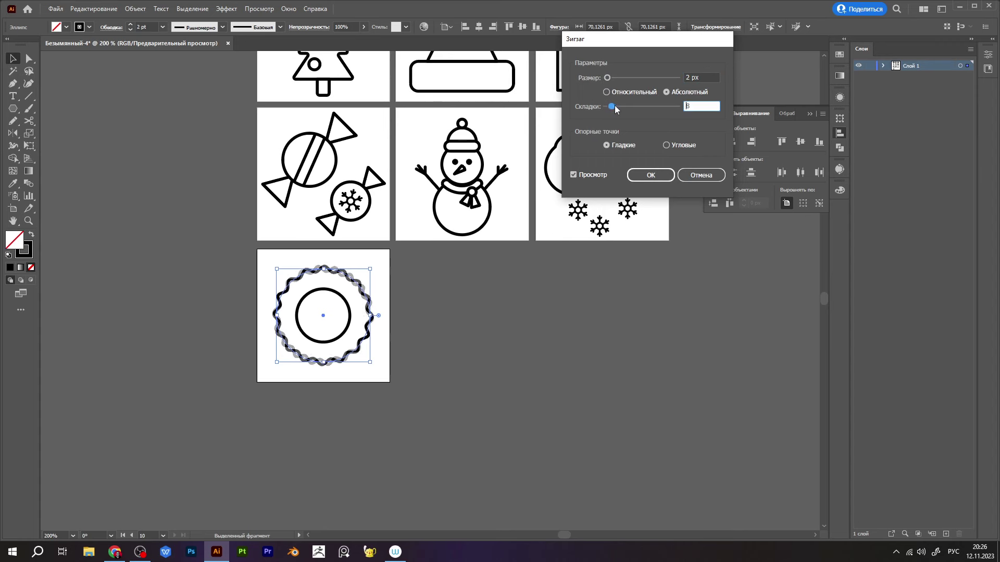
pyautogui.click(650, 174)
pyautogui.click(348, 329)
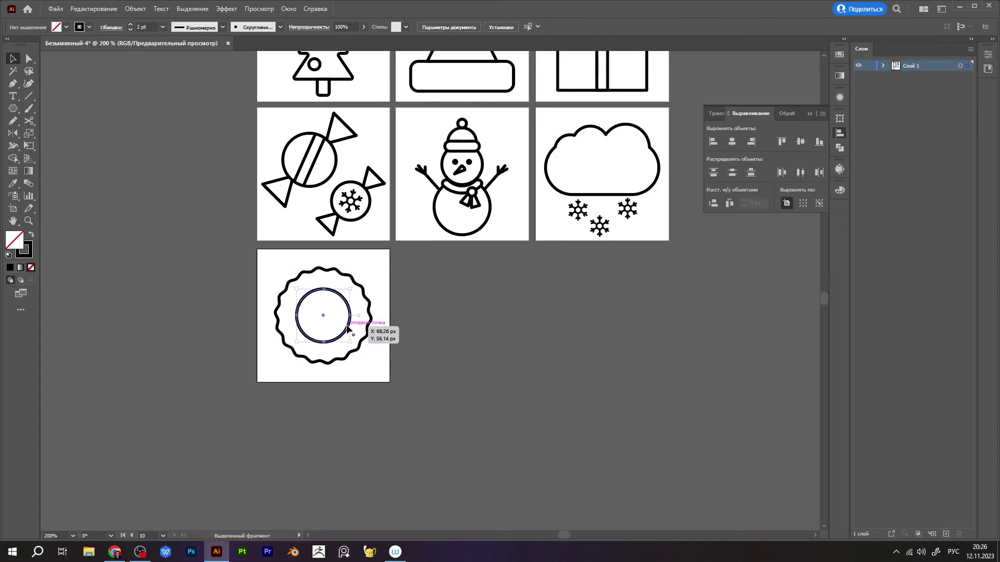
pyautogui.click(226, 9)
pyautogui.click(435, 97)
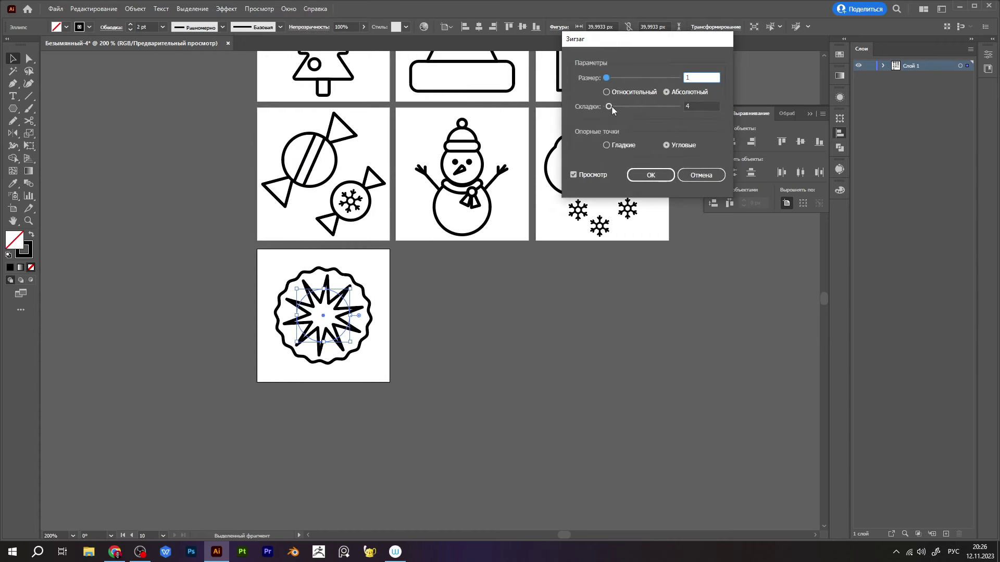
pyautogui.click(651, 175)
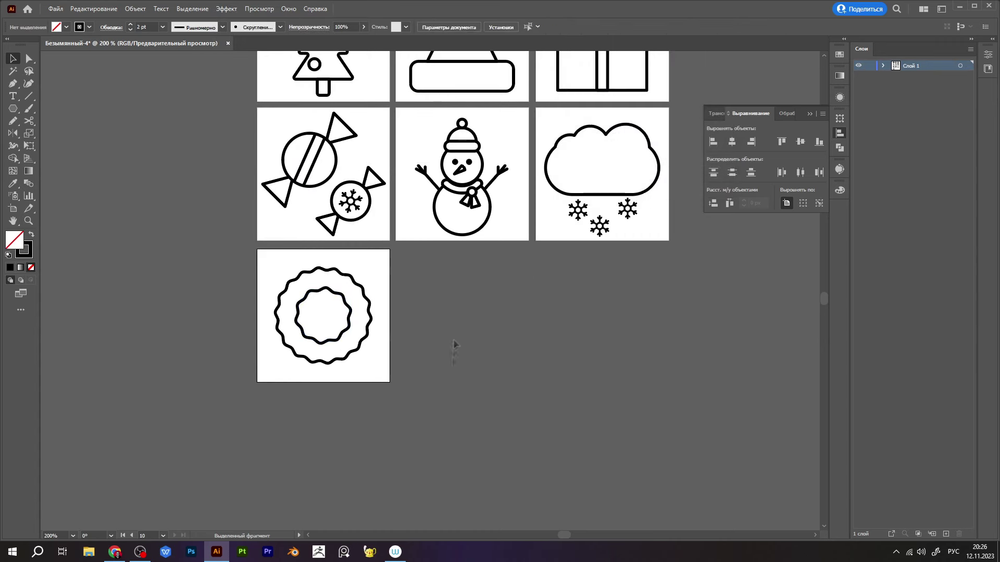
pyautogui.click(455, 340)
pyautogui.hotkey('ctrl', '+')
pyautogui.hotkey('ctrl', '+')
# Step: Build the bell from a rounded dome and base merged with Pathfinder Unite
pyautogui.press('v')
pyautogui.moveTo(327, 440); pyautogui.dragTo(309, 452)
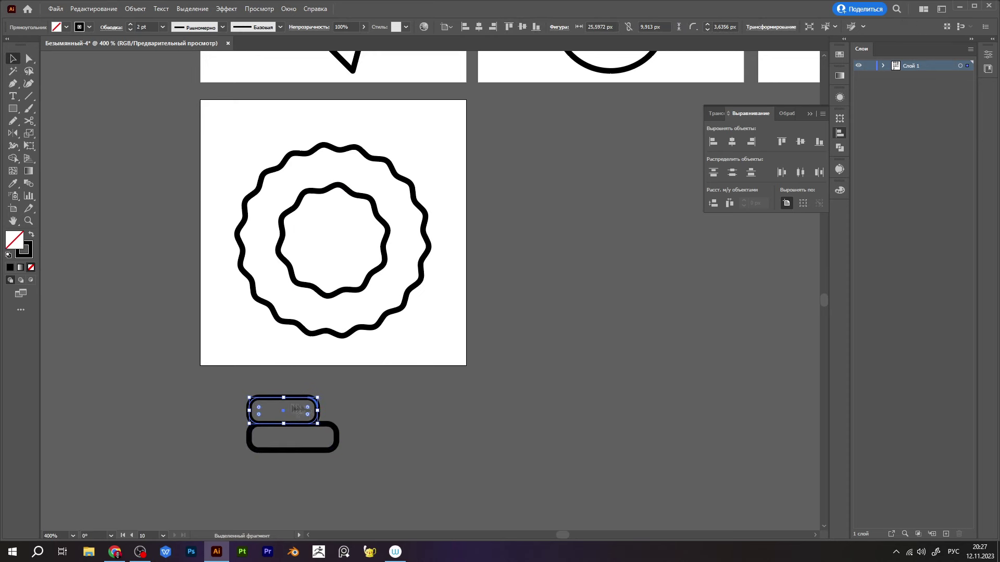
pyautogui.moveTo(278, 374)
pyautogui.mouseDown()
pyautogui.moveTo(281, 404)
pyautogui.moveTo(312, 436)
pyautogui.mouseUp()
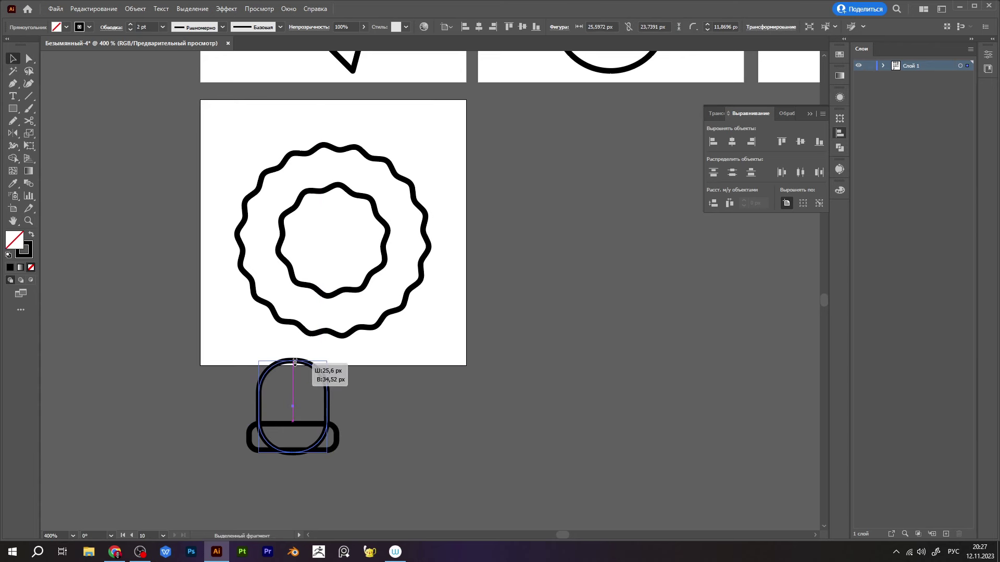
pyautogui.keyDown('shift'); pyautogui.click(313, 451); pyautogui.keyUp('shift')
pyautogui.click(839, 147)
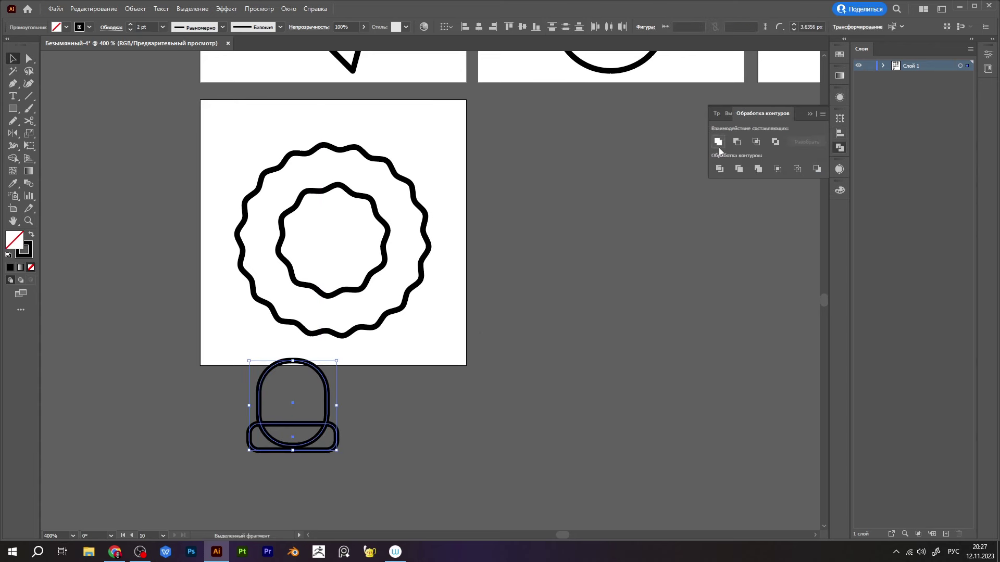
pyautogui.click(345, 457)
pyautogui.scroll(2, 279, 476)
pyautogui.click(344, 420)
pyautogui.keyDown('shift'); pyautogui.click(389, 428); pyautogui.keyUp('shift')
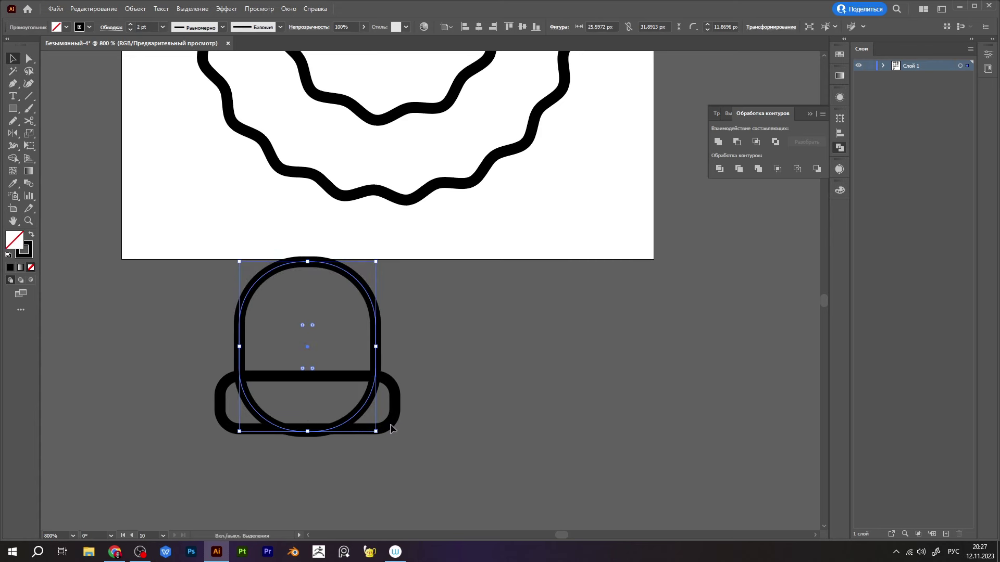
pyautogui.click(736, 141)
pyautogui.click(424, 412)
pyautogui.scroll(-2, 423, 412)
# Step: Add a small clapper circle and a stripe line to the bell
pyautogui.press('l')
pyautogui.moveTo(344, 445); pyautogui.dragTo(351, 452)
pyautogui.press('v')
pyautogui.click(359, 467)
pyautogui.click(380, 477)
pyautogui.press('p')
pyautogui.press('Escape')
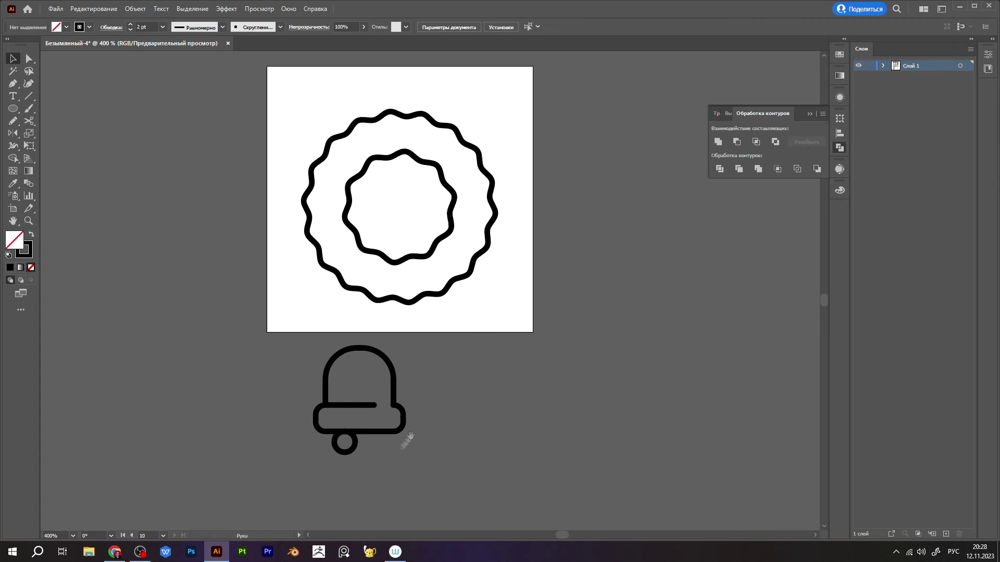
pyautogui.press('v')
pyautogui.scroll(1, 394, 457)
# Step: Scale the bell onto the wreath, duplicate it, and reflect the copy horizontally beside it
pyautogui.moveTo(360, 439); pyautogui.dragTo(360, 372)
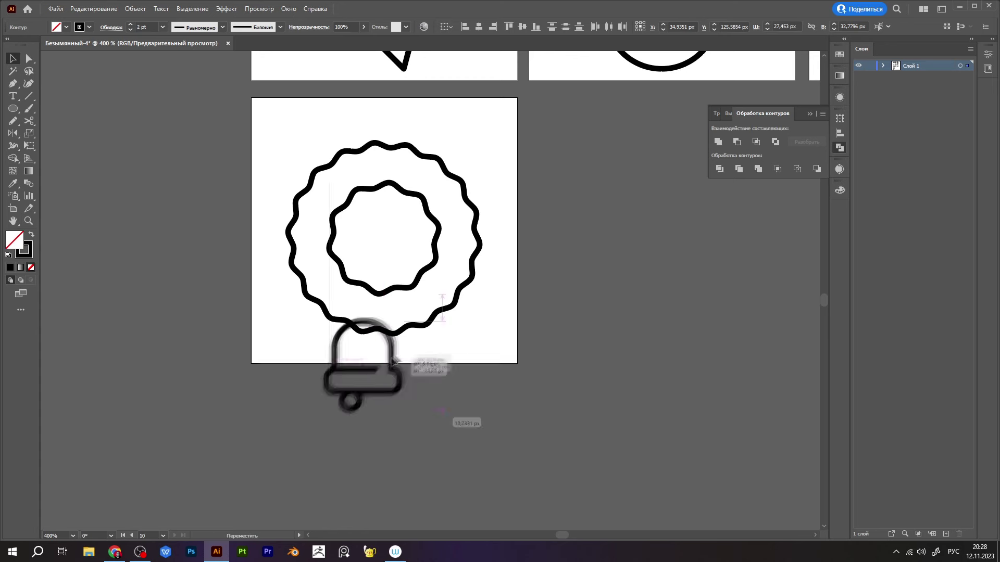
pyautogui.moveTo(388, 313); pyautogui.dragTo(390, 325)
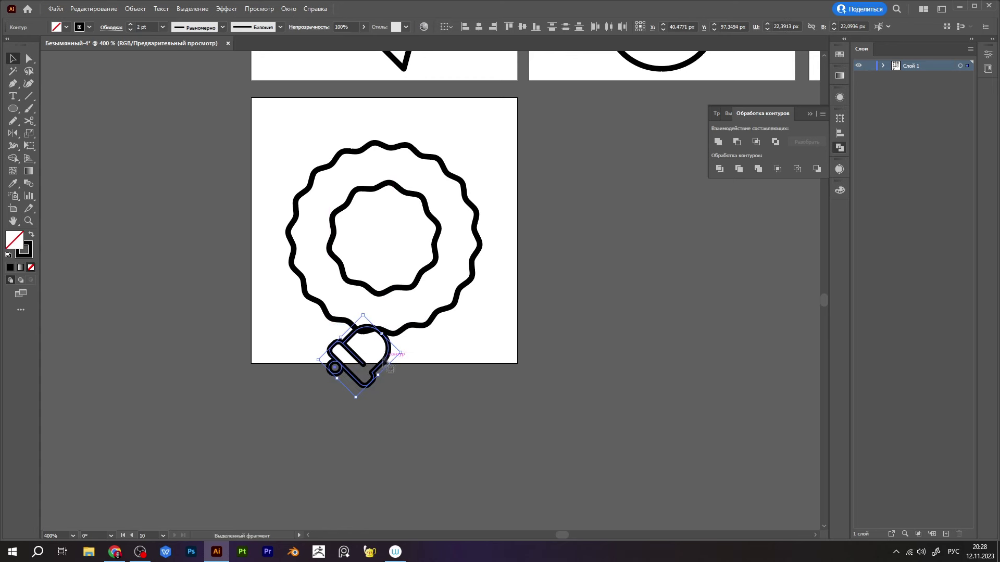
pyautogui.press('a')
pyautogui.moveTo(389, 388)
pyautogui.mouseDown()
pyautogui.moveTo(446, 434)
pyautogui.moveTo(452, 351)
pyautogui.mouseUp()
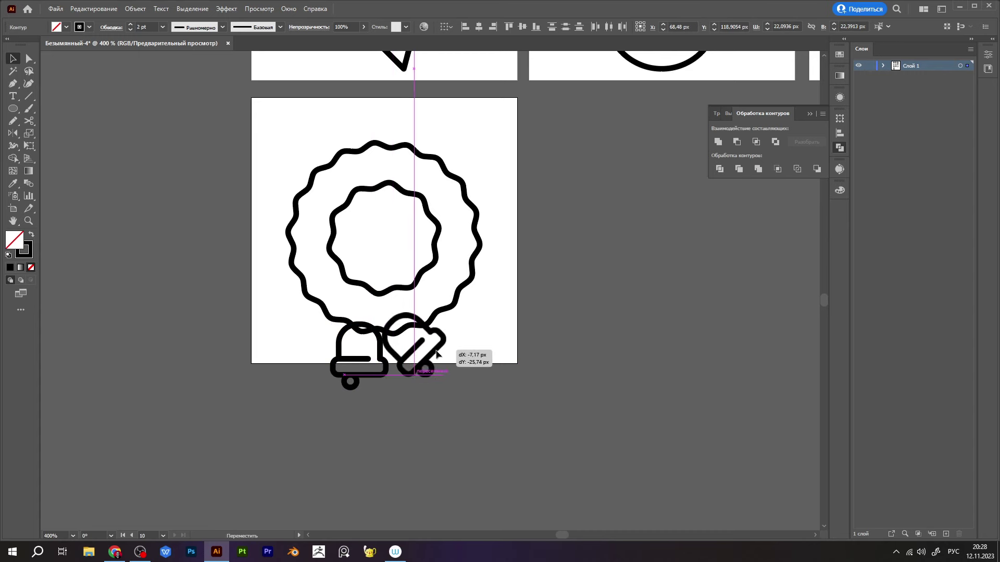
pyautogui.rightClick(380, 382)
pyautogui.moveTo(420, 311)
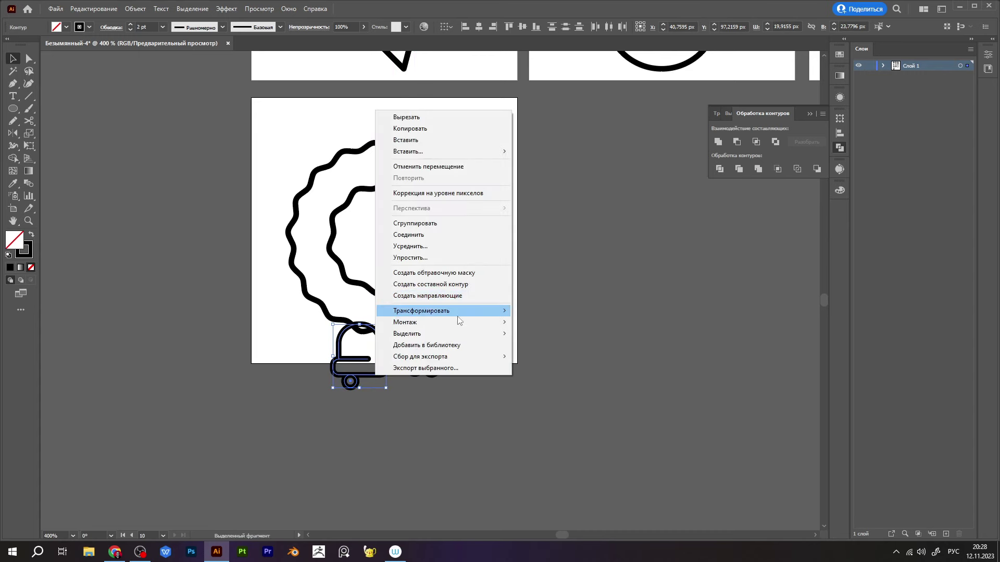
pyautogui.click(604, 345)
pyautogui.moveTo(393, 364); pyautogui.dragTo(377, 353)
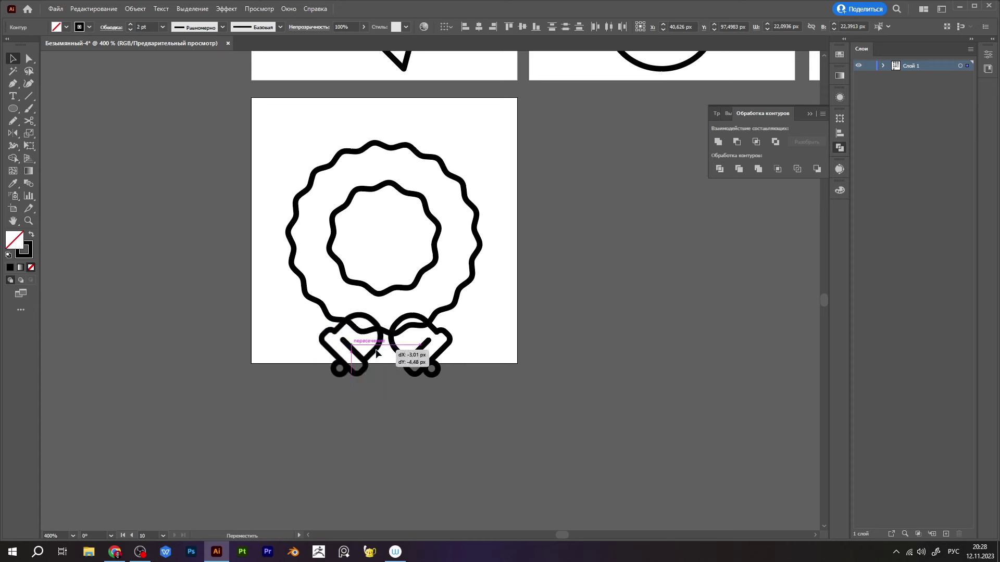
pyautogui.moveTo(437, 356); pyautogui.dragTo(432, 352)
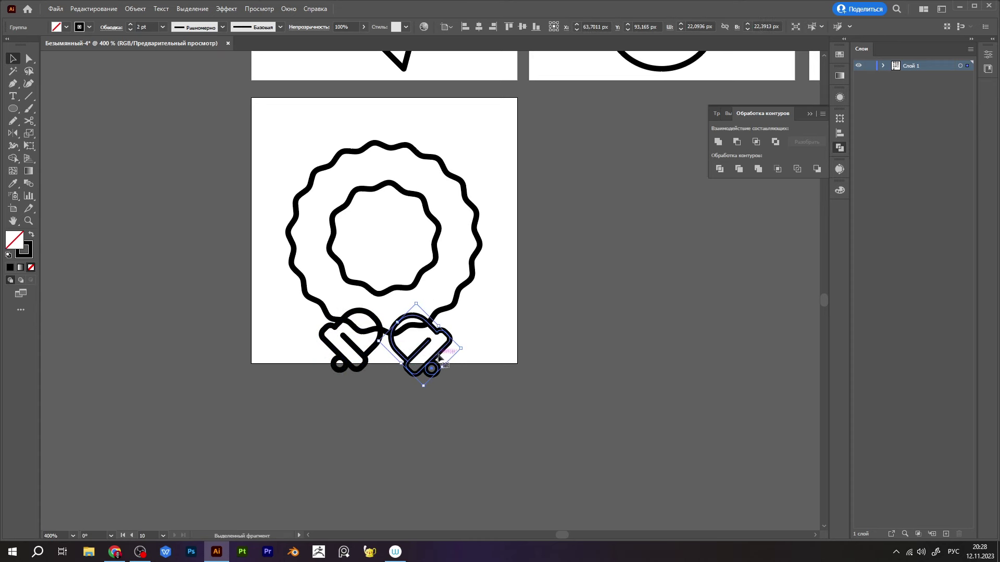
pyautogui.keyDown('shift'); pyautogui.click(371, 359); pyautogui.keyUp('shift')
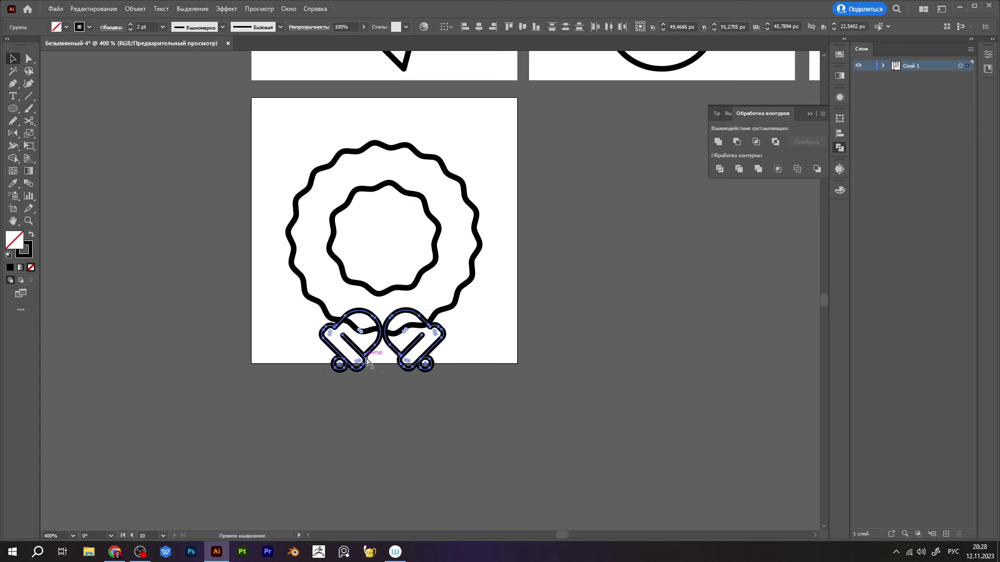
# Step: Select the outer wreath ring and bells and open the Align options
pyautogui.keyDown('shift'); pyautogui.click(459, 302); pyautogui.keyUp('shift')
pyautogui.click(840, 133)
pyautogui.click(516, 313)
pyautogui.scroll(1, 401, 362)
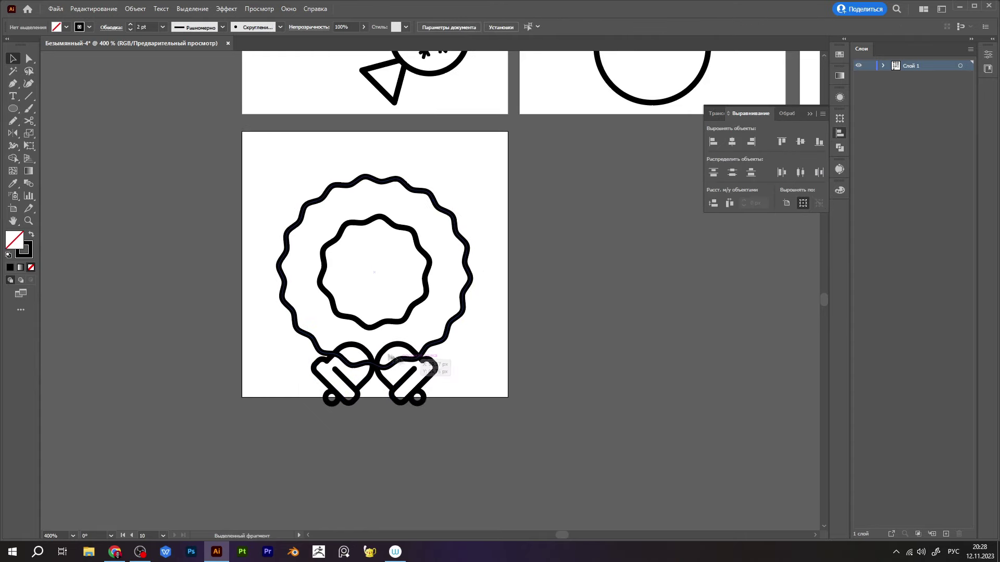
pyautogui.click(385, 347)
pyautogui.click(511, 339)
pyautogui.hscroll(-1, 500, 351)
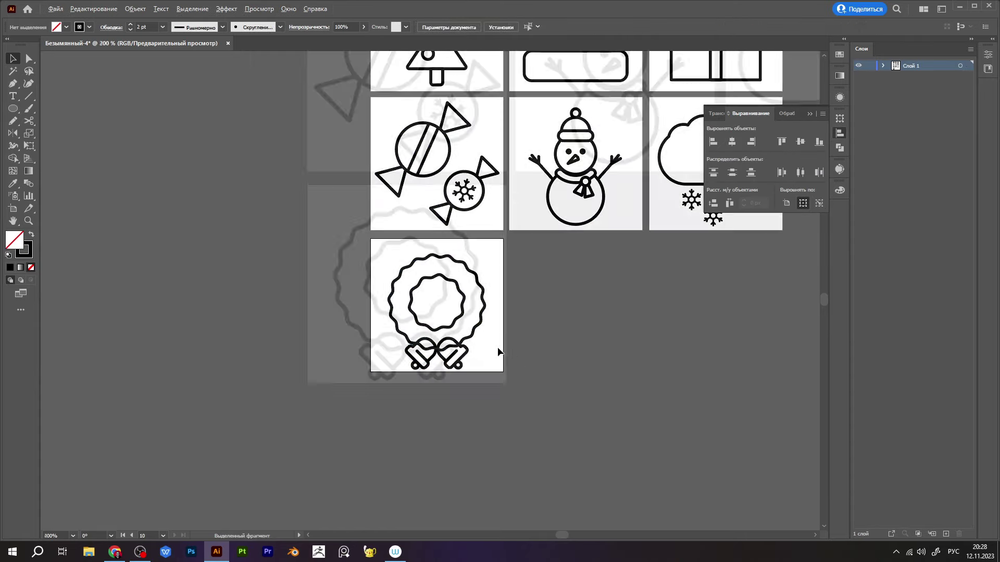
pyautogui.click(433, 388)
pyautogui.hotkey('shift', 'm')
pyautogui.press('v')
pyautogui.scroll(-3, 424, 424)
# Step: Move the bow onto the wreath, align it to the inner ring, and lower it over the bells
pyautogui.moveTo(447, 346); pyautogui.dragTo(263, 319)
pyautogui.scroll(3, 311, 319)
pyautogui.keyDown('shift'); pyautogui.click(316, 218); pyautogui.keyUp('shift')
pyautogui.click(278, 322)
pyautogui.moveTo(233, 333); pyautogui.dragTo(235, 353)
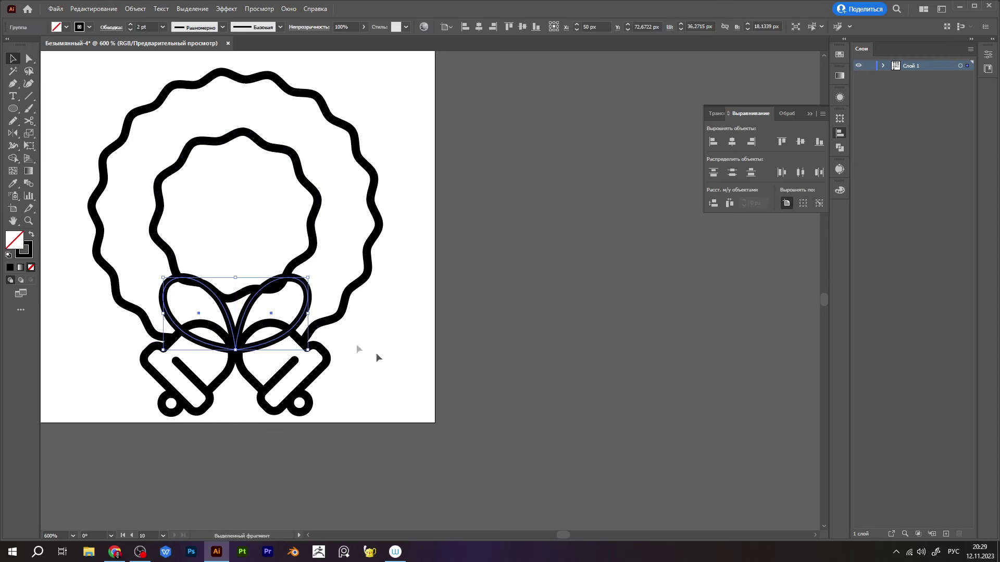
pyautogui.keyDown('shift'); pyautogui.click(259, 331); pyautogui.keyUp('shift')
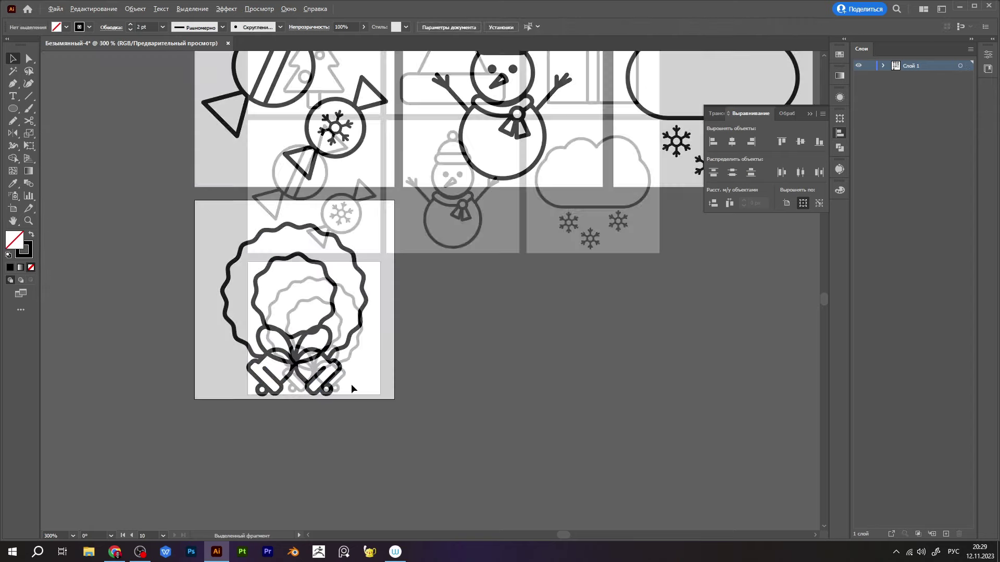
pyautogui.click(334, 374)
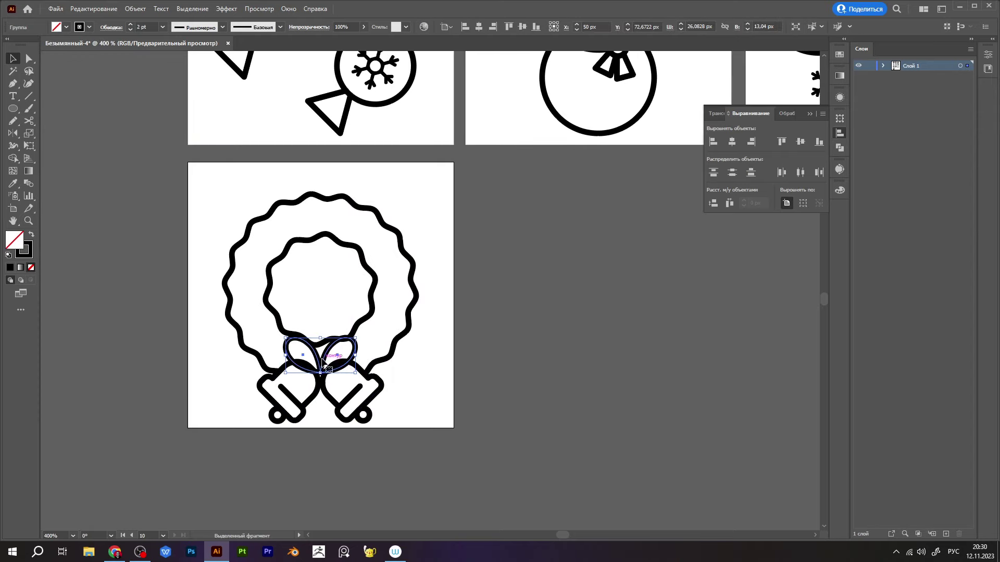
pyautogui.scroll(-1, 396, 385)
pyautogui.hotkey('ctrl', 'alt', 'a')
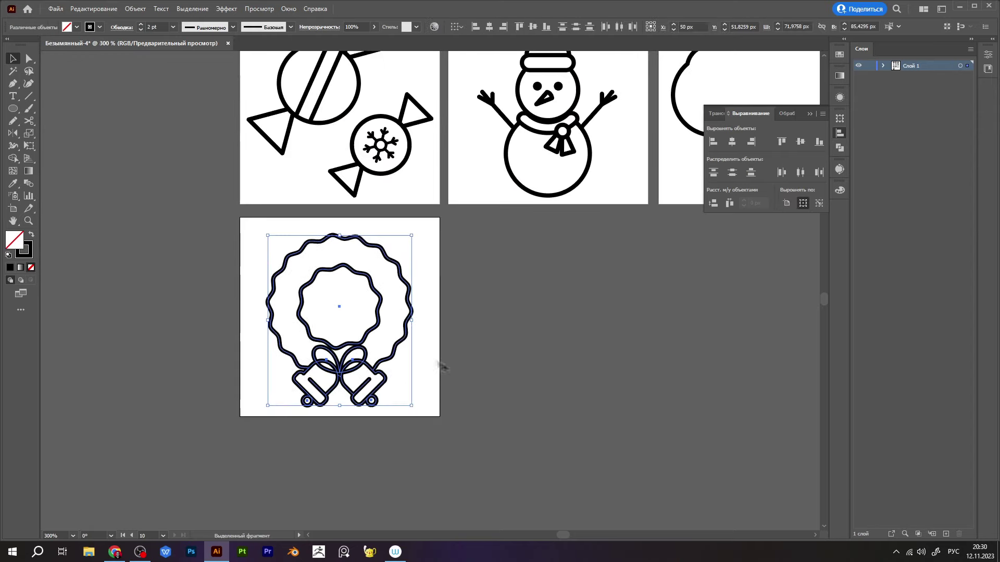
pyautogui.click(442, 368)
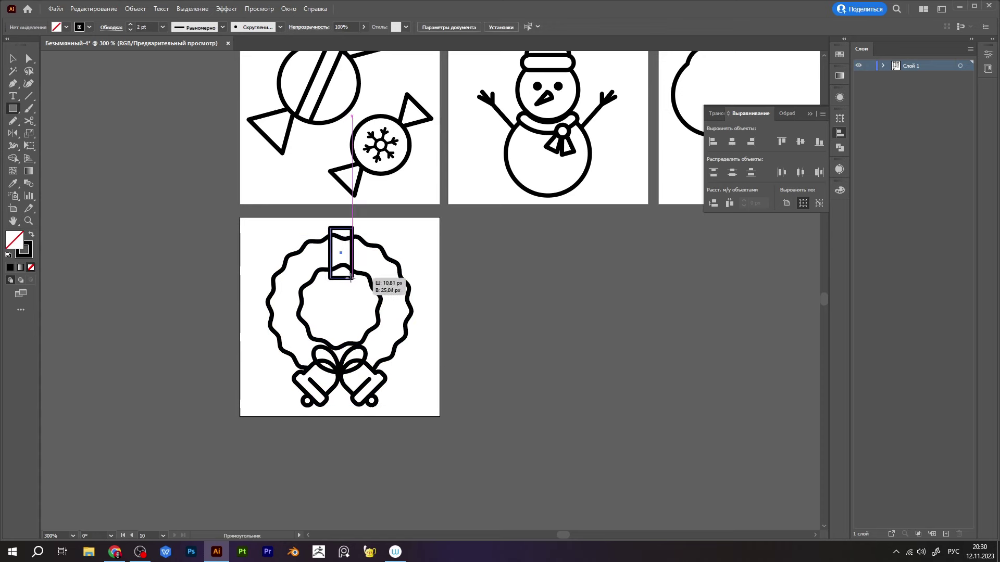
# Step: Draw a narrow band across the wreath top and snap its endpoint to the ring edge
pyautogui.moveTo(351, 278); pyautogui.dragTo(346, 315)
pyautogui.press('v')
pyautogui.scroll(1, 349, 287)
pyautogui.scroll(2, 375, 312)
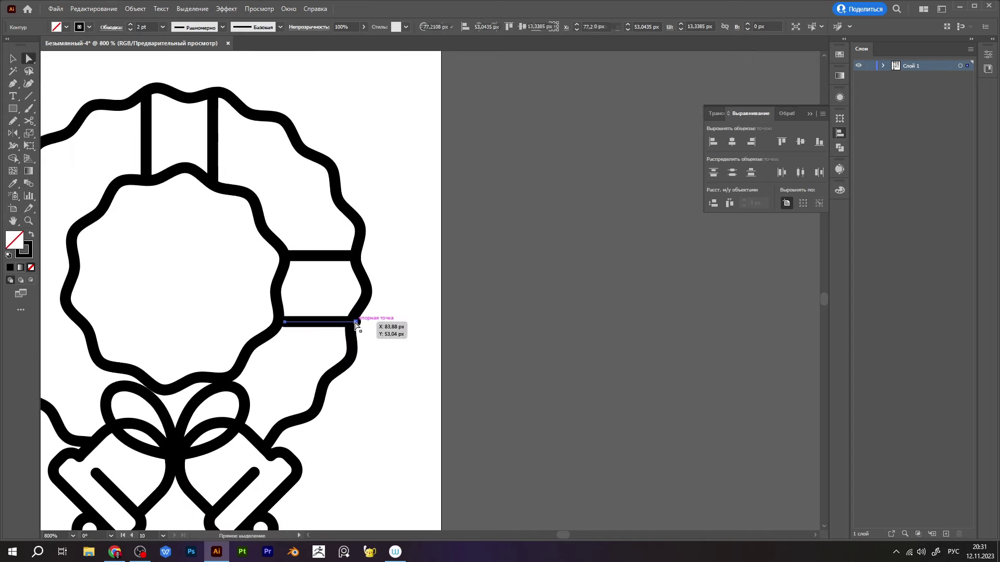
pyautogui.press('a')
pyautogui.moveTo(350, 323); pyautogui.dragTo(350, 324)
pyautogui.scroll(2, 281, 321)
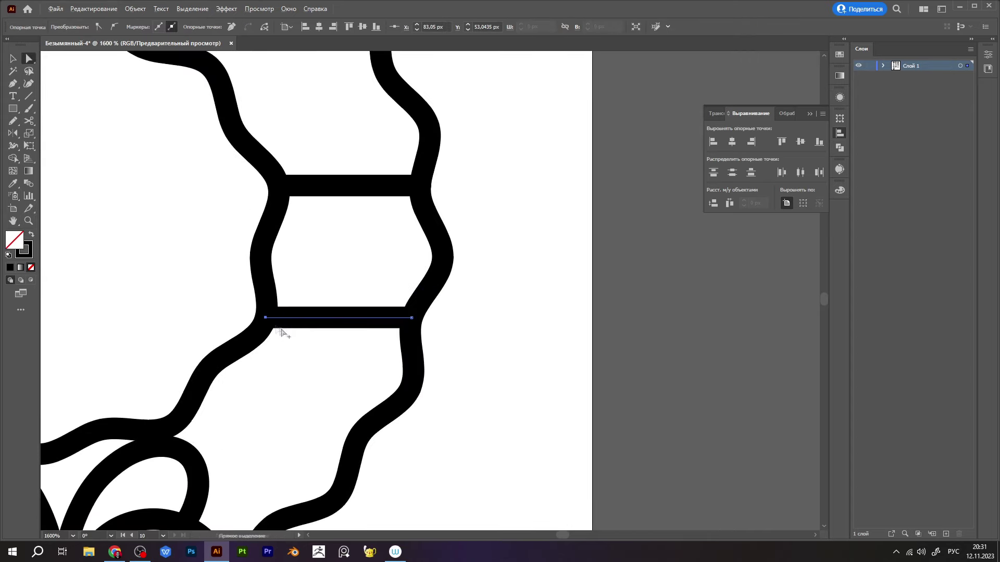
pyautogui.scroll(-4, 271, 325)
pyautogui.press('v')
# Step: Place copies of the band lines on the wreath's left side
pyautogui.moveTo(286, 307); pyautogui.dragTo(97, 309)
pyautogui.rightClick(108, 293)
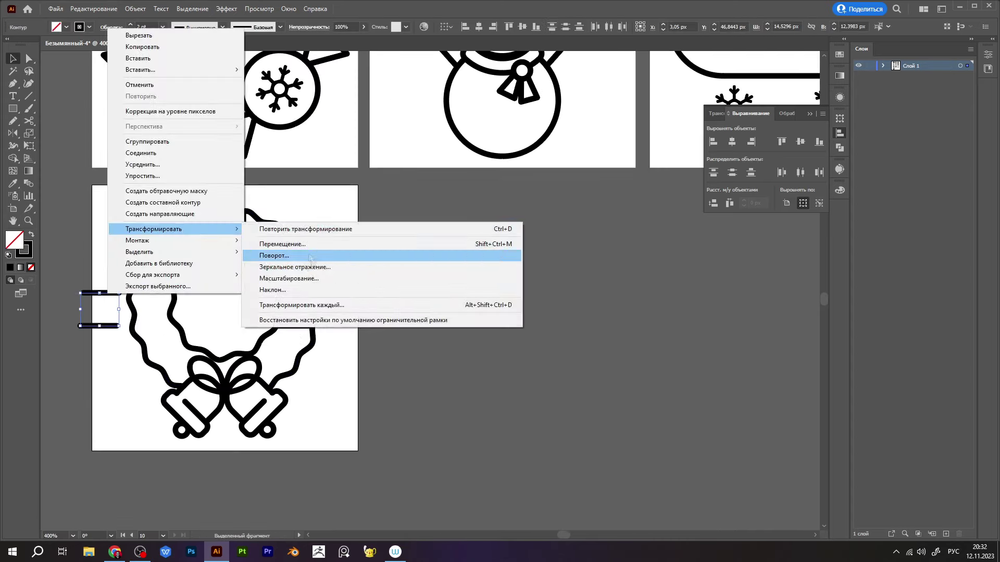
pyautogui.click(292, 244)
pyautogui.press('Escape')
pyautogui.moveTo(166, 330); pyautogui.dragTo(162, 330)
pyautogui.scroll(2, 124, 326)
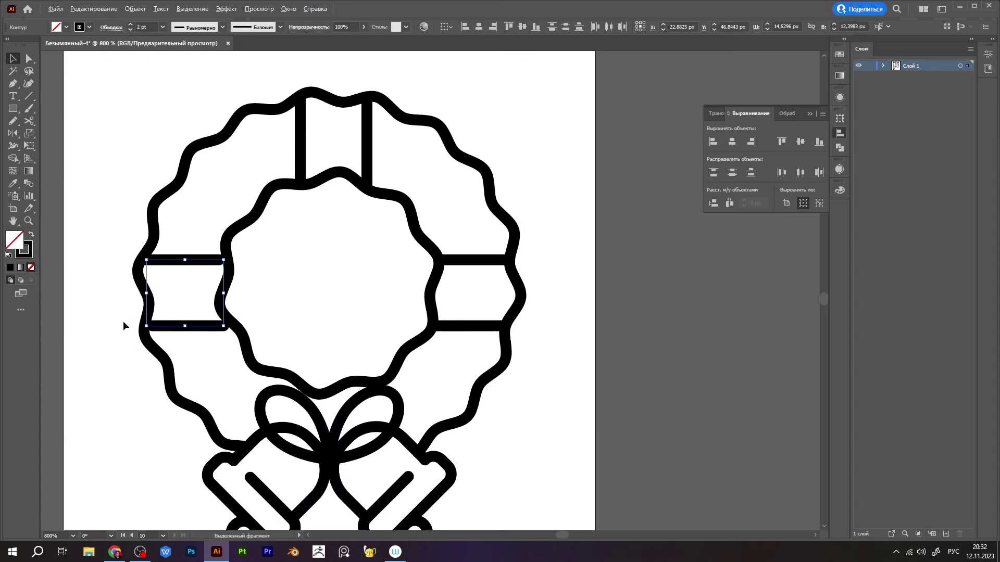
# Step: Adjust the band line ends to meet the rings and zoom out to show all icons
pyautogui.moveTo(224, 326); pyautogui.dragTo(232, 326)
pyautogui.moveTo(147, 259); pyautogui.dragTo(142, 261)
pyautogui.moveTo(220, 259); pyautogui.dragTo(229, 259)
pyautogui.press('v')
pyautogui.hotkey('ctrl', 'shift', 'a')
pyautogui.hotkey('ctrl', '-')
pyautogui.hotkey('ctrl', '-')
pyautogui.hotkey('ctrl', '-')
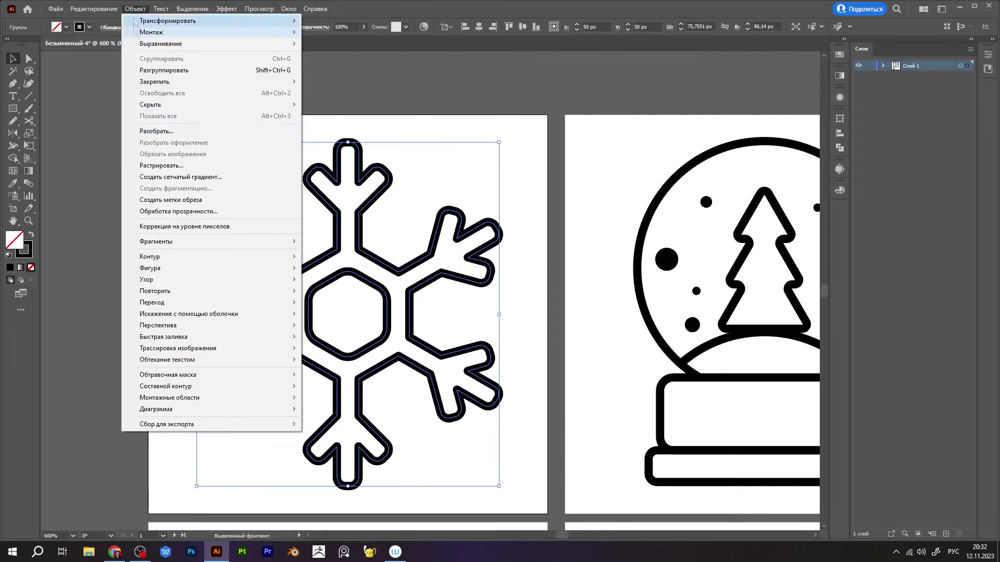
pyautogui.click(156, 131)
# Step: Expand the snowflake outline and place a light grey rectangle behind it
pyautogui.press('Return')
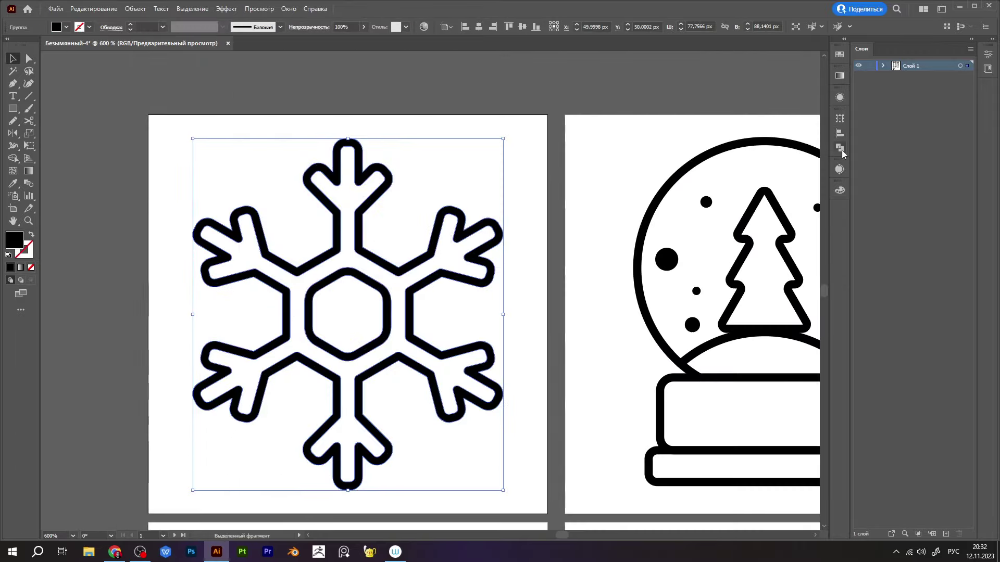
pyautogui.click(839, 148)
pyautogui.hotkey('ctrl', 'shift', 'a')
pyautogui.click(607, 202)
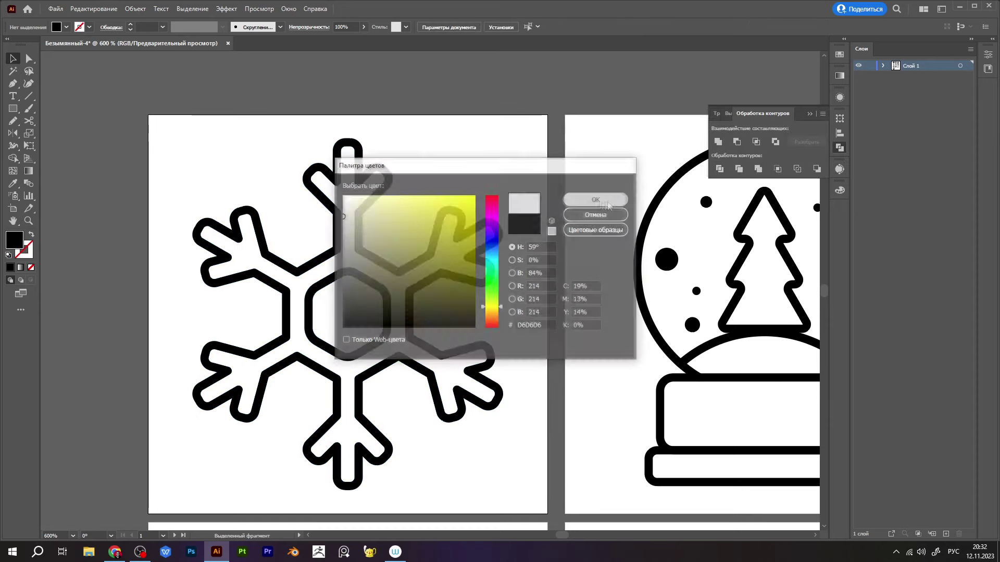
pyautogui.press('m')
pyautogui.moveTo(144, 111); pyautogui.dragTo(533, 503)
pyautogui.hotkey('ctrl', 'shift', '[')
# Step: Remove the excess grey with Shape Builder and fill the snowflake light cyan
pyautogui.hotkey('shift', 'm')
pyautogui.keyDown('alt'); pyautogui.click(493, 156); pyautogui.keyUp('alt')
pyautogui.keyDown('alt'); pyautogui.click(335, 312); pyautogui.keyUp('alt')
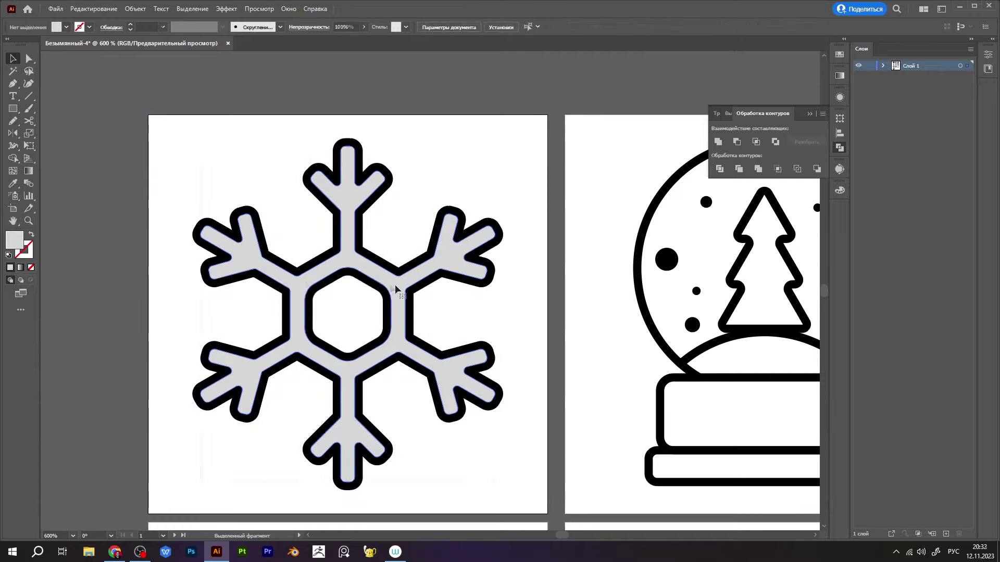
pyautogui.press('v')
pyautogui.doubleClick(15, 239)
pyautogui.click(595, 200)
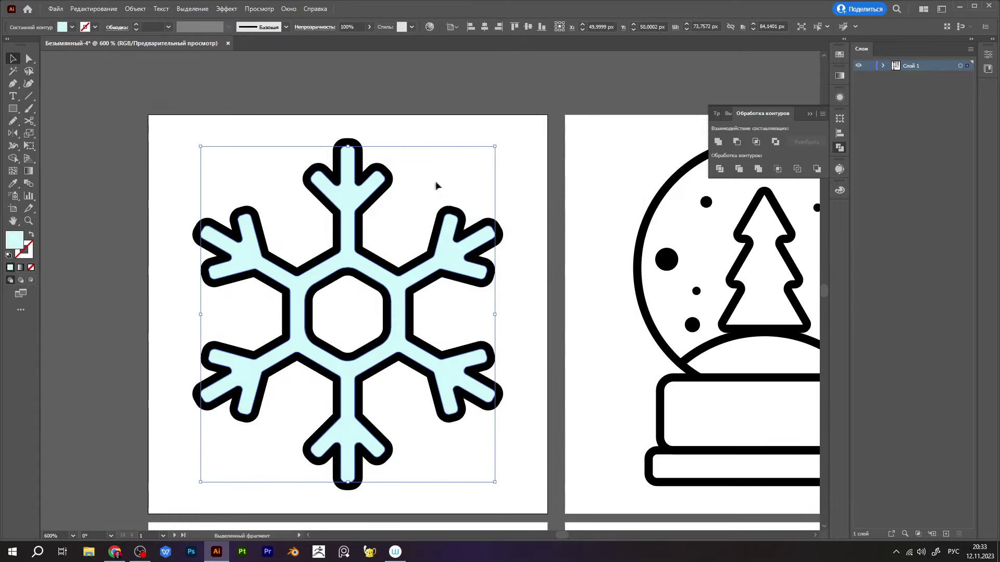
pyautogui.click(436, 189)
# Step: Select the three snow dots inside the globe icon
pyautogui.scroll(-3, 435, 190)
pyautogui.scroll(3, 312, 208)
pyautogui.scroll(-1, 308, 206)
pyautogui.click(307, 204)
pyautogui.keyDown('shift'); pyautogui.click(267, 262); pyautogui.keyUp('shift')
pyautogui.keyDown('shift'); pyautogui.click(418, 210); pyautogui.keyUp('shift')
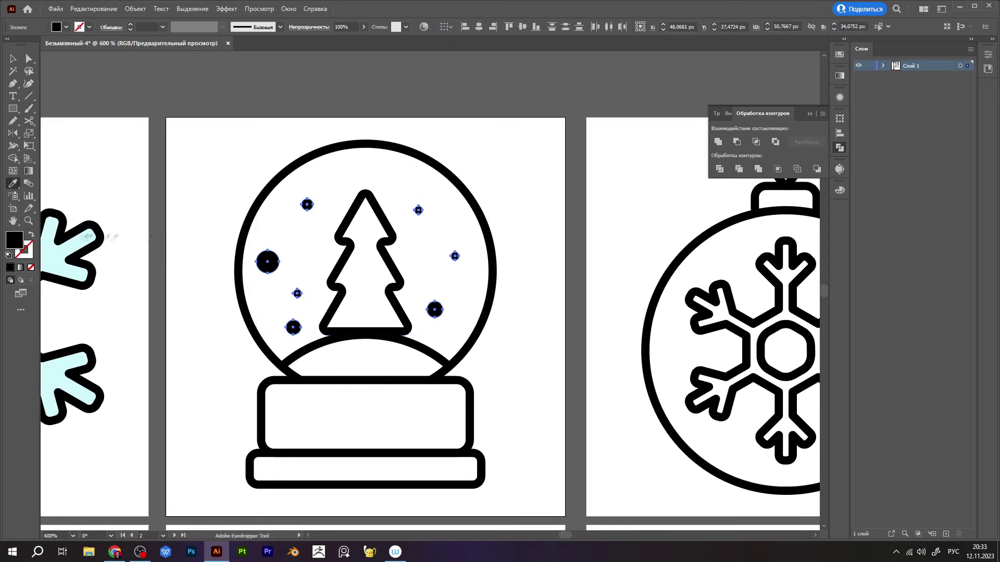
# Step: Give the snow dots a light cyan fill and expand the snow globe outlines into shapes
pyautogui.press('i')
pyautogui.click(78, 249)
pyautogui.press('v')
pyautogui.moveTo(183, 178); pyautogui.dragTo(531, 462)
pyautogui.click(135, 8)
pyautogui.click(151, 143)
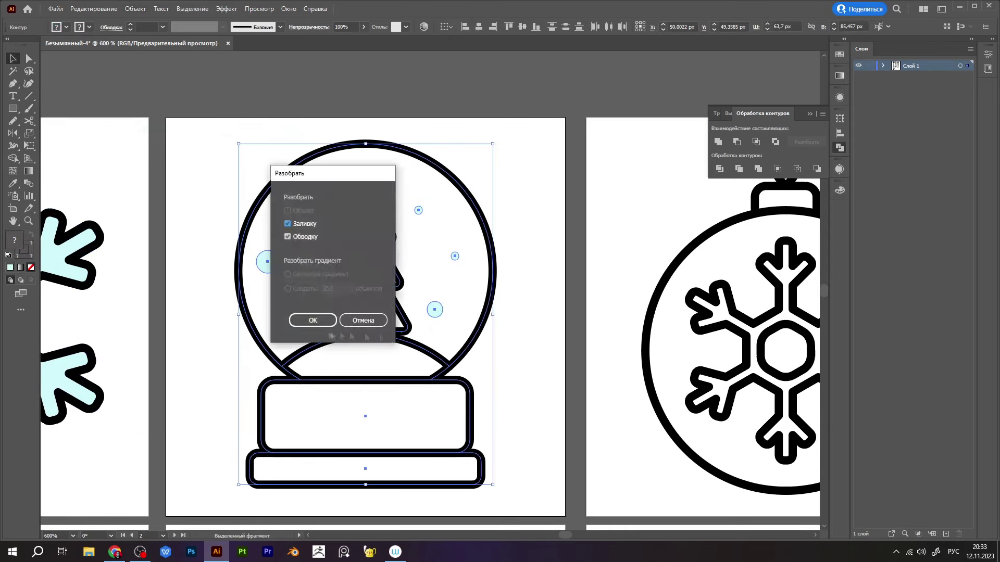
pyautogui.press('Return')
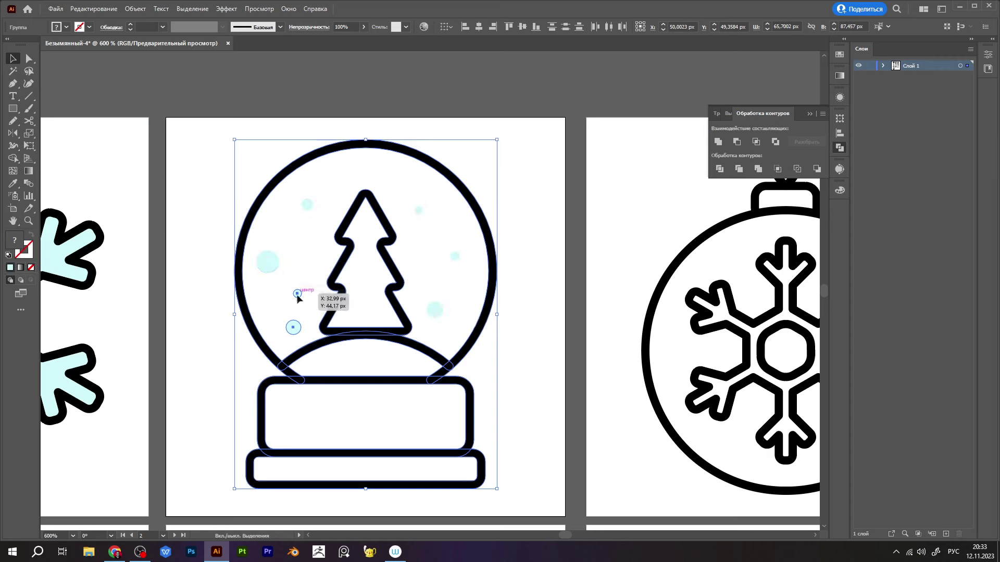
# Step: Draw a light grey rectangle behind the snow globe and divide it into the globe's inner areas
pyautogui.click(523, 270)
pyautogui.moveTo(319, 195); pyautogui.dragTo(254, 337)
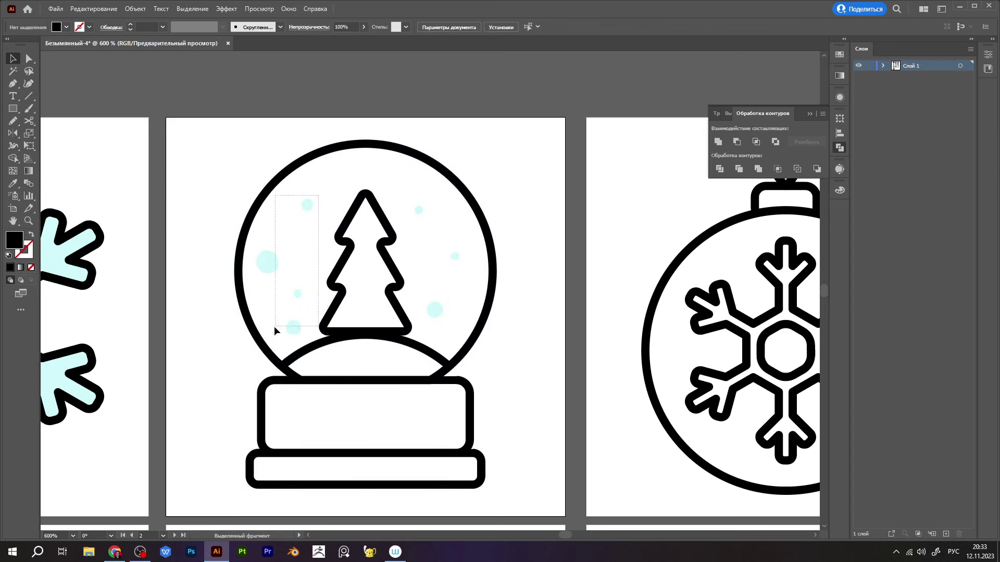
pyautogui.click(508, 324)
pyautogui.doubleClick(14, 239)
pyautogui.press('Return')
pyautogui.press('m')
pyautogui.moveTo(199, 122); pyautogui.dragTo(533, 500)
pyautogui.hotkey('ctrl', 'shift', '[')
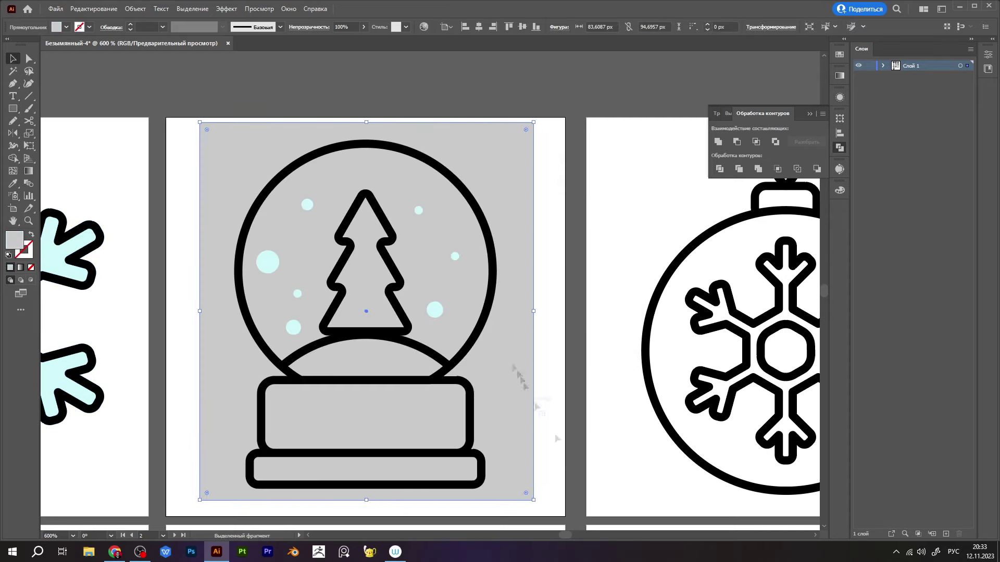
pyautogui.press('v')
pyautogui.hotkey('ctrl', 'alt', 'a')
pyautogui.hotkey('ctrl', 'g')
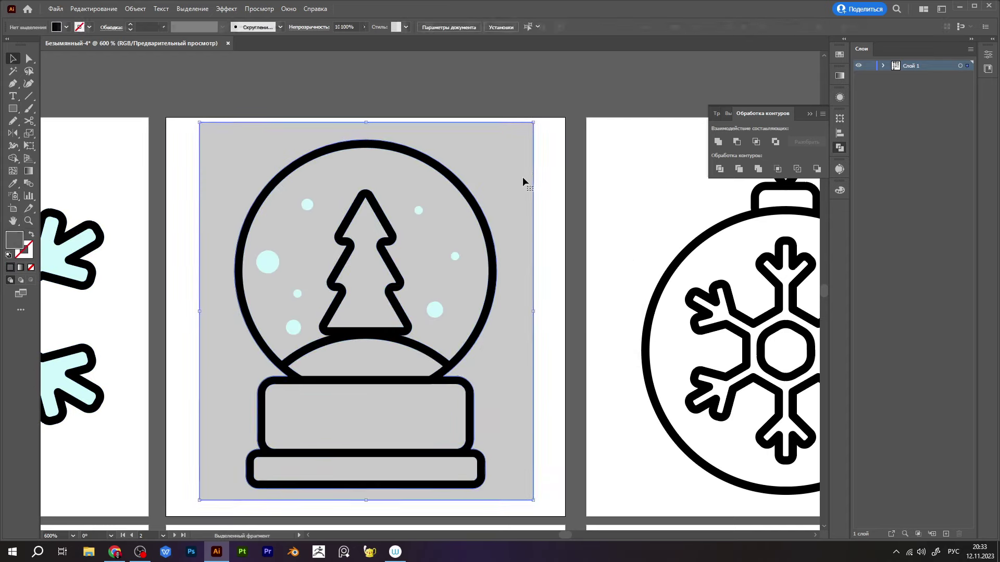
pyautogui.hotkey('ctrl', '7')
# Step: Fill the tree green from Swatches and give the snow mound a pale white fill
pyautogui.press('a')
pyautogui.click(368, 286)
pyautogui.click(839, 55)
pyautogui.click(734, 90)
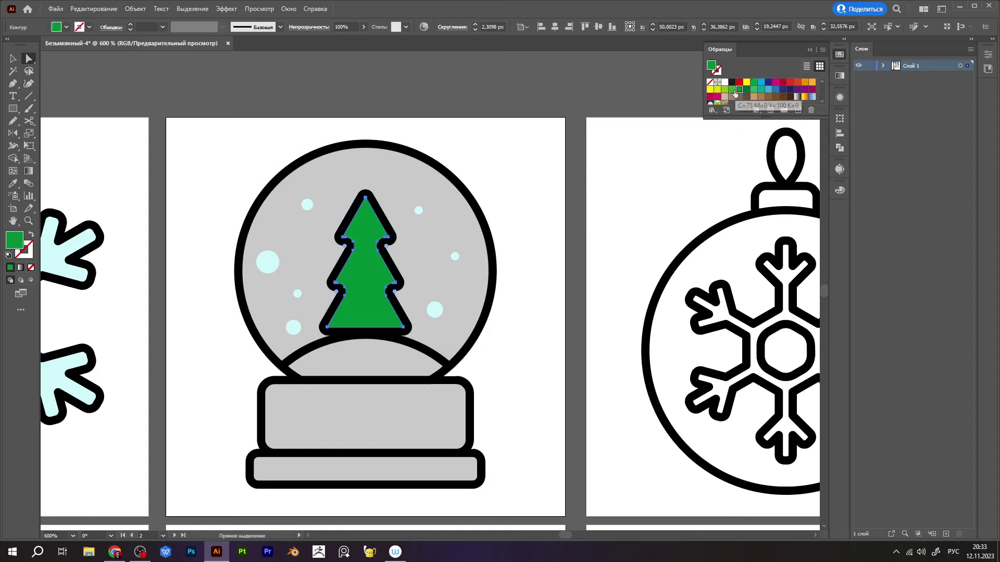
pyautogui.click(509, 177)
pyautogui.press('a')
pyautogui.click(379, 367)
pyautogui.doubleClick(14, 239)
pyautogui.press('Return')
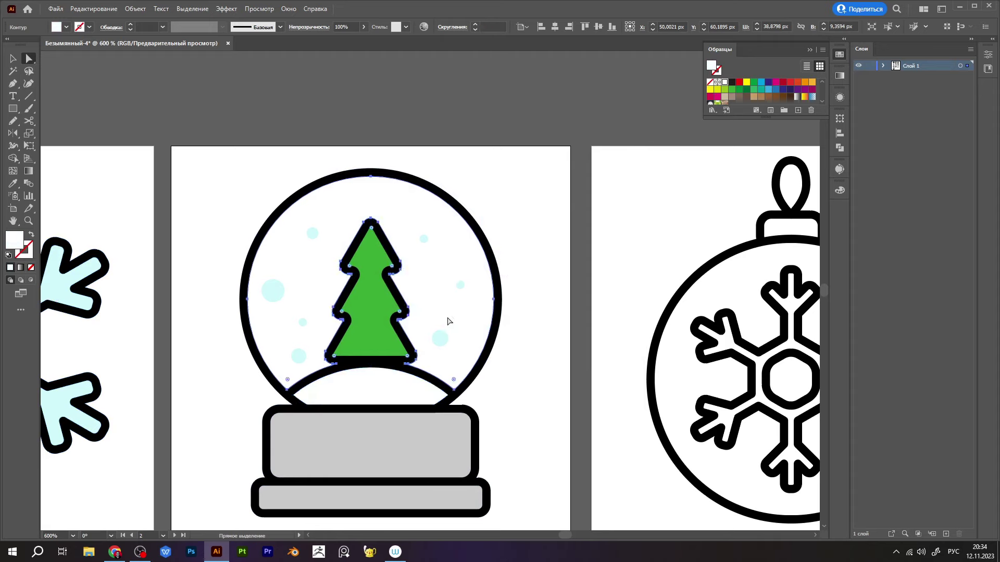
# Step: Fill the globe interior with a pale icy cyan
pyautogui.press('o')
pyautogui.click(441, 336)
pyautogui.doubleClick(14, 239)
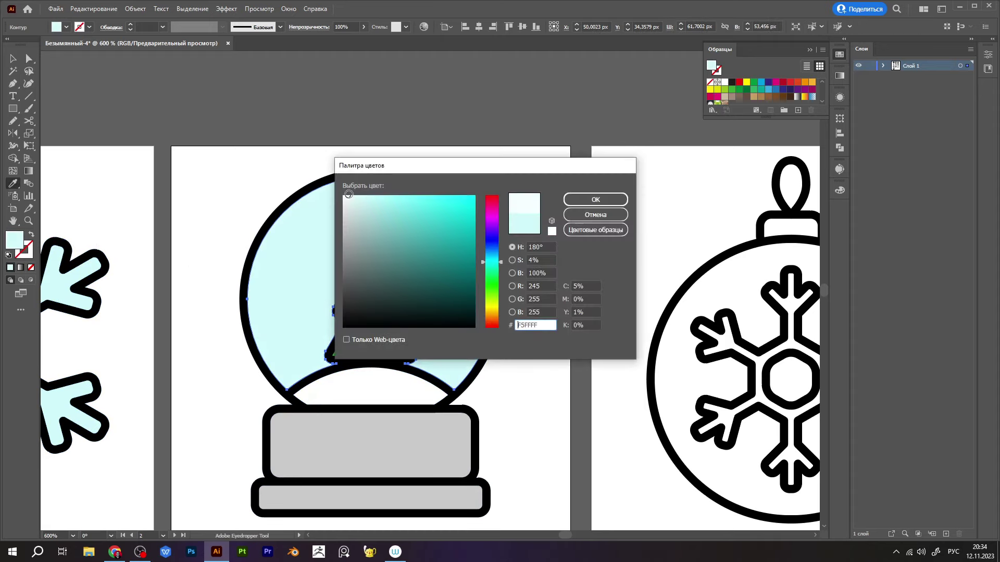
pyautogui.click(582, 204)
pyautogui.press('v')
pyautogui.click(418, 351)
pyautogui.click(453, 333)
pyautogui.doubleClick(14, 239)
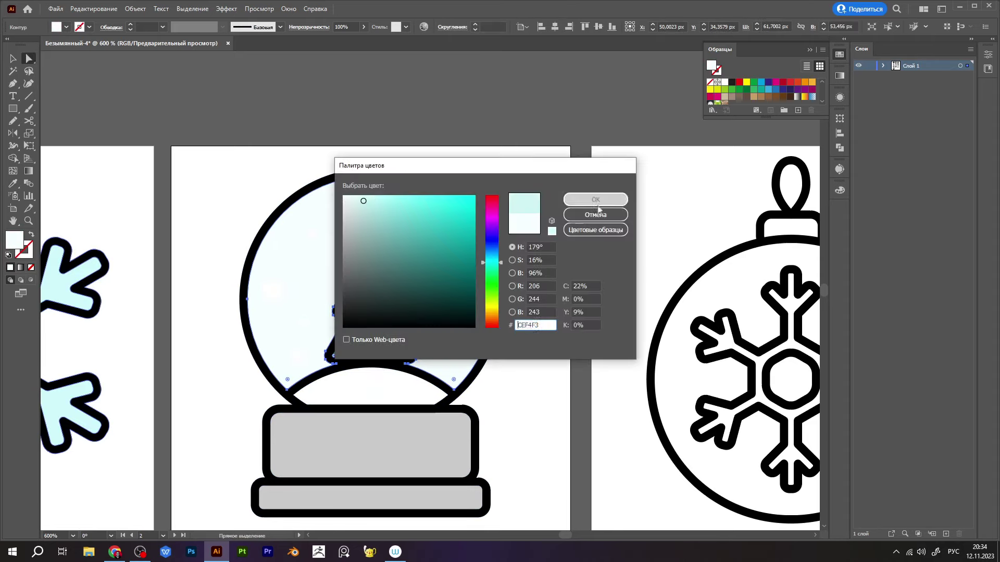
pyautogui.click(599, 197)
# Step: Colour both base rectangles of the globe light blue A6E2F4
pyautogui.scroll(-2, 555, 317)
pyautogui.click(396, 395)
pyautogui.keyDown('shift'); pyautogui.click(420, 452); pyautogui.keyUp('shift')
pyautogui.press('i')
pyautogui.click(430, 250)
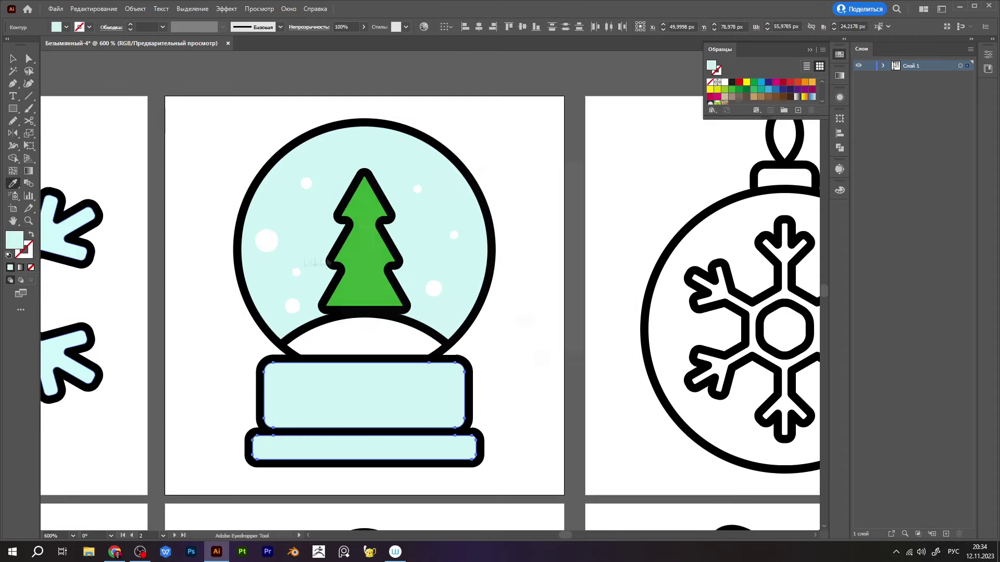
pyautogui.doubleClick(14, 240)
pyautogui.click(593, 199)
pyautogui.hotkey('ctrl', '-')
pyautogui.doubleClick(14, 240)
pyautogui.click(588, 197)
# Step: Pan over to the ornament icon and select all of it
pyautogui.moveTo(675, 277)
pyautogui.mouseDown()
pyautogui.moveTo(649, 239)
pyautogui.moveTo(544, 237)
pyautogui.mouseUp()
pyautogui.moveTo(380, 174); pyautogui.dragTo(530, 357)
pyautogui.click(135, 8)
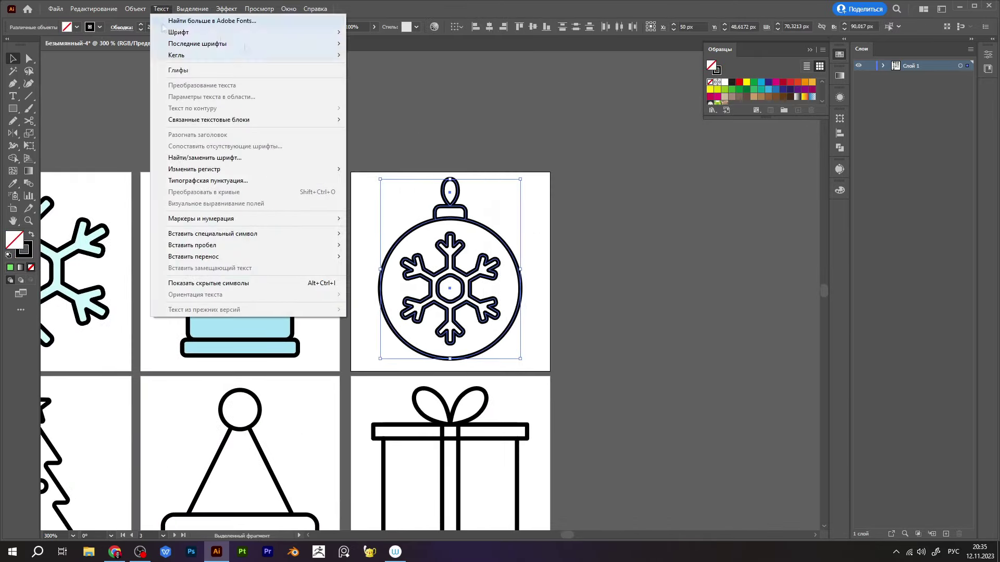
# Step: Expand the ornament outlines and put a light grey rectangle behind it
pyautogui.click(156, 131)
pyautogui.click(839, 148)
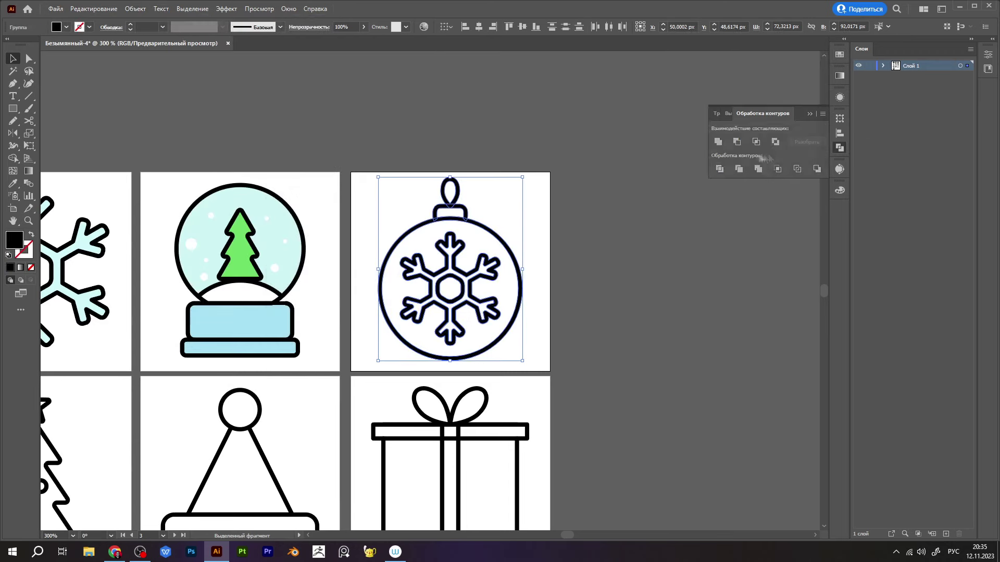
pyautogui.hotkey('ctrl', 'shift', 'a')
pyautogui.doubleClick(11, 245)
pyautogui.click(584, 196)
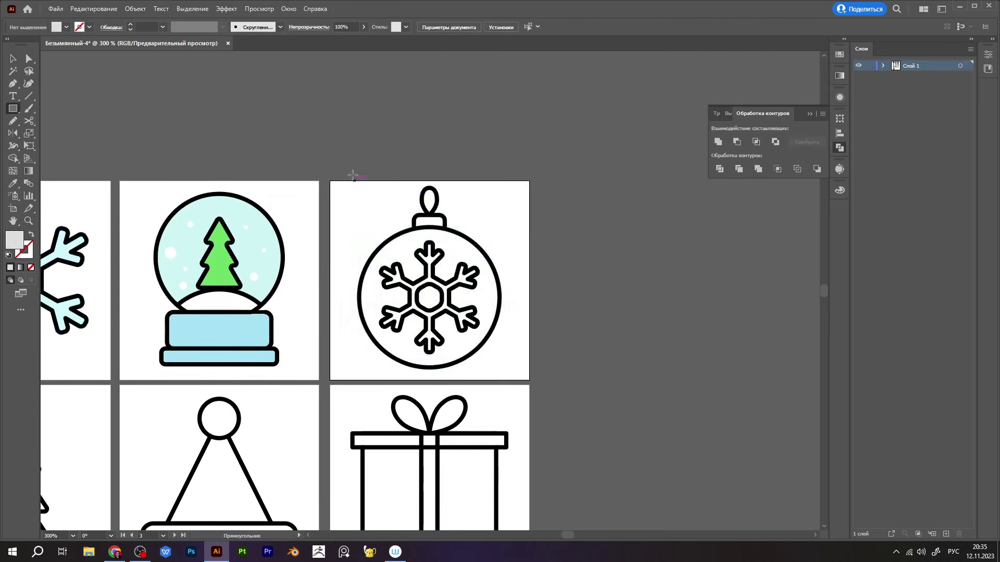
pyautogui.press('m')
pyautogui.moveTo(348, 173); pyautogui.dragTo(519, 373)
pyautogui.hotkey('ctrl', 'shift', '[')
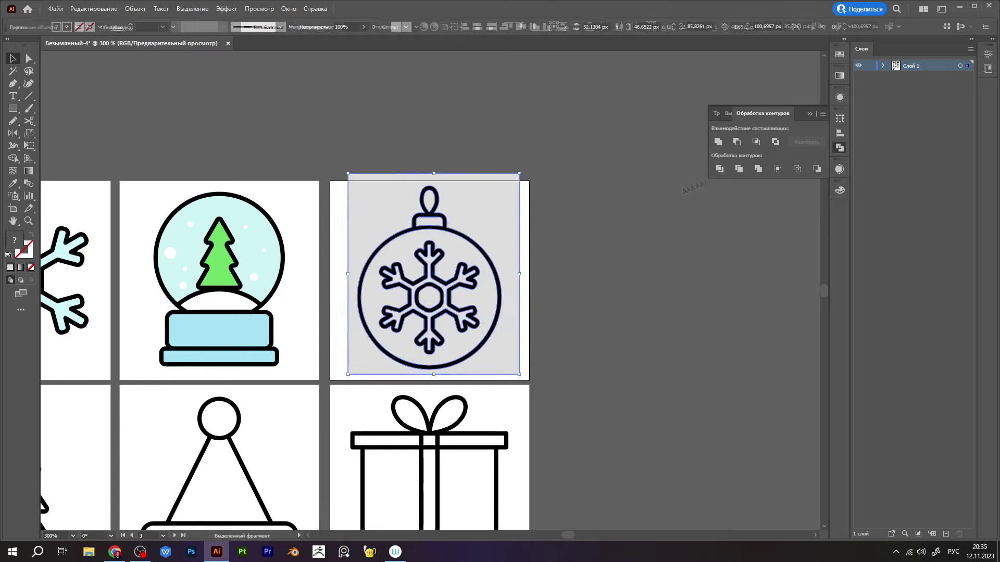
pyautogui.keyDown('alt'); pyautogui.click(504, 222); pyautogui.keyUp('alt')
# Step: Make the ornament ball coral red and give its snowflake the light blue
pyautogui.press('a')
pyautogui.moveTo(491, 214); pyautogui.dragTo(354, 364)
pyautogui.doubleClick(14, 240)
pyautogui.click(586, 201)
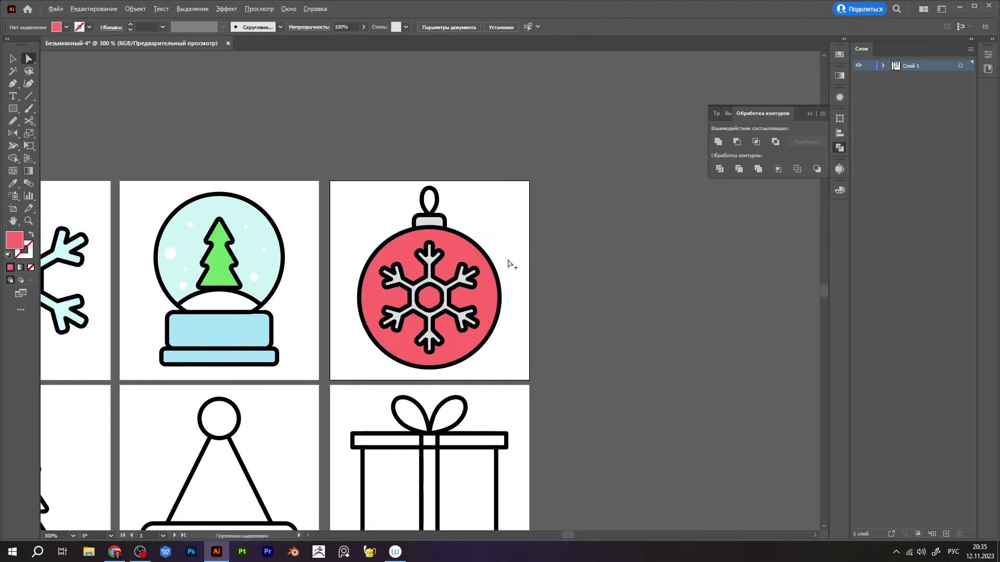
pyautogui.press('i')
pyautogui.click(150, 297)
# Step: Copy the tree's green onto the ornament cap with the Eyedropper
pyautogui.press('a')
pyautogui.scroll(1, 603, 225)
pyautogui.click(546, 282)
pyautogui.press('i')
pyautogui.click(262, 323)
pyautogui.press('v')
pyautogui.scroll(-2, 430, 190)
pyautogui.scroll(2, 218, 225)
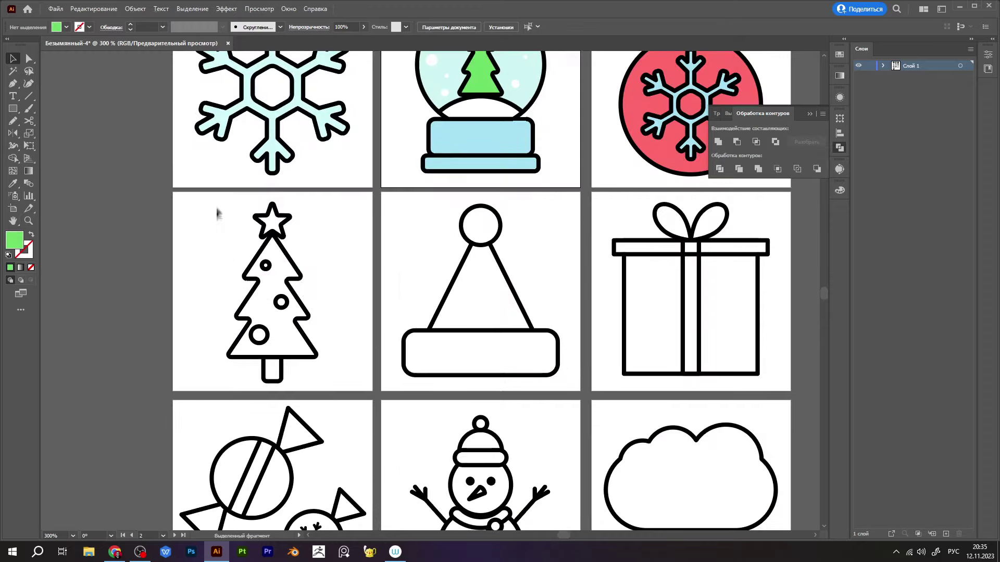
# Step: Expand the Christmas tree outlines and divide a light grey rectangle behind it
pyautogui.click(256, 221)
pyautogui.click(135, 9)
pyautogui.click(156, 135)
pyautogui.click(319, 317)
pyautogui.hotkey('ctrl', 'shift', 'a')
pyautogui.doubleClick(14, 239)
pyautogui.click(600, 201)
pyautogui.press('m')
pyautogui.moveTo(212, 197)
pyautogui.mouseDown()
pyautogui.moveTo(265, 291)
pyautogui.moveTo(340, 388)
pyautogui.mouseUp()
pyautogui.hotkey('ctrl', 'shift', '[')
pyautogui.press('v')
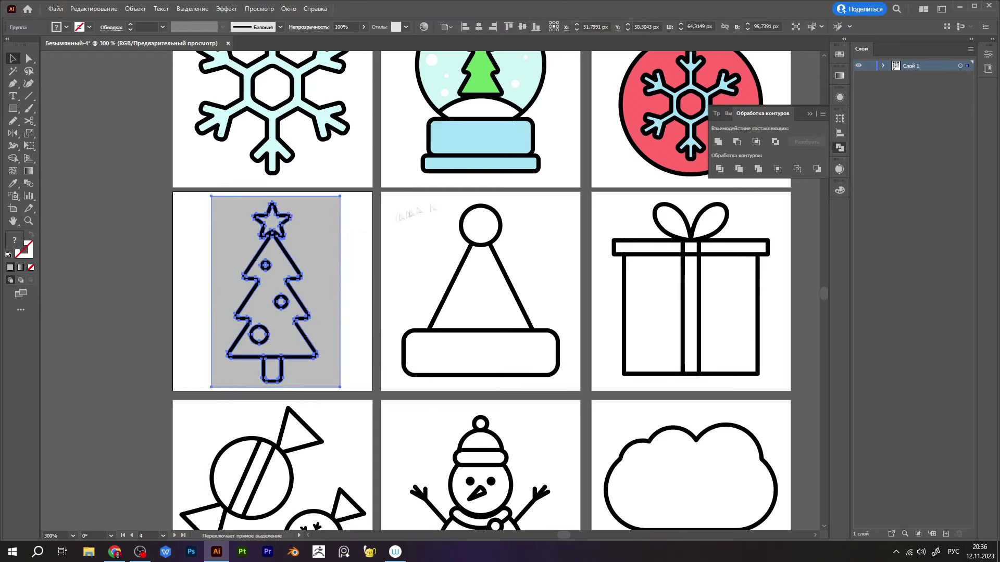
pyautogui.hotkey('ctrl', '7')
# Step: Eyedropper red onto the star and green onto the tree body
pyautogui.press('a')
pyautogui.click(272, 221)
pyautogui.press('i')
pyautogui.click(680, 72)
pyautogui.keyDown('ctrl'); pyautogui.click(265, 312); pyautogui.keyUp('ctrl')
pyautogui.click(480, 78)
# Step: Give the tree trunk a peach fill
pyautogui.press('a')
pyautogui.click(272, 370)
pyautogui.scroll(-1, 304, 355)
pyautogui.doubleClick(16, 241)
pyautogui.click(595, 199)
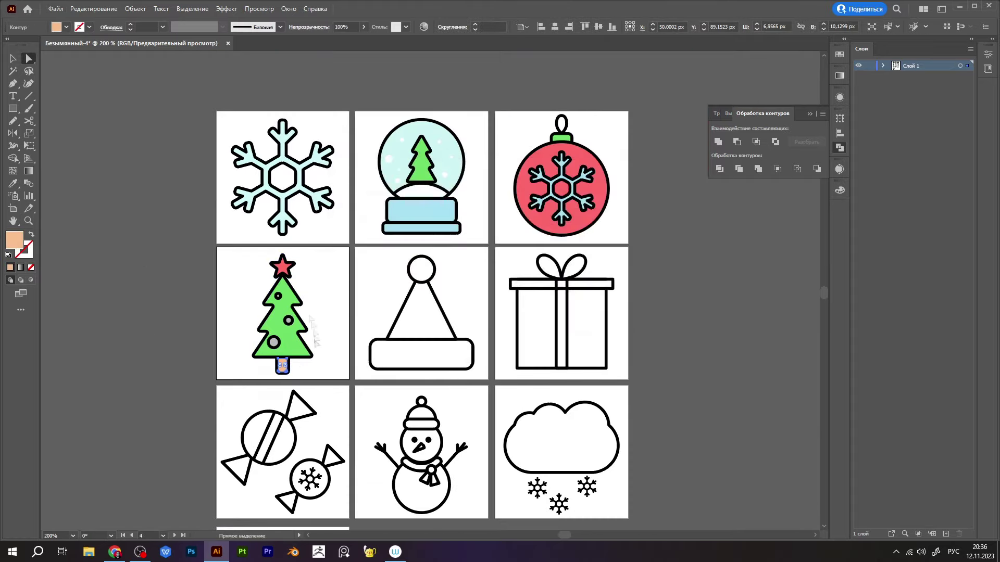
pyautogui.scroll(3, 305, 312)
pyautogui.scroll(-3, 304, 313)
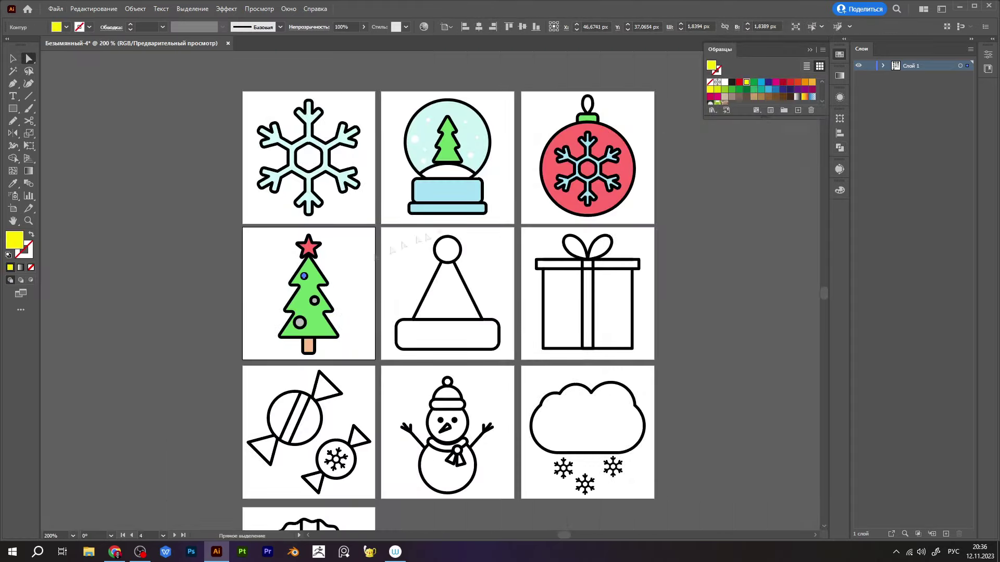
pyautogui.scroll(3, 340, 275)
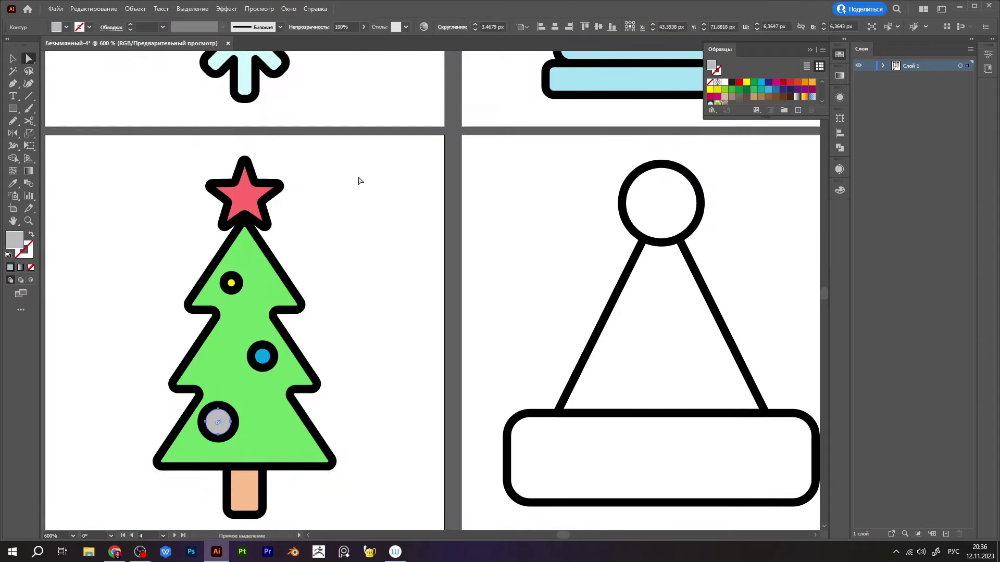
pyautogui.scroll(-3, 357, 178)
# Step: Expand the Santa hat icon's outlines into shapes
pyautogui.click(376, 327)
pyautogui.click(136, 9)
pyautogui.click(151, 120)
pyautogui.click(283, 318)
pyautogui.click(101, 268)
# Step: Divide a light grey rectangle with the hat shapes using Pathfinder
pyautogui.doubleClick(15, 240)
pyautogui.click(349, 219)
pyautogui.click(599, 200)
pyautogui.press('m')
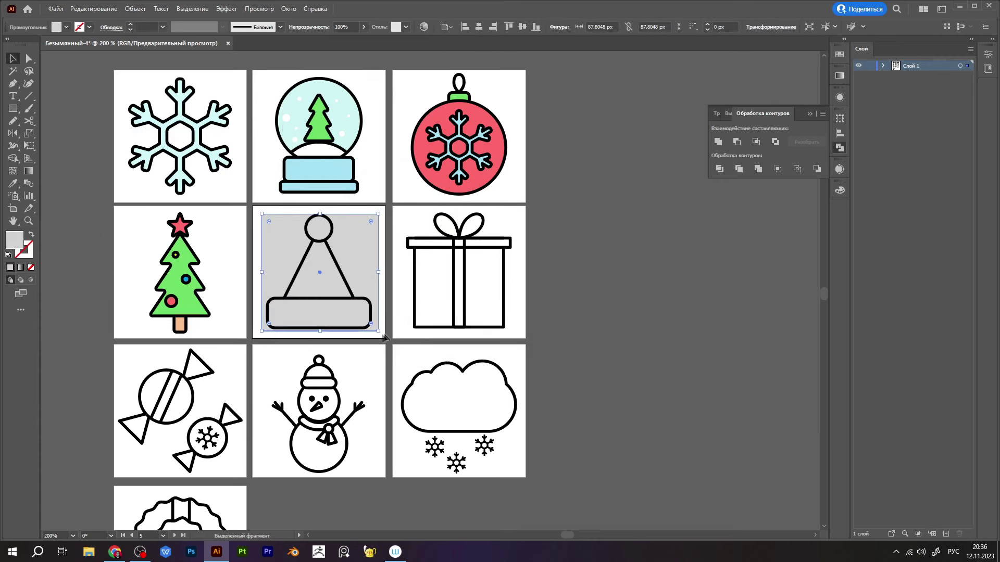
pyautogui.keyDown('shift'); pyautogui.click(371, 313); pyautogui.keyUp('shift')
pyautogui.click(721, 170)
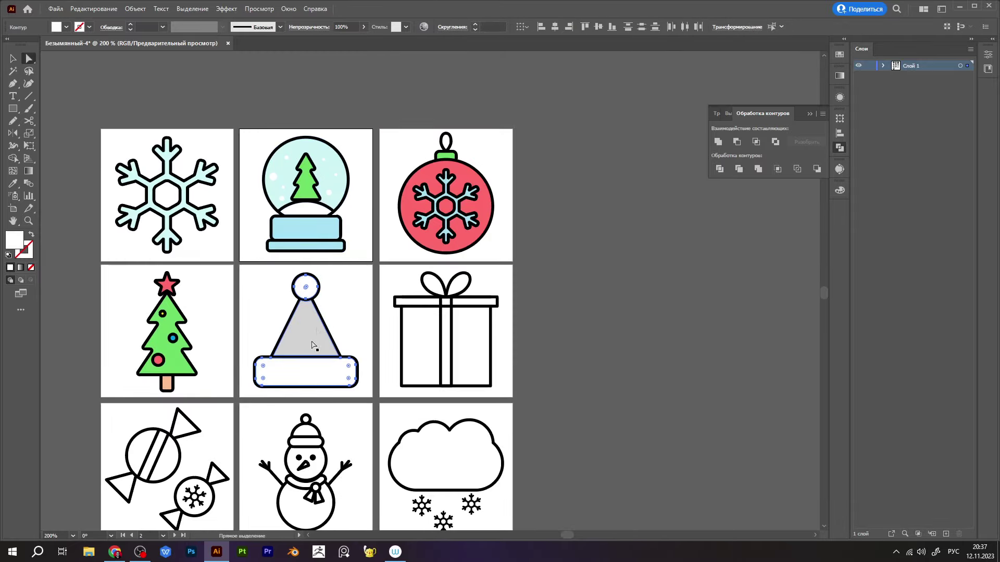
# Step: Colour the hat cone coral red with the Eyedropper
pyautogui.doubleClick(15, 239)
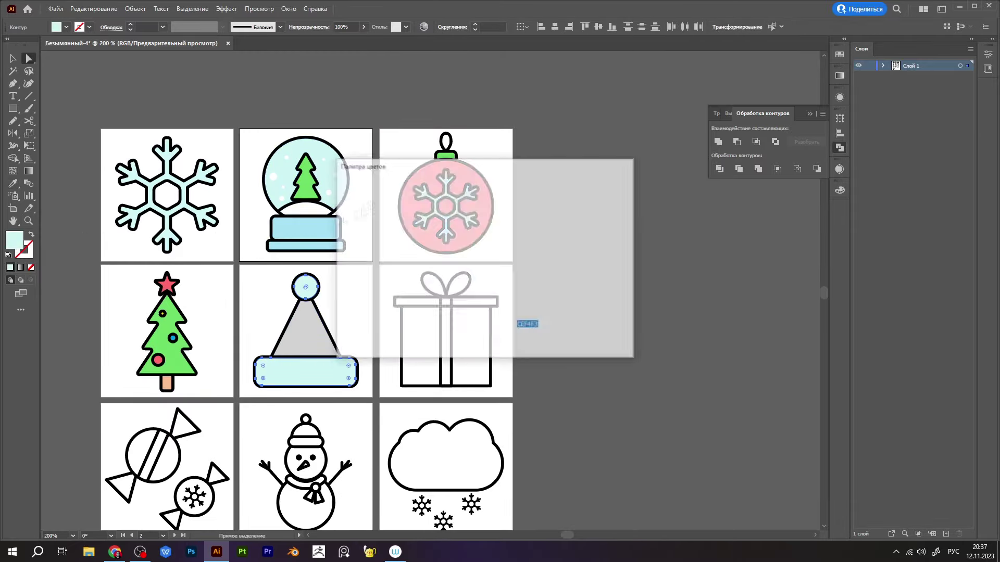
pyautogui.press('Escape')
pyautogui.press('i')
pyautogui.click(479, 230)
pyautogui.hscroll(3, 507, 245)
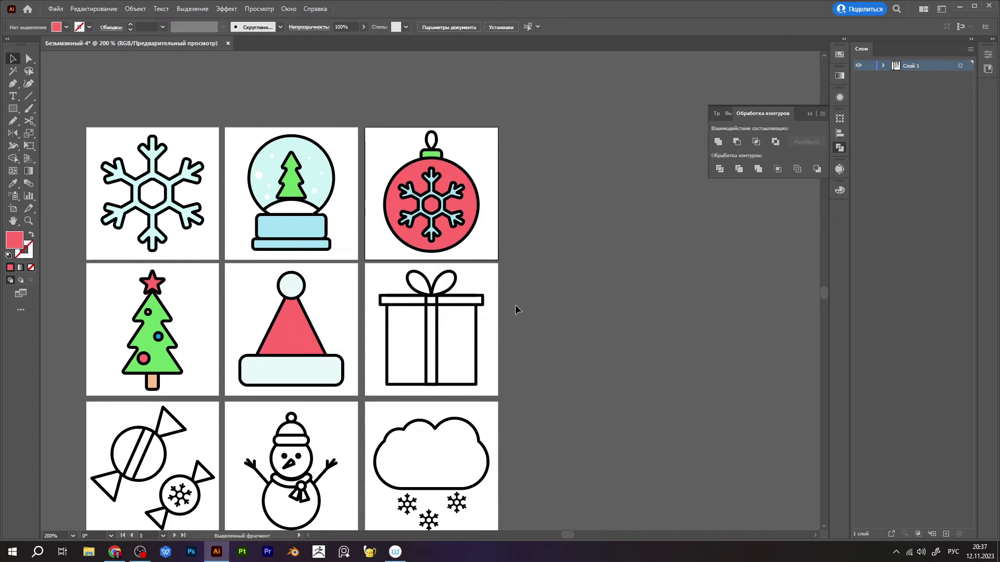
pyautogui.scroll(-1, 507, 245)
# Step: Draw a grey-filled rectangle over the gift box icon
pyautogui.press('v')
pyautogui.click(307, 323)
pyautogui.click(339, 261)
pyautogui.click(444, 273)
pyautogui.doubleClick(15, 244)
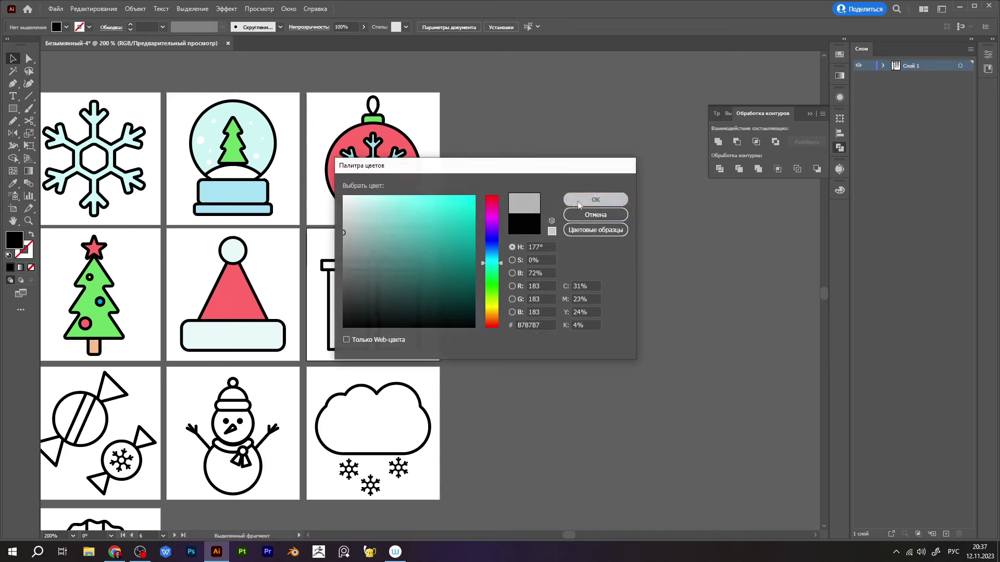
pyautogui.click(578, 200)
pyautogui.press('m')
pyautogui.moveTo(310, 230); pyautogui.dragTo(436, 358)
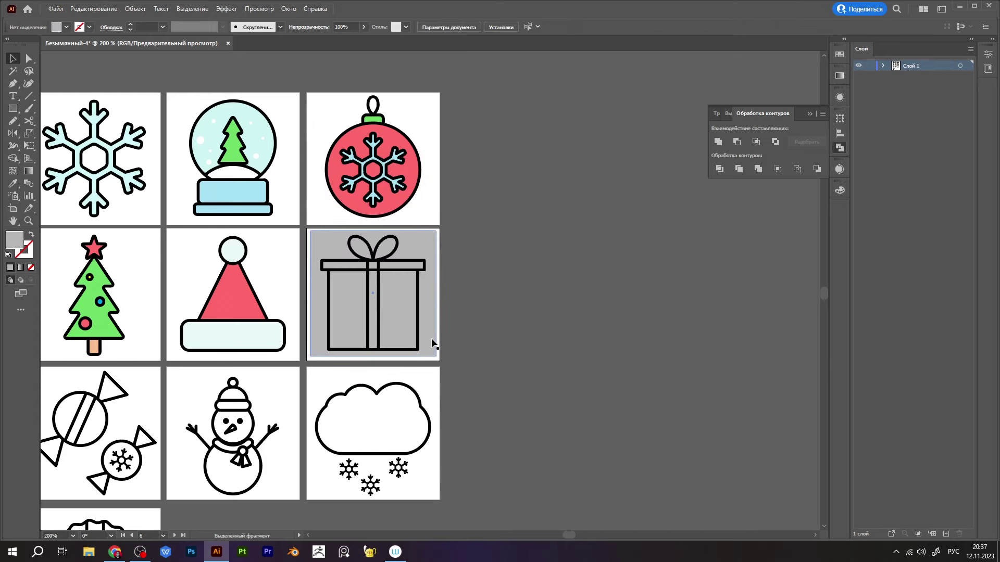
# Step: Send the grey rectangle behind the gift and give the box and lid peach fills
pyautogui.hotkey('ctrl', '[')
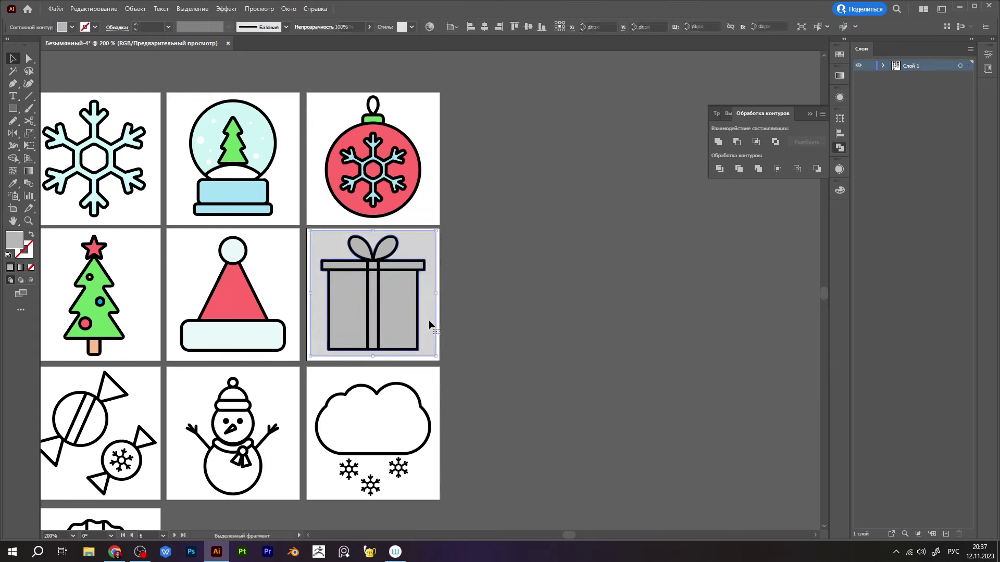
pyautogui.scroll(1, 428, 322)
pyautogui.hscroll(-5, 525, 277)
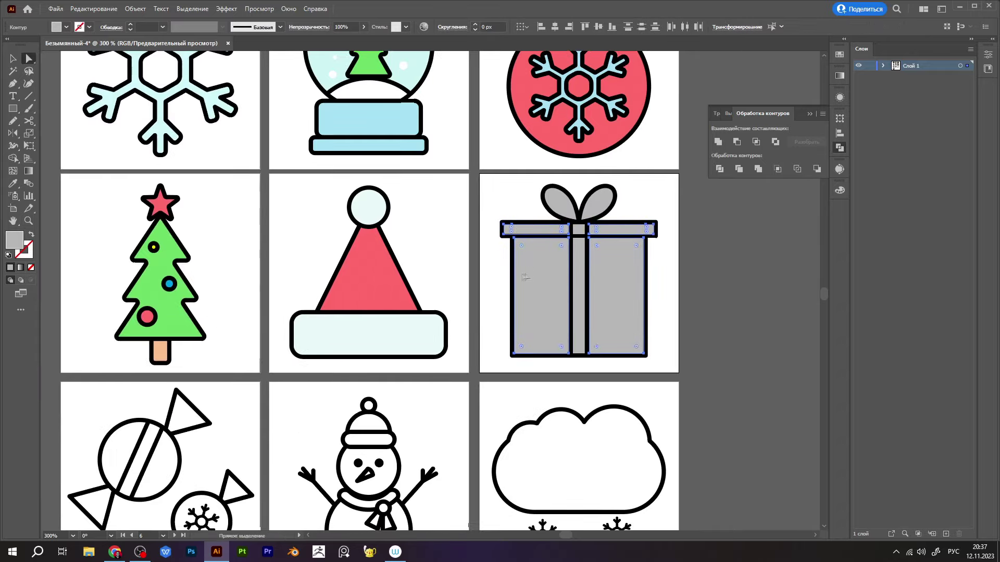
pyautogui.click(167, 346)
pyautogui.moveTo(478, 190); pyautogui.dragTo(401, 204)
pyautogui.doubleClick(14, 240)
pyautogui.click(406, 220)
pyautogui.press('Return')
# Step: Make the ribbon white and shift the gift box colour to yellow
pyautogui.scroll(1, 506, 249)
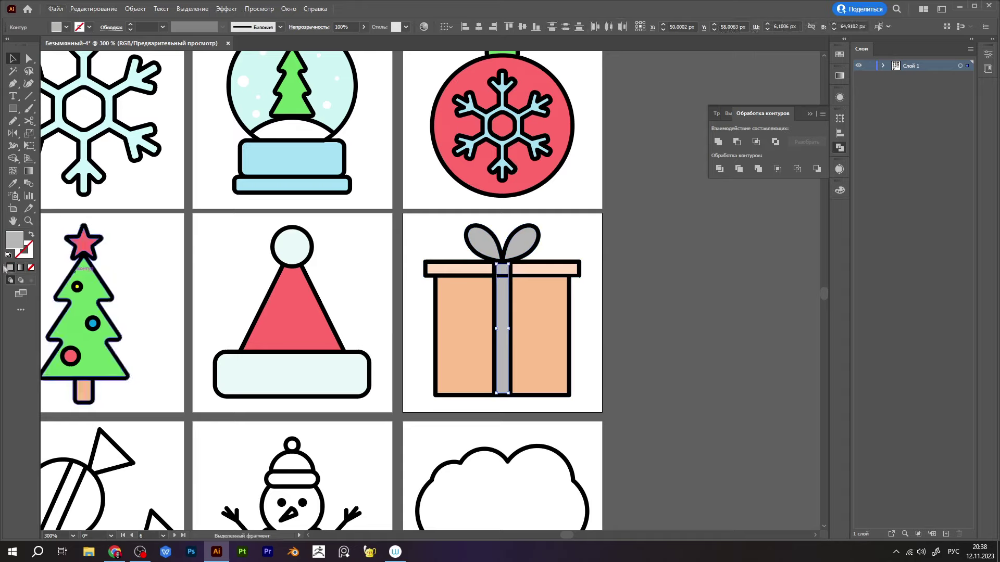
pyautogui.click(105, 265)
pyautogui.press('v')
pyautogui.hotkey('ctrl', 'shift', 'a')
pyautogui.moveTo(524, 255); pyautogui.dragTo(456, 254)
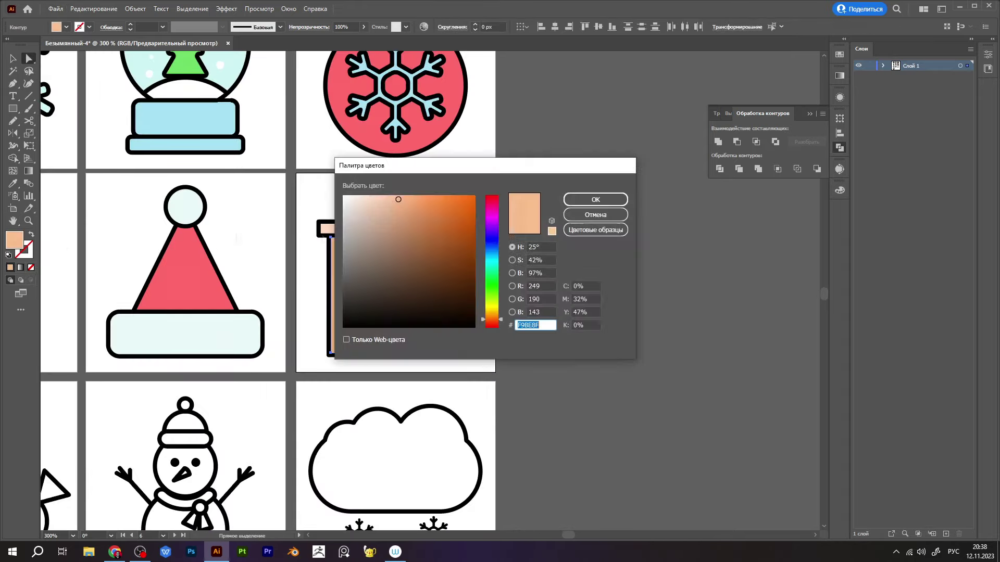
pyautogui.moveTo(493, 320); pyautogui.dragTo(492, 312)
pyautogui.press('Return')
# Step: Copy the box's yellow onto the lid and lighten it to a paler yellow
pyautogui.press('i')
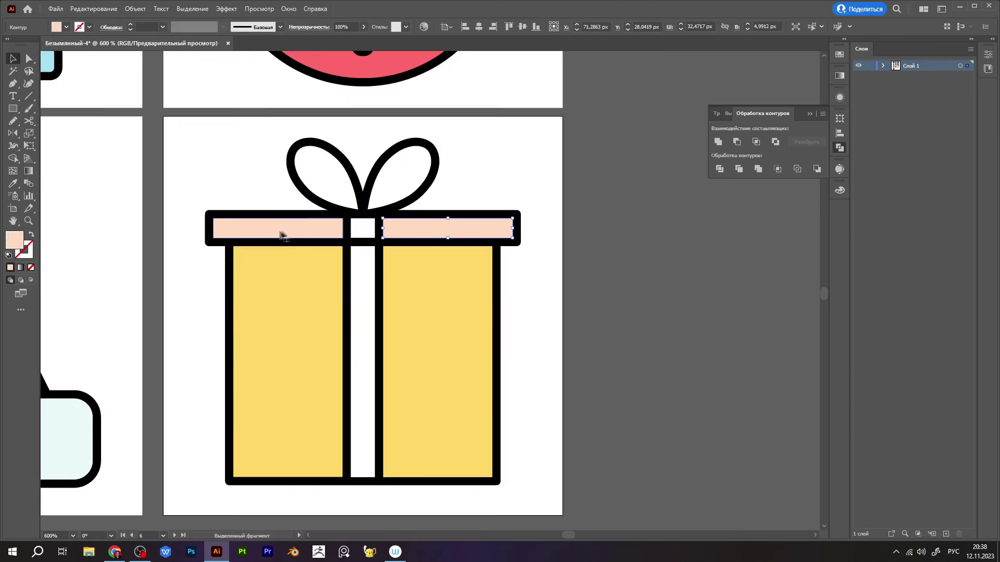
pyautogui.click(287, 365)
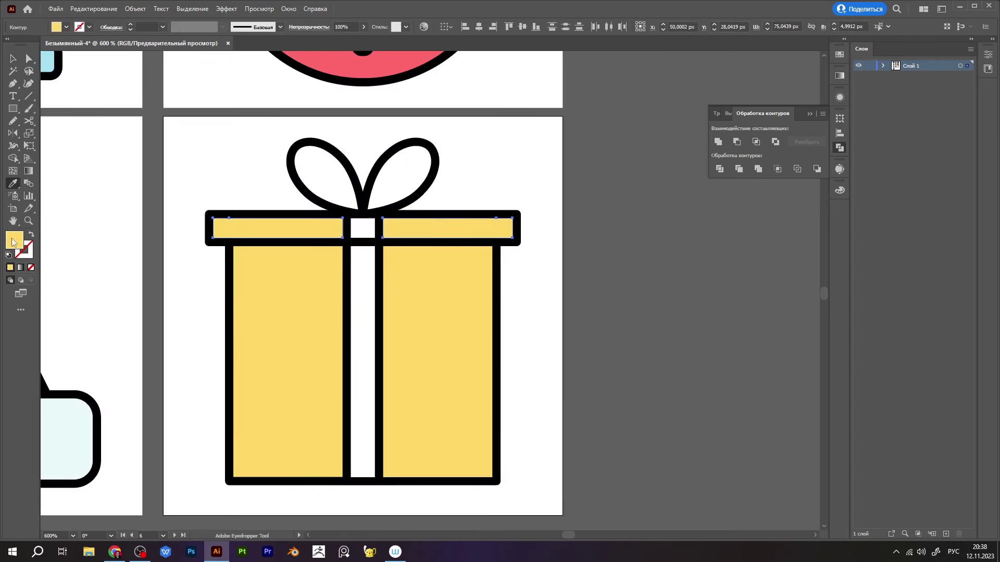
pyautogui.doubleClick(14, 239)
pyautogui.click(405, 198)
pyautogui.press('Return')
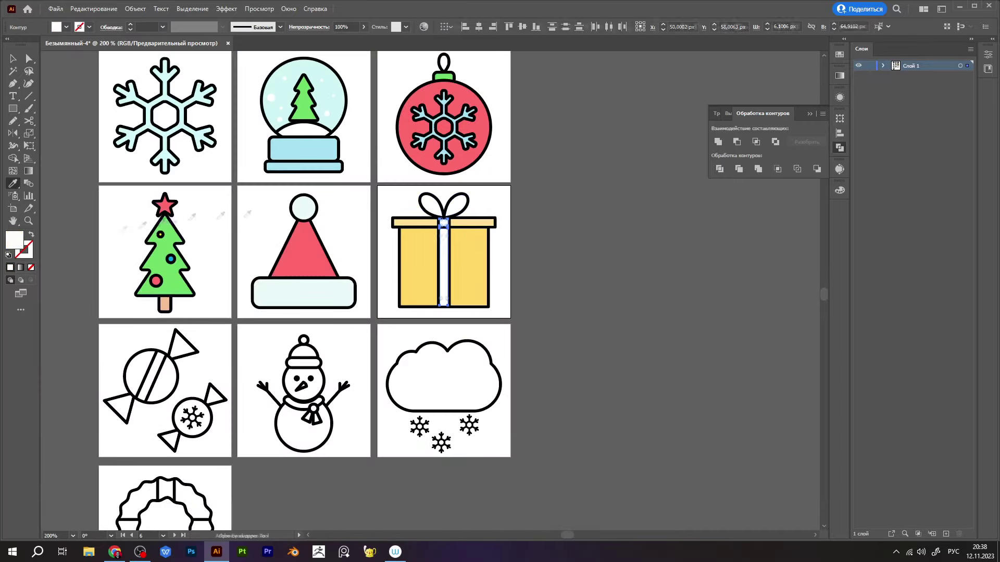
# Step: Give the gift ribbon the globe base's light blue
pyautogui.click(303, 149)
pyautogui.press('v')
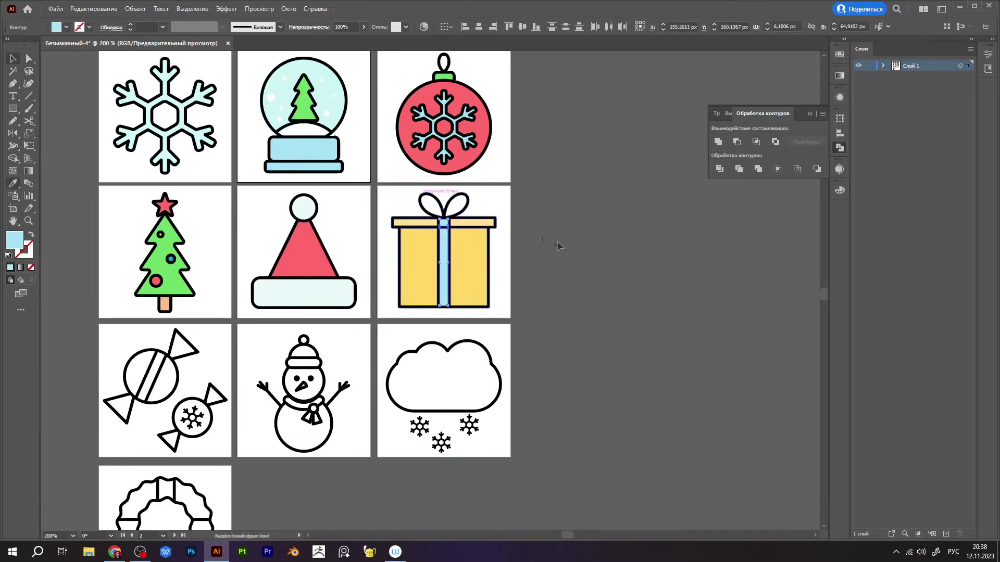
pyautogui.hotkey('ctrl', '+')
pyautogui.click(191, 264)
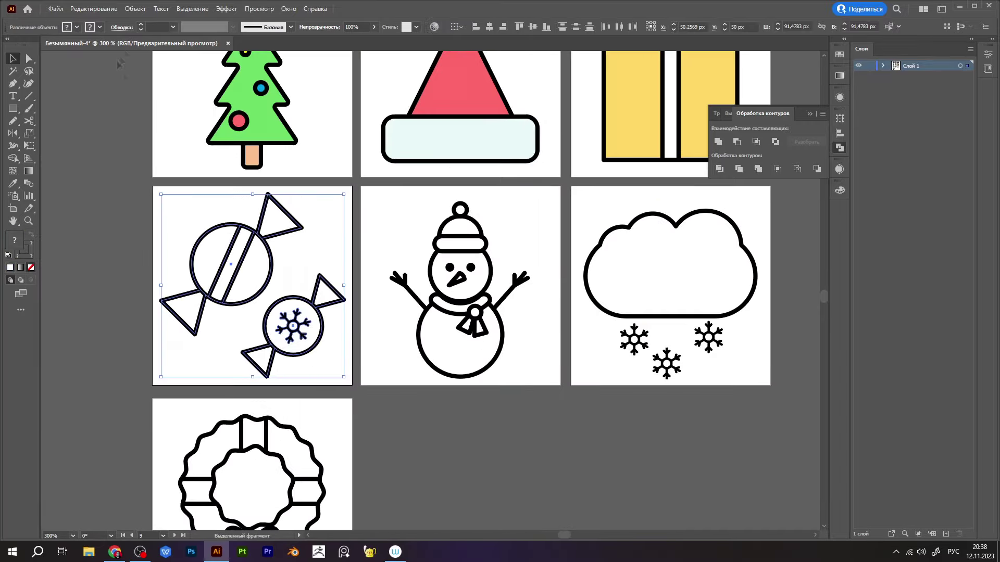
# Step: Draw a grey rectangle over the candy artboard, send it behind and trim it to the candies
pyautogui.rightClick(121, 442)
pyautogui.doubleClick(14, 239)
pyautogui.click(595, 201)
pyautogui.moveTo(147, 187); pyautogui.dragTo(352, 383)
pyautogui.hotkey('ctrl', 'shift', '[')
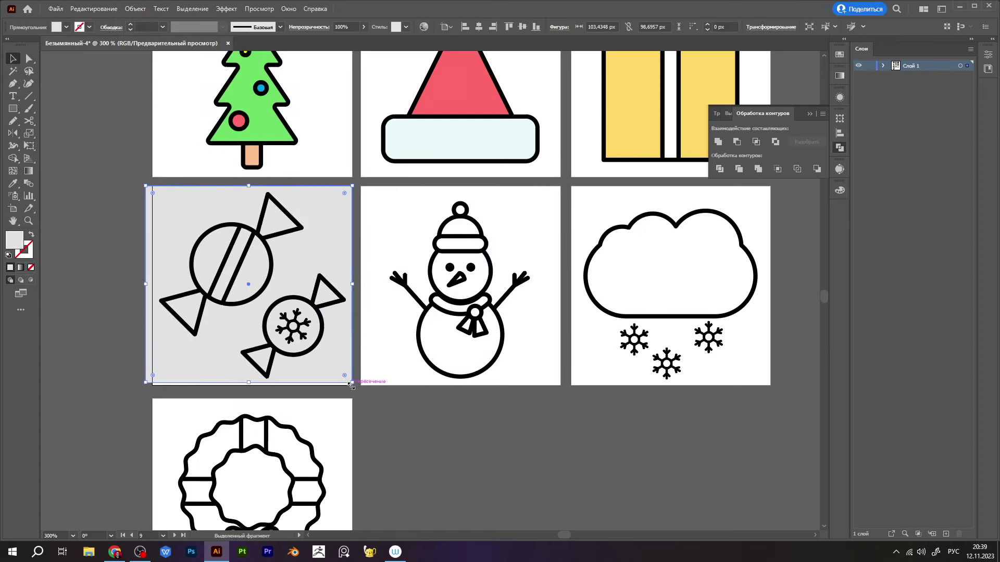
pyautogui.hotkey('ctrl', 'a')
pyautogui.hotkey('ctrl', '8')
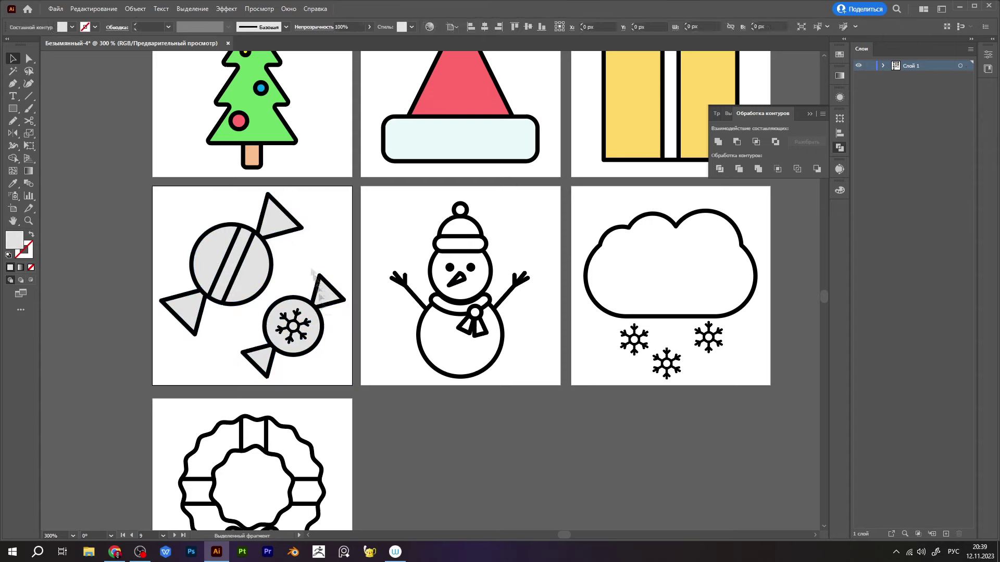
# Step: Recolour the candies light blue with a yellow stripe and green with a black snowflake
pyautogui.press('i')
pyautogui.hotkey('ctrl', '-')
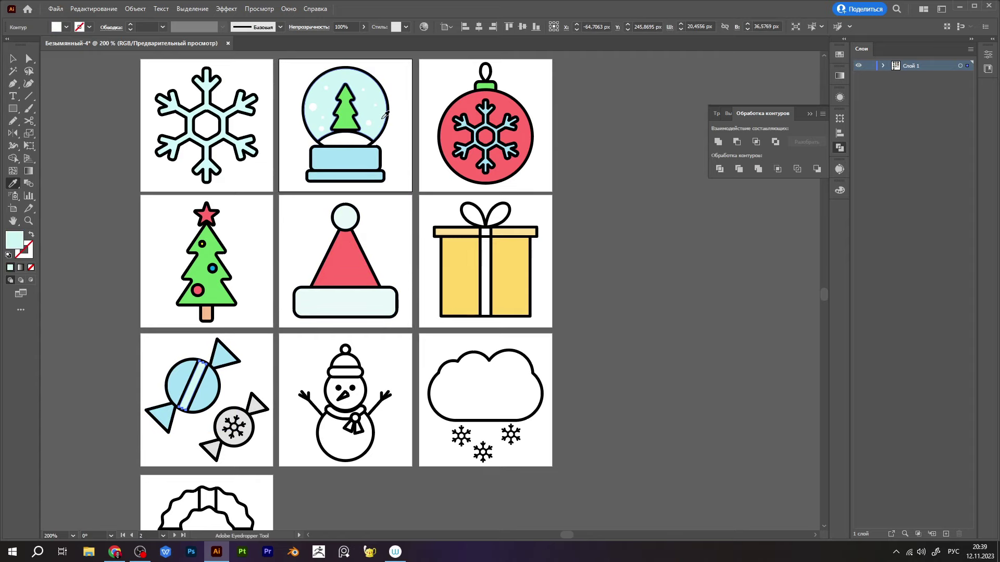
pyautogui.press('a')
pyautogui.scroll(-2, 319, 337)
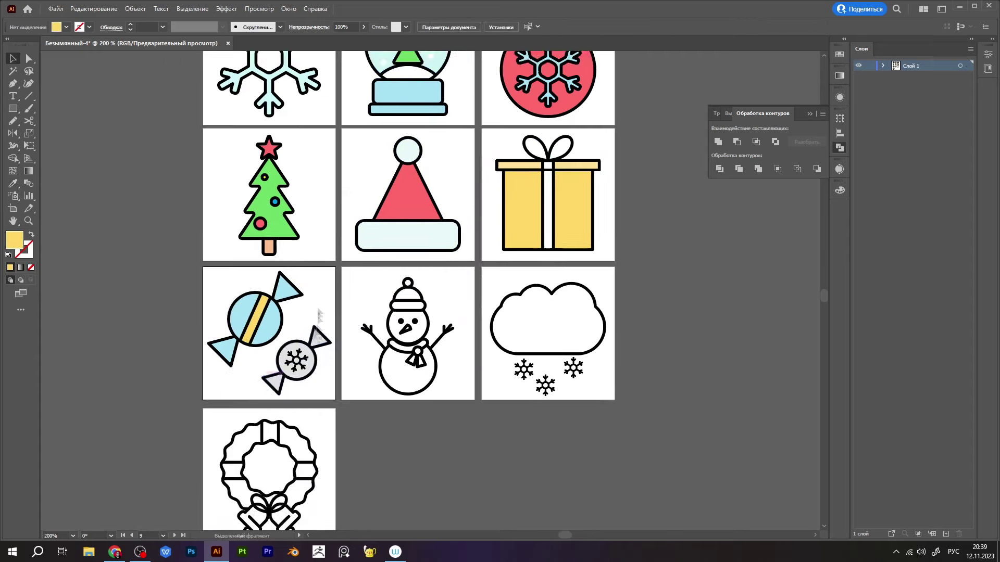
pyautogui.scroll(1, 319, 338)
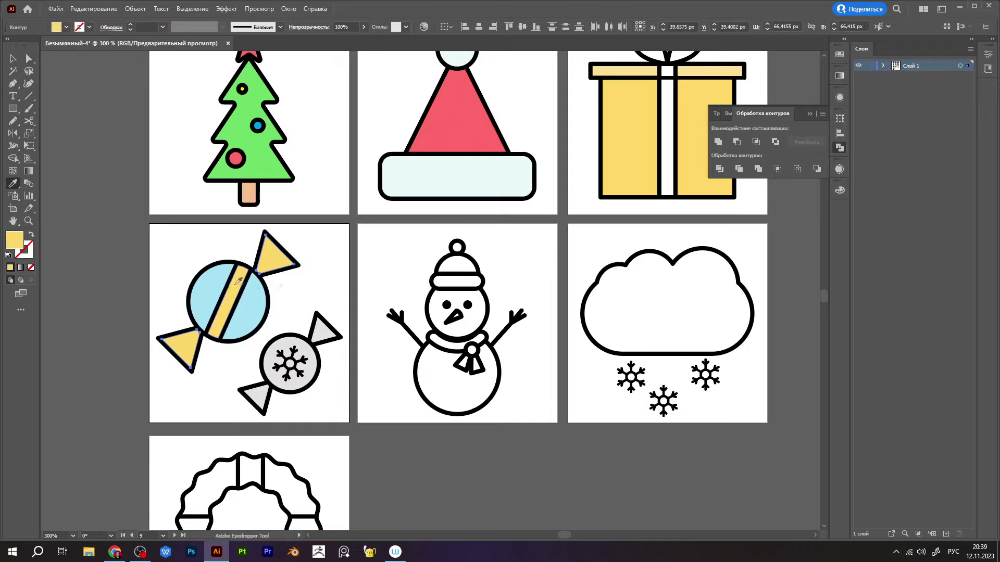
pyautogui.press('a')
pyautogui.scroll(-1, 262, 398)
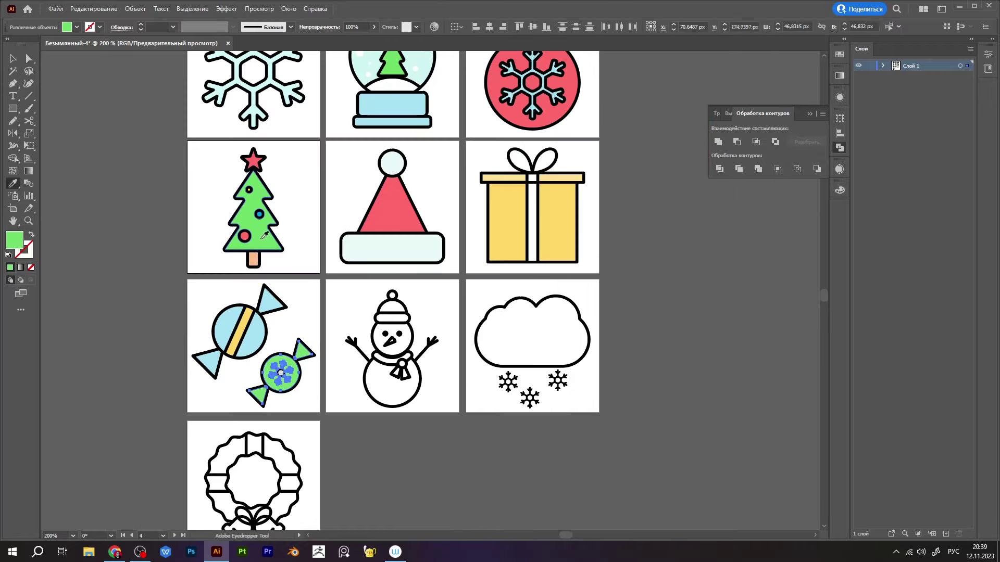
pyautogui.click(264, 236)
pyautogui.press('a')
pyautogui.scroll(3, 281, 373)
pyautogui.hscroll(3, 395, 331)
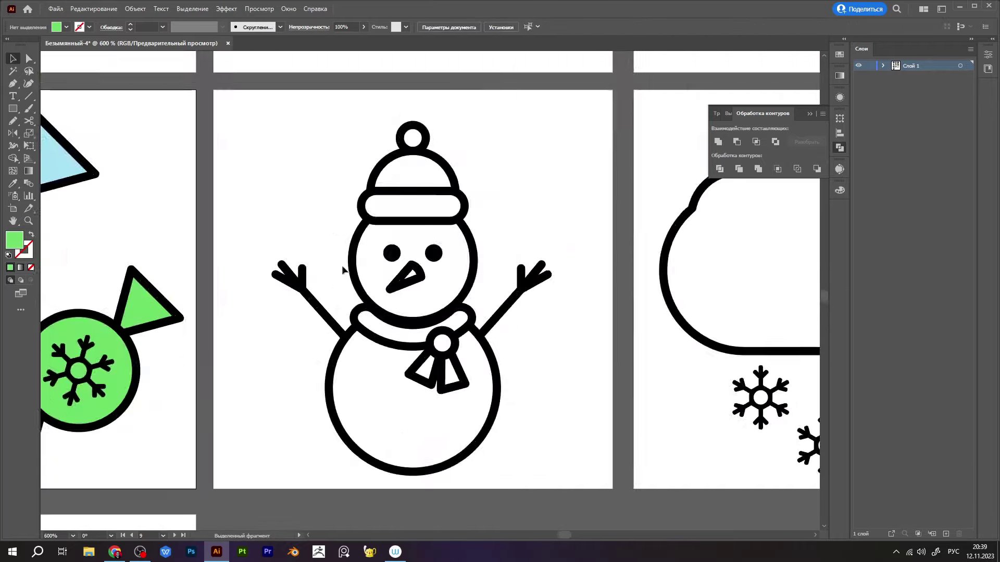
# Step: Expand the snowman's outlines
pyautogui.scroll(-1, 396, 331)
pyautogui.click(136, 9)
pyautogui.click(167, 138)
pyautogui.click(313, 319)
pyautogui.click(508, 384)
pyautogui.hscroll(1, 365, 312)
# Step: Add a light grey EAEAEA rectangle behind the snowman and trim it to the snowman's shape
pyautogui.doubleClick(14, 240)
pyautogui.click(595, 200)
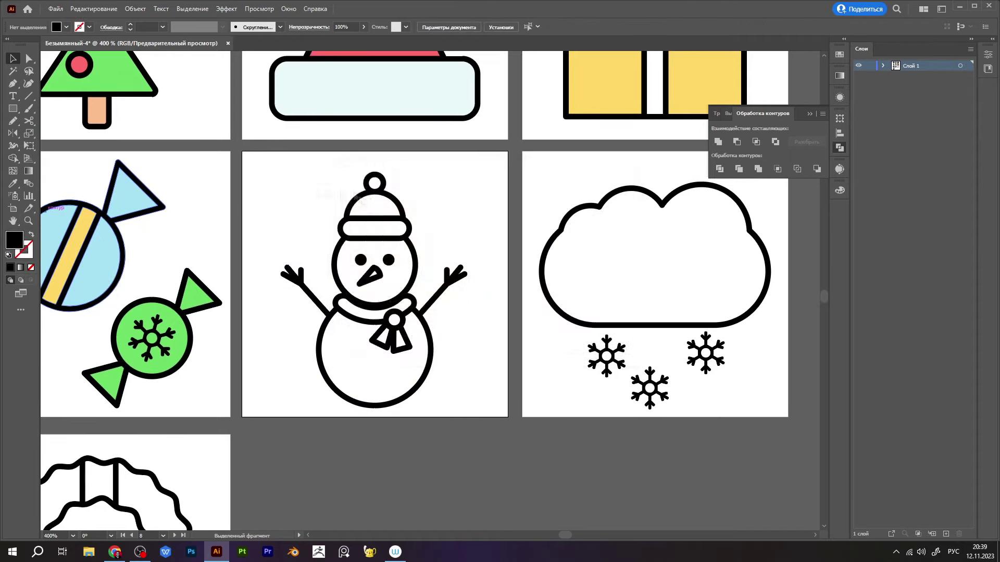
pyautogui.press('m')
pyautogui.moveTo(255, 159); pyautogui.dragTo(486, 417)
pyautogui.hotkey('ctrl', 'shift', '[')
pyautogui.keyDown('shift'); pyautogui.click(374, 339); pyautogui.keyUp('shift')
pyautogui.hotkey('shift', 'm')
pyautogui.keyDown('alt'); pyautogui.click(469, 212); pyautogui.keyUp('alt')
# Step: Give the snowman's hat band and pompom the gift's yellow
pyautogui.press('a')
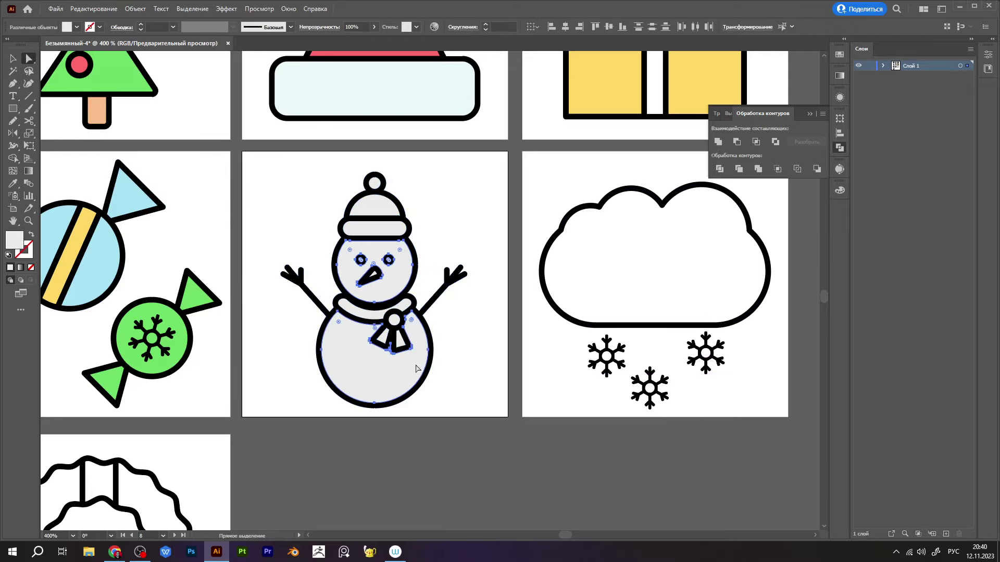
pyautogui.scroll(-1, 408, 279)
pyautogui.scroll(-2, 397, 305)
pyautogui.scroll(2, 426, 309)
pyautogui.click(357, 279)
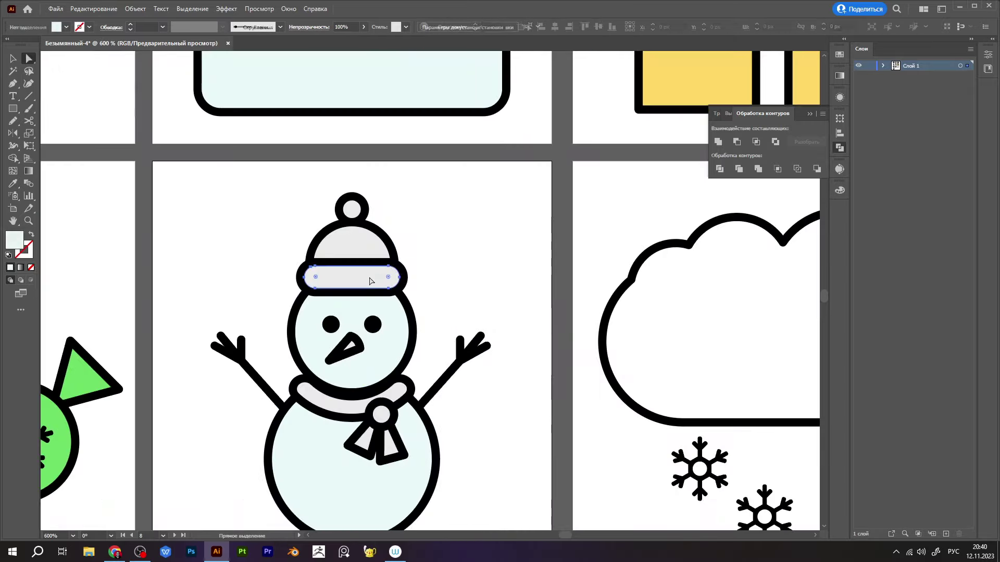
pyautogui.scroll(-3, 409, 350)
pyautogui.press('i')
pyautogui.click(469, 270)
pyautogui.scroll(3, 371, 348)
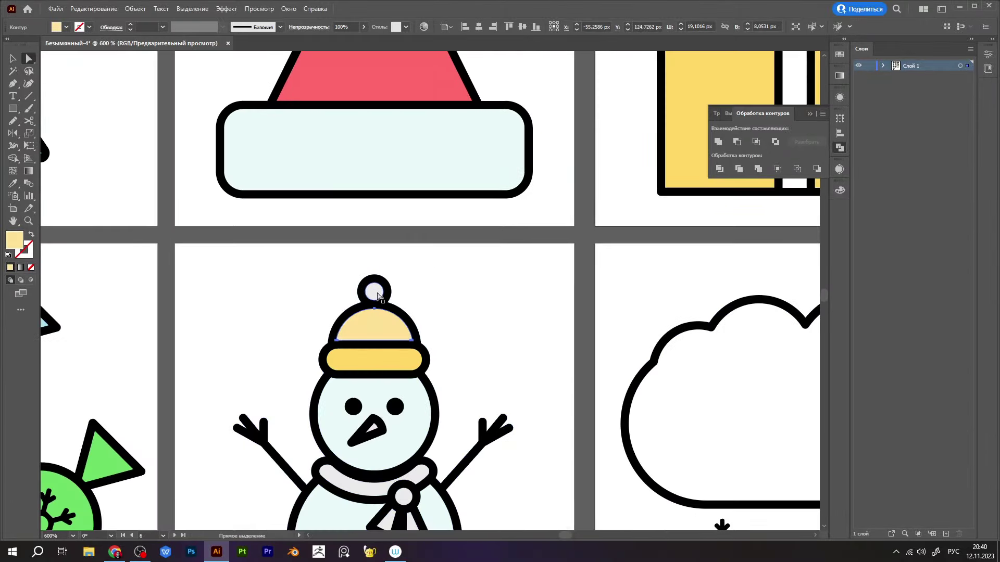
pyautogui.keyDown('ctrl'); pyautogui.click(374, 290); pyautogui.keyUp('ctrl')
pyautogui.click(391, 357)
pyautogui.scroll(-3, 385, 339)
# Step: Colour the snowman's nose orange
pyautogui.press('a')
pyautogui.click(380, 318)
pyautogui.scroll(4, 338, 280)
pyautogui.click(338, 279)
pyautogui.scroll(-3, 337, 280)
pyautogui.press('i')
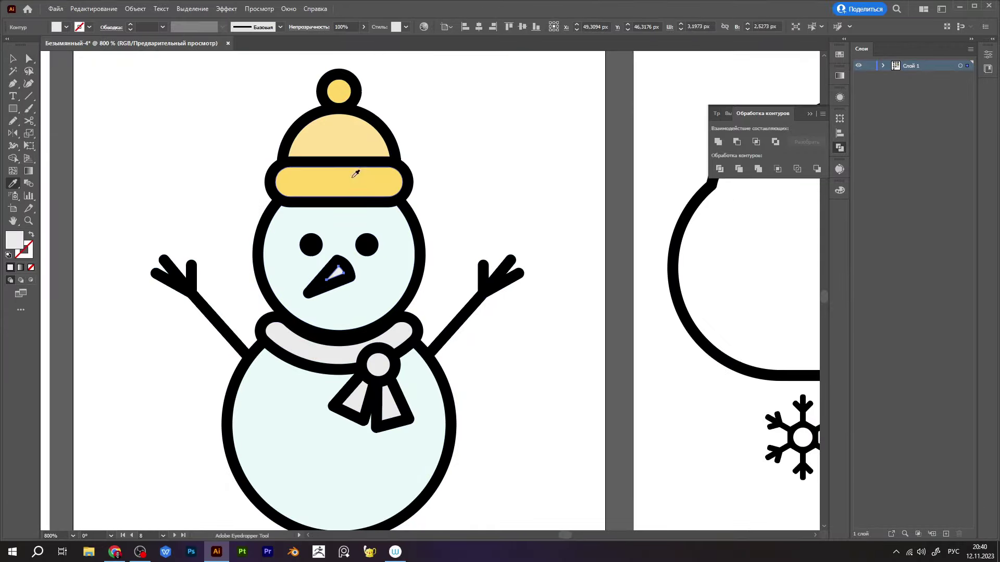
pyautogui.doubleClick(14, 240)
pyautogui.click(584, 199)
pyautogui.press('a')
pyautogui.click(511, 162)
pyautogui.moveTo(404, 337); pyautogui.dragTo(442, 278)
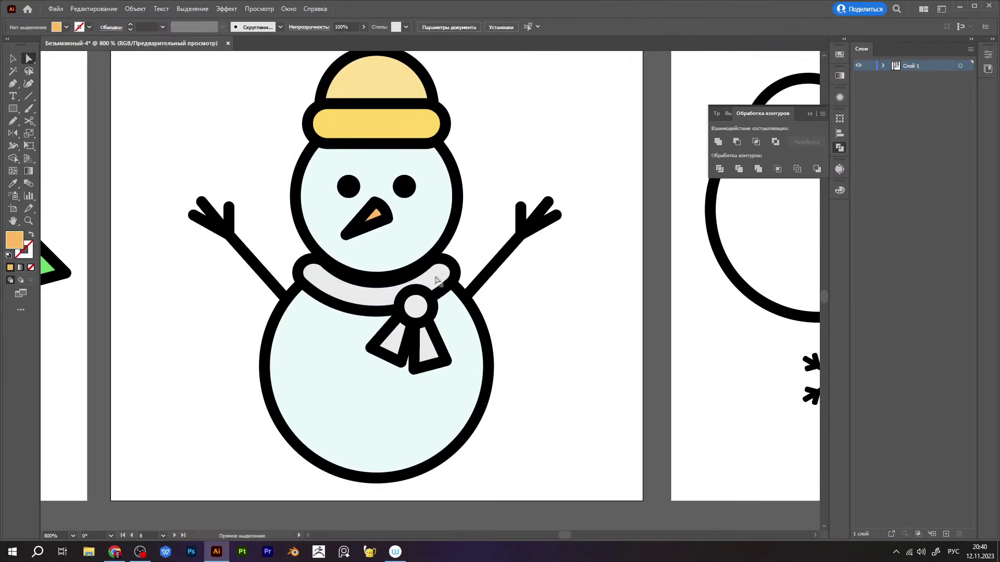
pyautogui.scroll(-3, 426, 349)
# Step: Select everything in the cloud icon and expand its outlines
pyautogui.moveTo(477, 393); pyautogui.dragTo(336, 373)
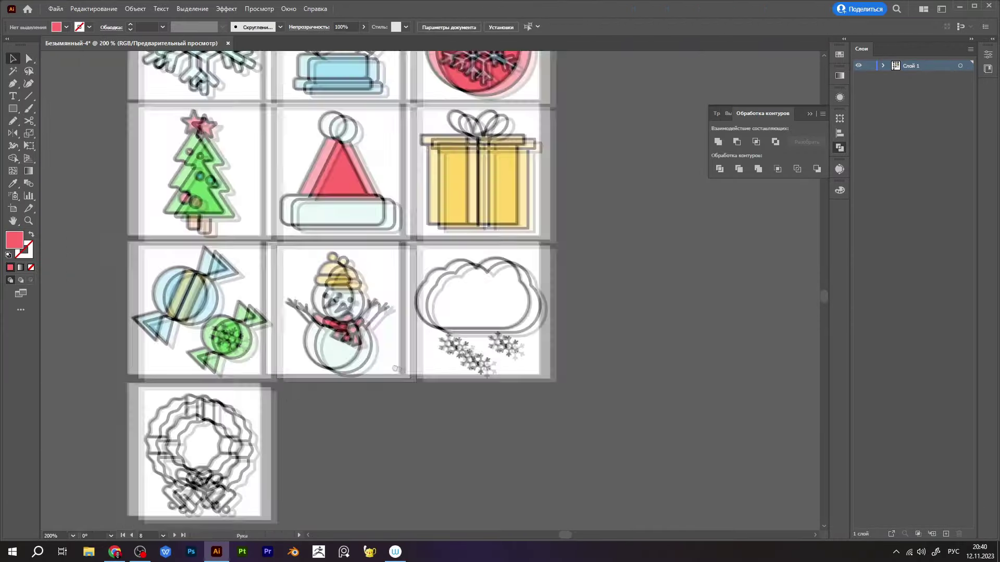
pyautogui.moveTo(366, 201); pyautogui.dragTo(547, 378)
pyautogui.click(135, 9)
pyautogui.click(156, 156)
pyautogui.press('Return')
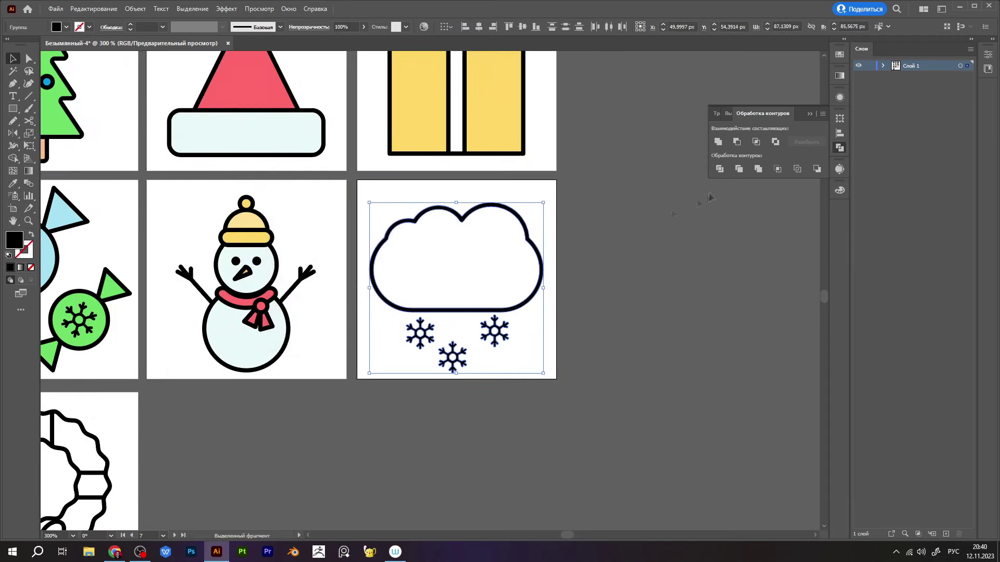
# Step: Draw a light grey rectangle over the cloud artboard behind the cloud
pyautogui.click(339, 273)
pyautogui.doubleClick(14, 239)
pyautogui.click(580, 198)
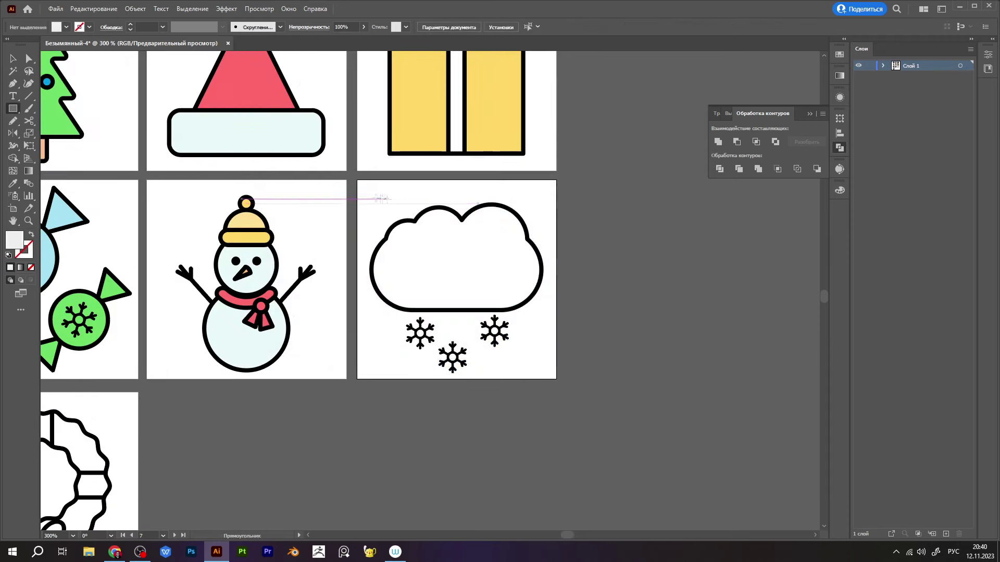
pyautogui.press('m')
pyautogui.moveTo(362, 191); pyautogui.dragTo(565, 400)
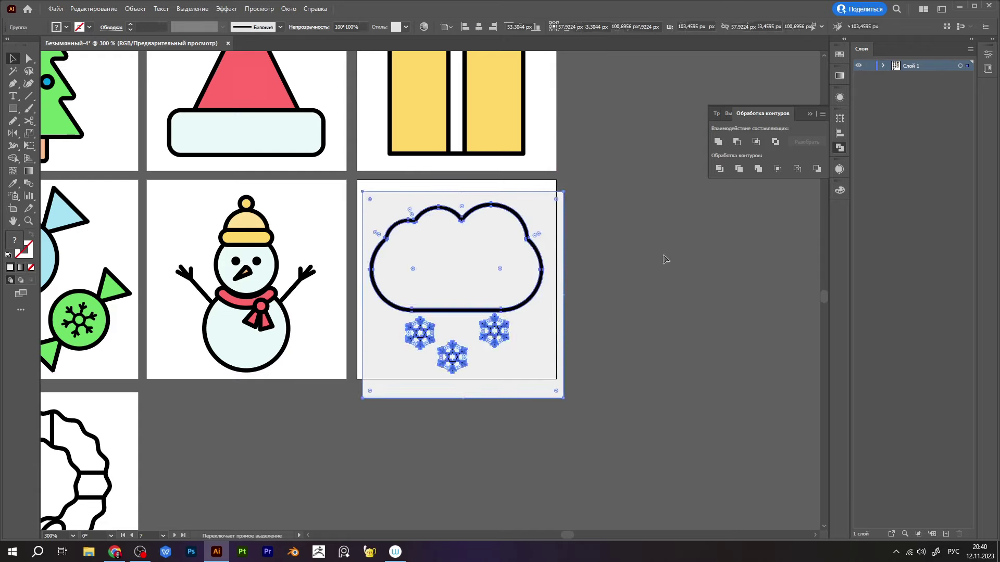
pyautogui.scroll(3, 503, 344)
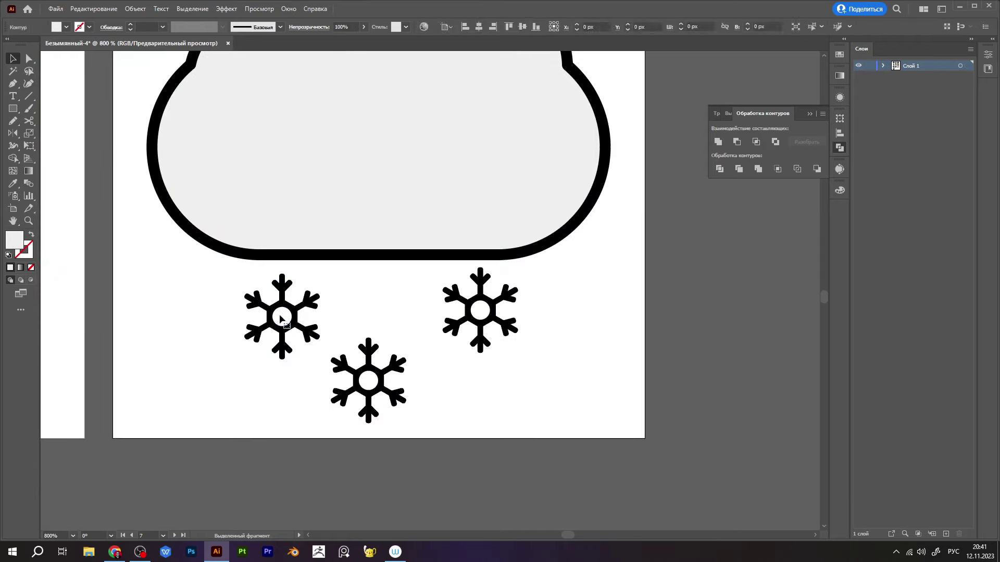
pyautogui.scroll(-3, 279, 319)
pyautogui.scroll(-2, 546, 352)
# Step: Fill the cloud's three snowflakes with pale blue
pyautogui.moveTo(546, 353); pyautogui.dragTo(397, 301)
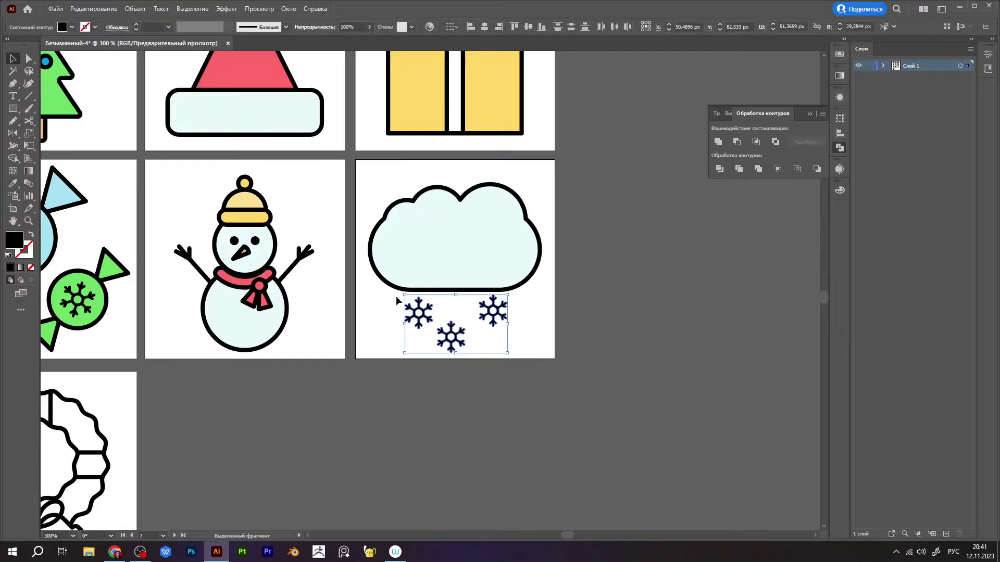
pyautogui.click(78, 190)
pyautogui.scroll(-2, 312, 291)
pyautogui.press('v')
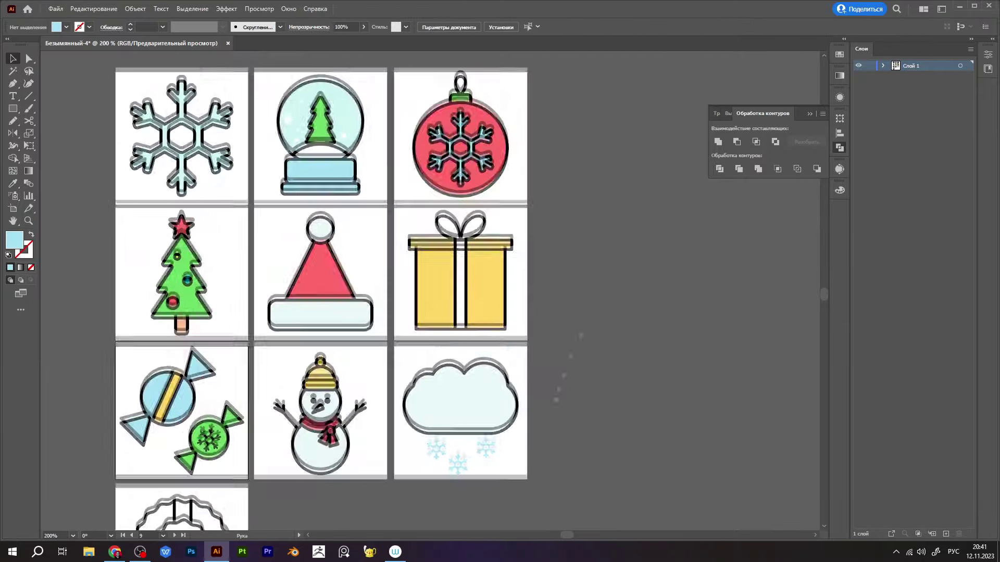
pyautogui.click(479, 407)
pyautogui.scroll(1, 428, 489)
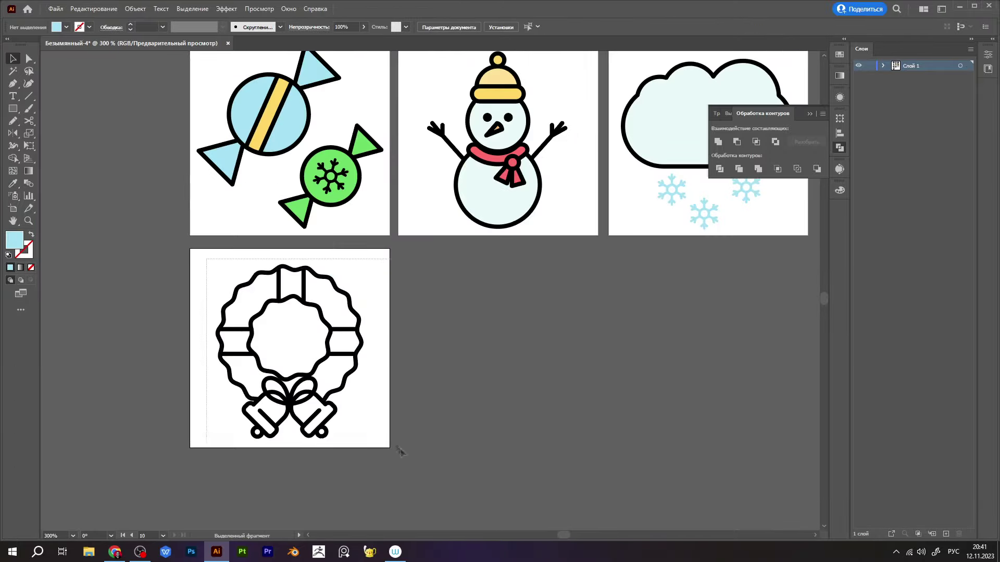
# Step: Turn the wreath's lines into a compound path
pyautogui.moveTo(400, 451); pyautogui.dragTo(354, 427)
pyautogui.click(135, 9)
pyautogui.click(333, 413)
pyautogui.click(427, 410)
# Step: Draw a light grey rectangle behind the wreath and clip it to the wreath body
pyautogui.doubleClick(14, 240)
pyautogui.click(578, 200)
pyautogui.press('m')
pyautogui.moveTo(186, 254); pyautogui.dragTo(410, 454)
pyautogui.press('v')
pyautogui.hotkey('ctrl', 'shift', '[')
pyautogui.moveTo(177, 271); pyautogui.dragTo(416, 364)
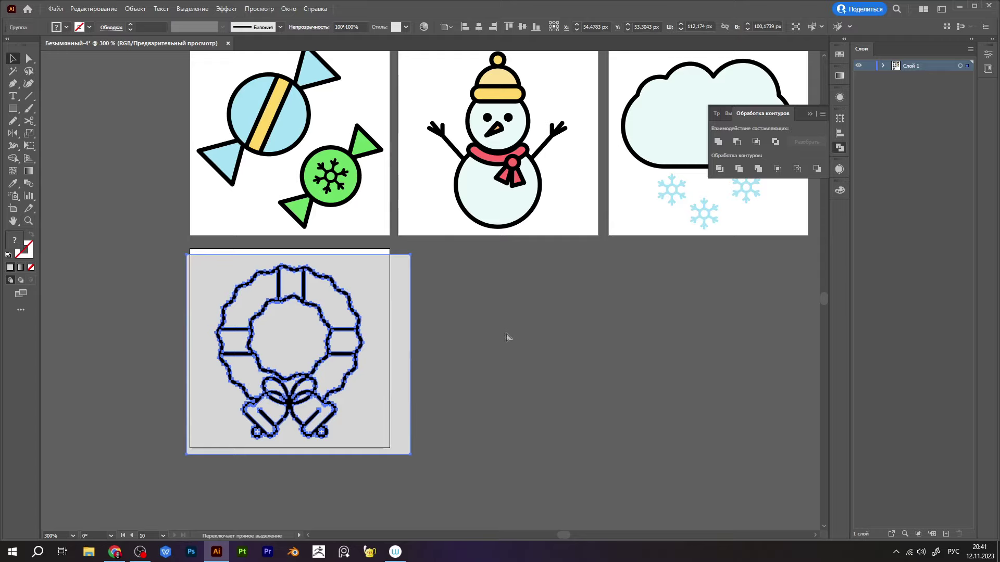
pyautogui.hotkey('ctrl', '7')
# Step: Colour the wreath body green and its three bands coral red
pyautogui.press('a')
pyautogui.click(333, 379)
pyautogui.scroll(3, 365, 388)
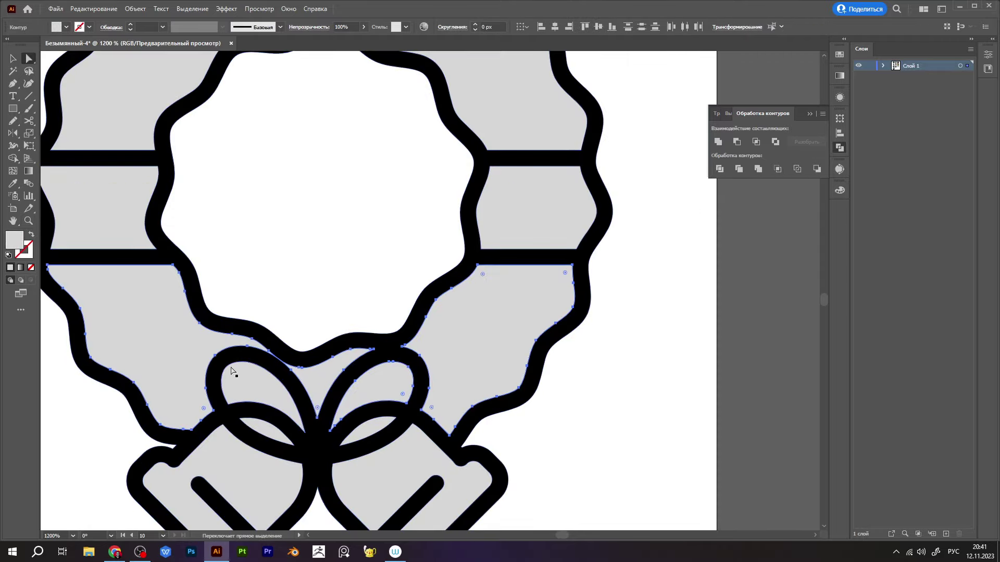
pyautogui.scroll(-3, 421, 370)
pyautogui.press('i')
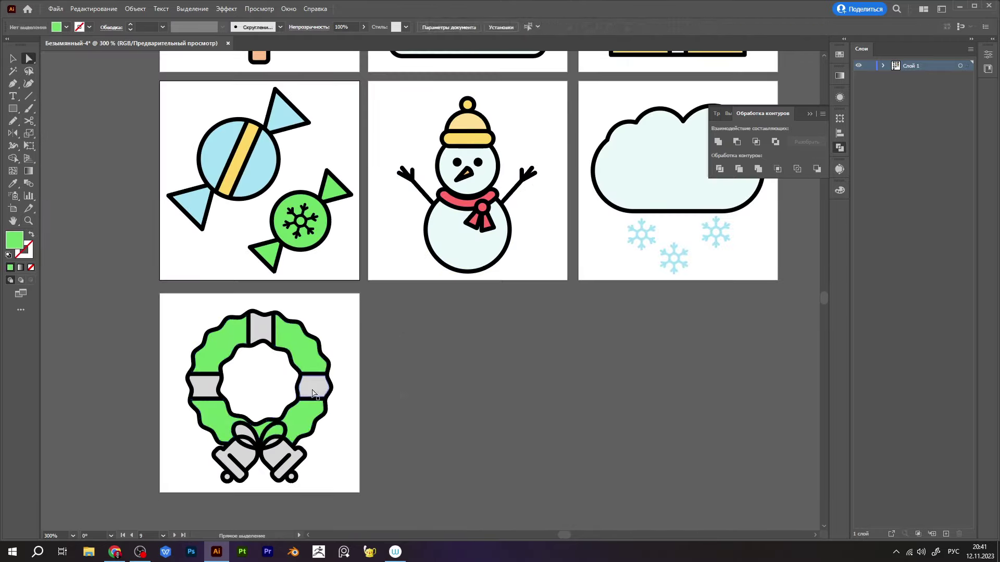
pyautogui.click(312, 393)
pyautogui.keyDown('shift'); pyautogui.click(260, 327); pyautogui.keyUp('shift')
pyautogui.keyDown('shift'); pyautogui.click(210, 396); pyautogui.keyUp('shift')
pyautogui.scroll(3, 261, 436)
# Step: Recolour the bow red and the bells yellow
pyautogui.press('a')
pyautogui.click(245, 432)
pyautogui.scroll(-3, 259, 365)
pyautogui.keyDown('shift'); pyautogui.click(313, 327); pyautogui.keyUp('shift')
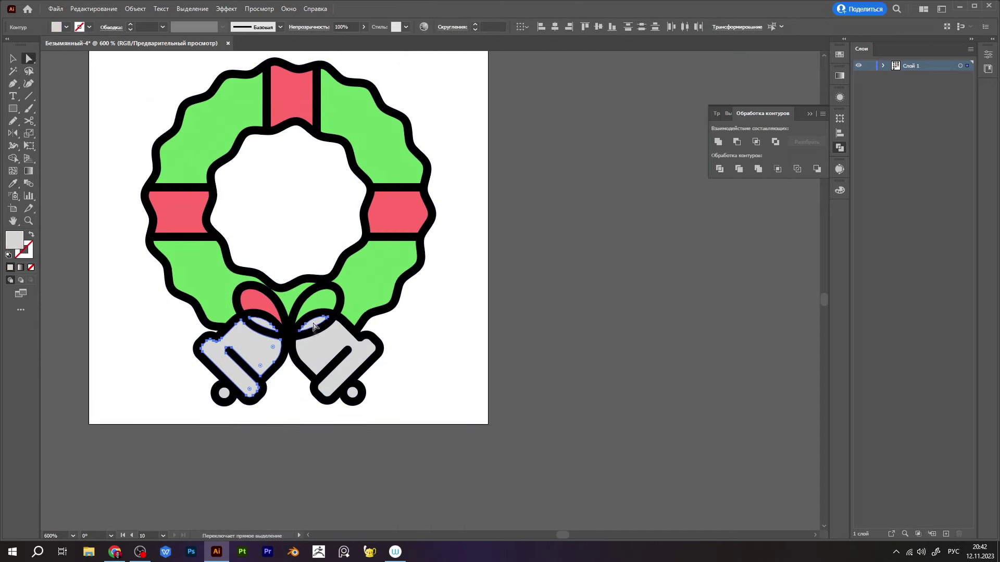
pyautogui.scroll(-2, 335, 399)
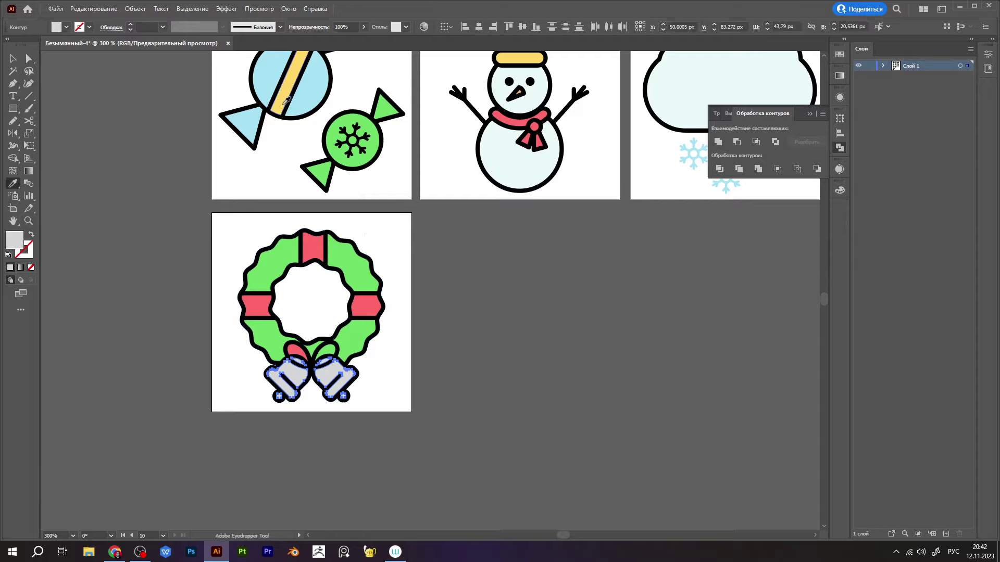
pyautogui.click(486, 319)
pyautogui.scroll(-1, 520, 323)
pyautogui.scroll(3, 560, 330)
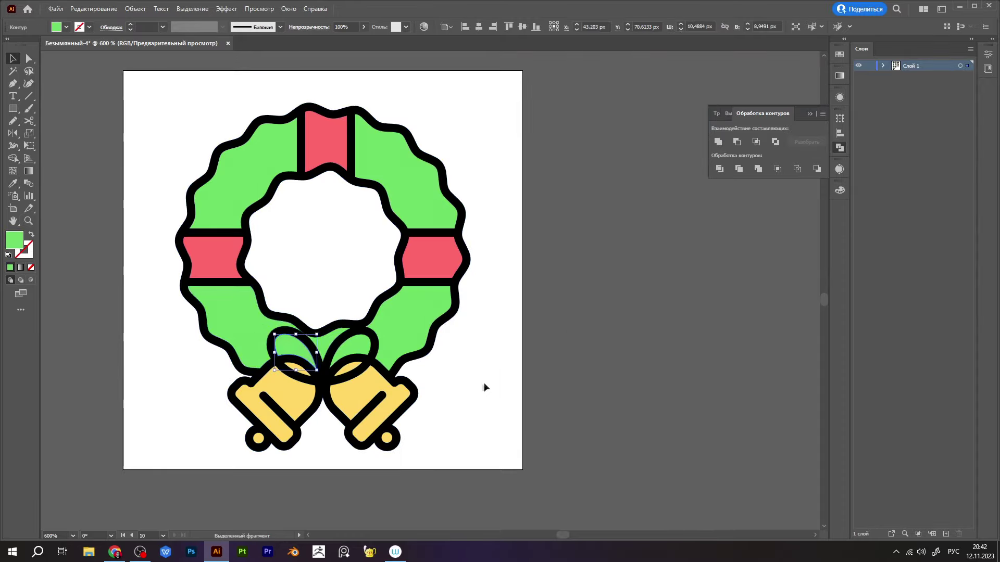
pyautogui.scroll(-2, 482, 384)
pyautogui.scroll(-2, 512, 411)
pyautogui.scroll(1, 519, 421)
pyautogui.click(385, 233)
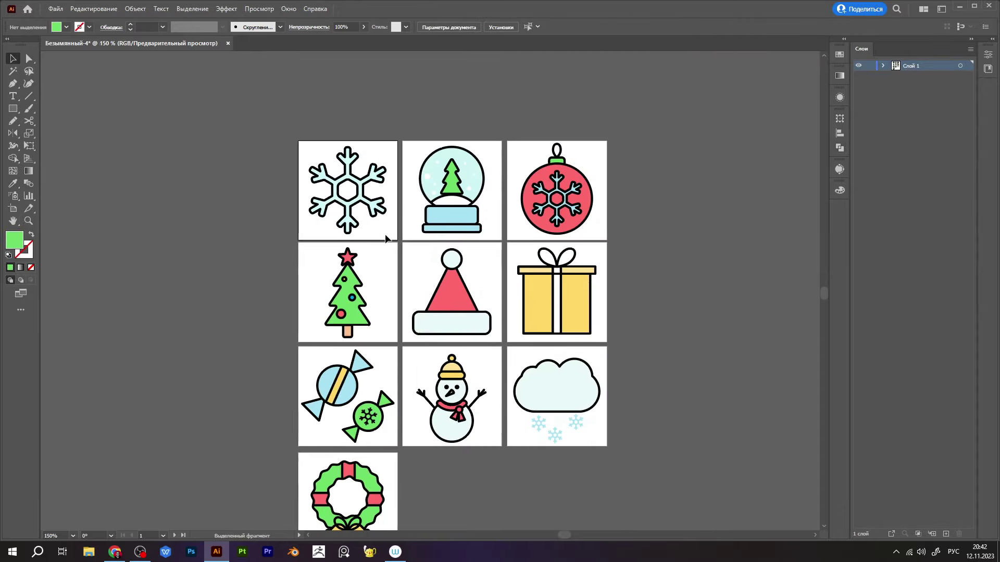
pyautogui.hotkey('ctrl', '0')
pyautogui.moveTo(385, 234); pyautogui.dragTo(89, 234)
pyautogui.moveTo(520, 234); pyautogui.dragTo(270, 235)
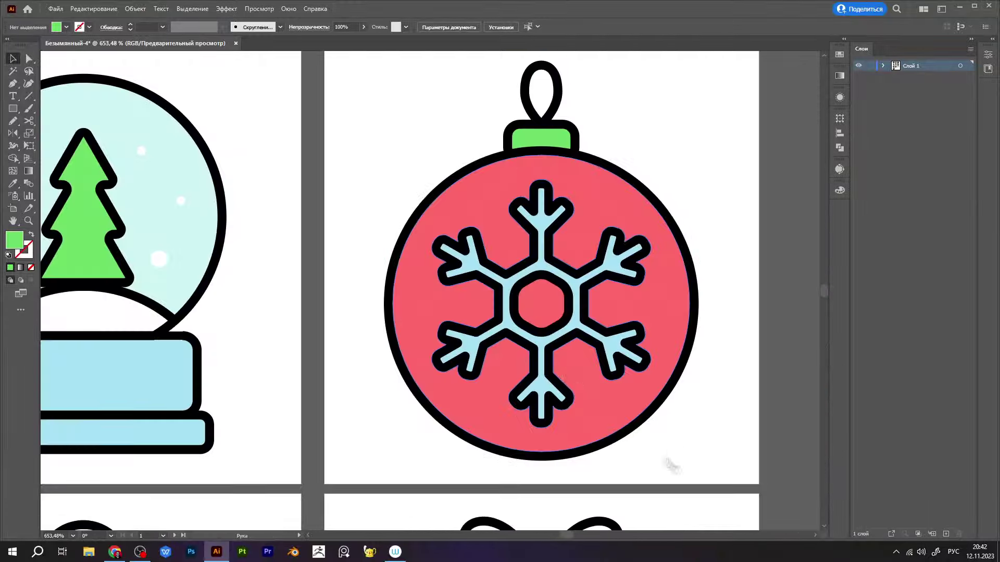
pyautogui.moveTo(521, 338); pyautogui.dragTo(521, 104)
pyautogui.moveTo(364, 261); pyautogui.dragTo(500, 261)
pyautogui.moveTo(312, 260); pyautogui.dragTo(601, 261)
pyautogui.moveTo(417, 416)
pyautogui.mouseDown()
pyautogui.moveTo(417, 166)
pyautogui.moveTo(416, 209)
pyautogui.mouseUp()
pyautogui.moveTo(521, 261); pyautogui.dragTo(187, 260)
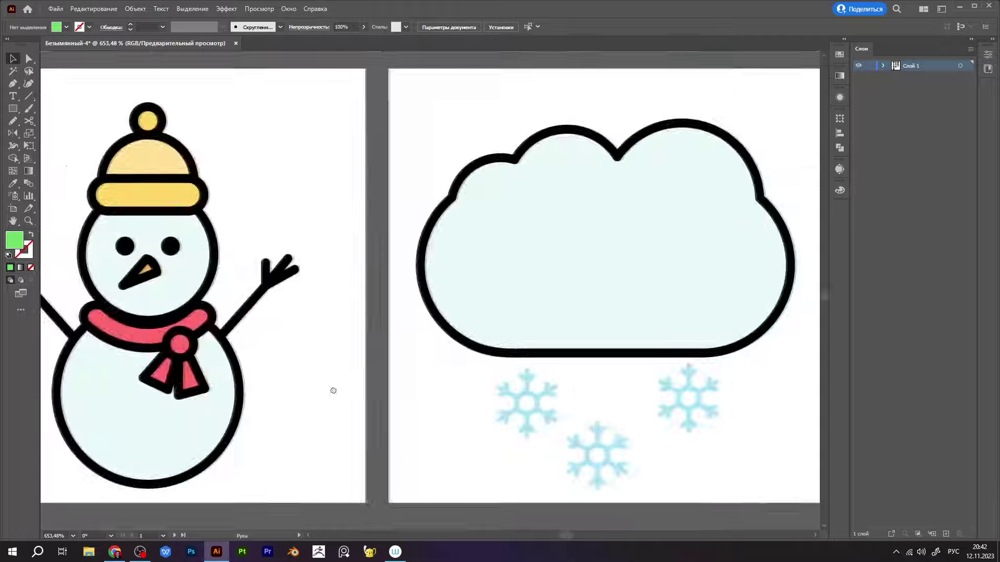